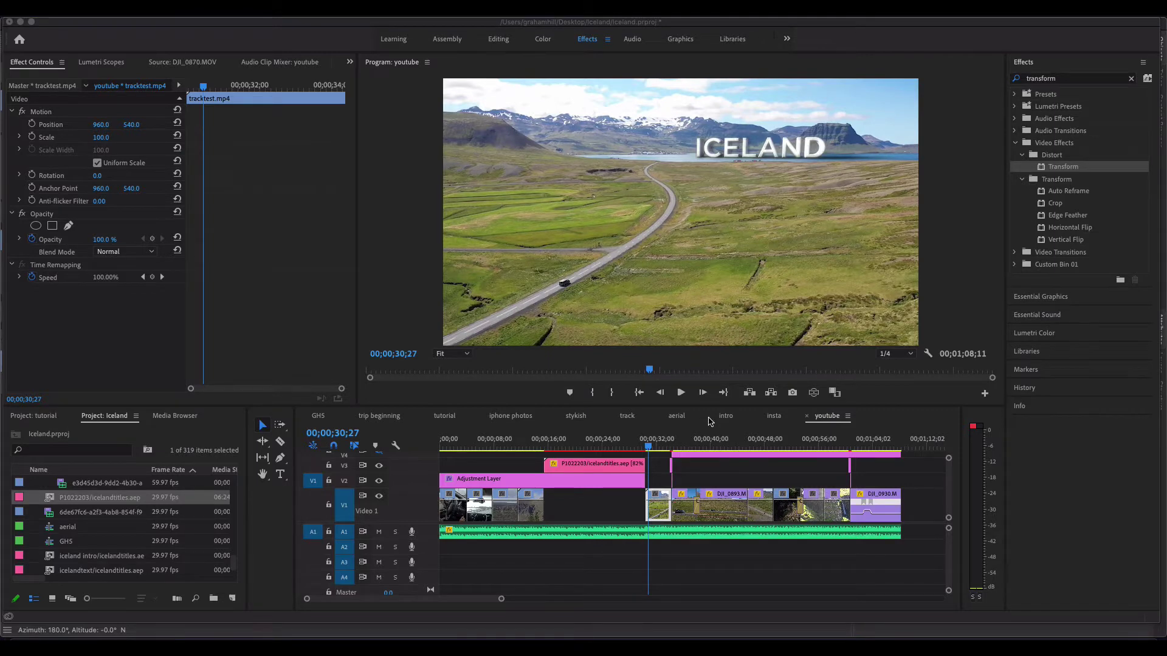
Scrub through the aerial ICELAND title shot in the youtube sequence from about 31 to 32 seconds.
left_click_drag(651, 449, 655, 449)
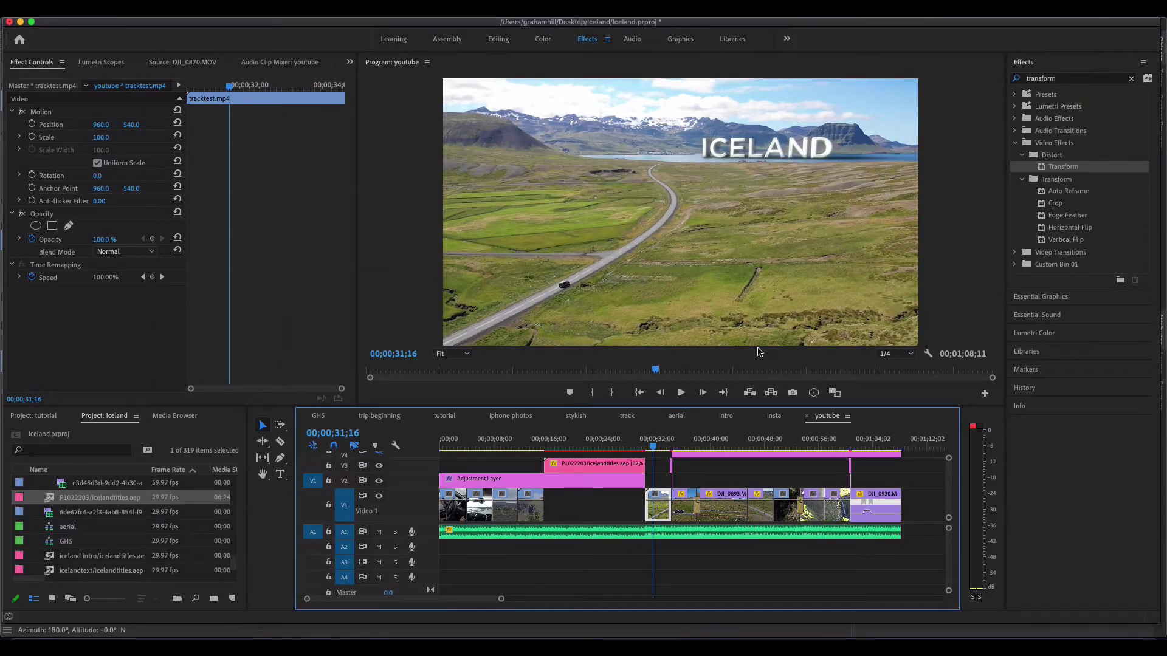
left_click_drag(655, 449, 654, 452)
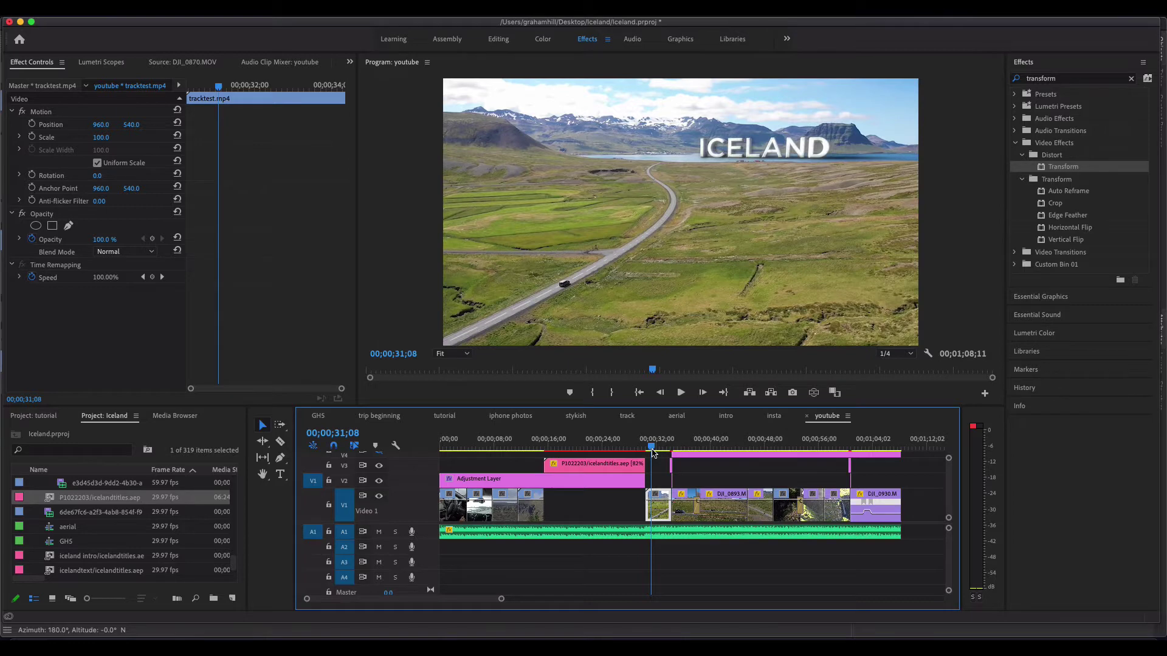
left_click_drag(652, 449, 656, 449)
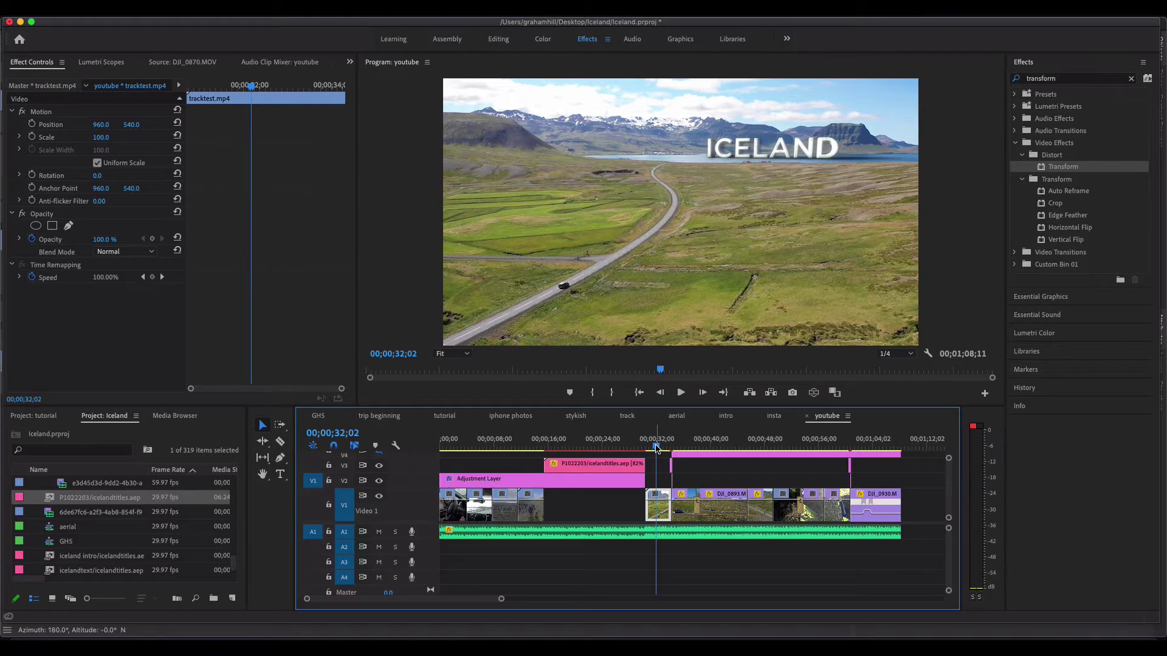
left_click_drag(657, 449, 658, 449)
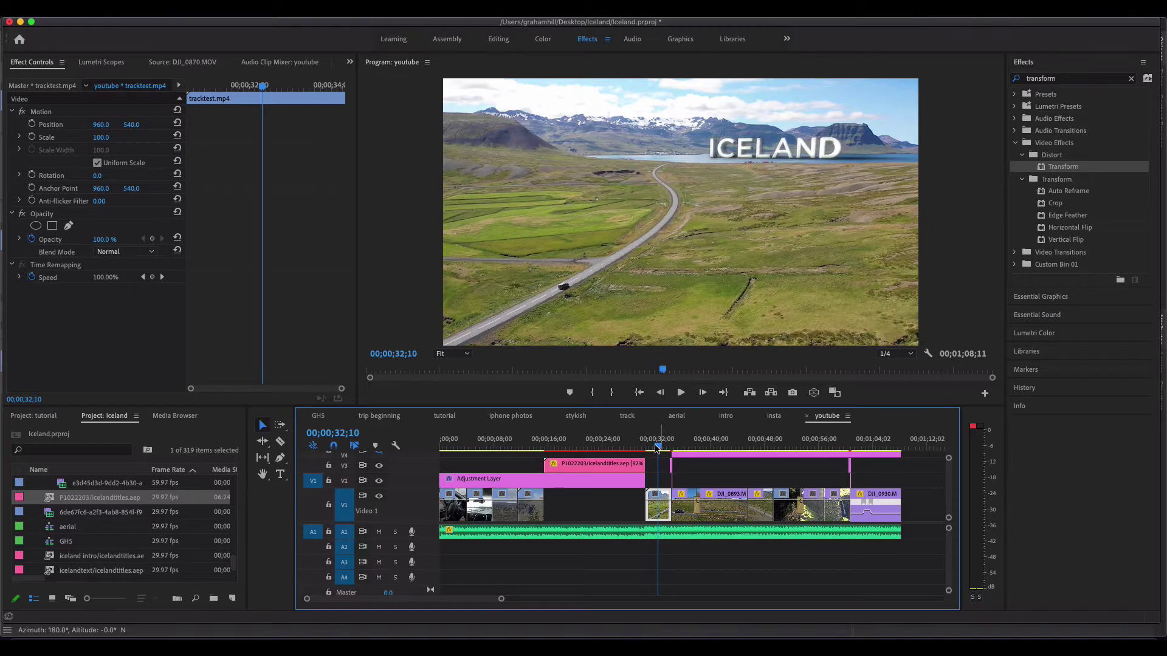
Switch to After Effects and scrub through the aerialtracktitle.mp4 layer in the track composition.
key("super+Tab")
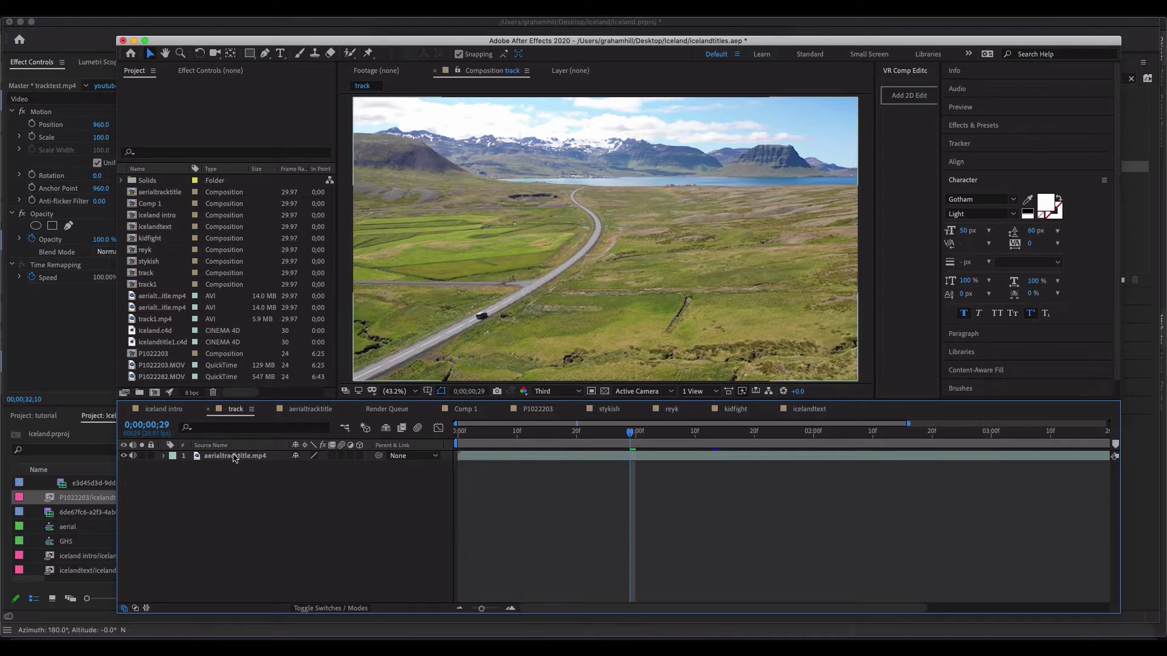
left_click(234, 457)
left_click(510, 434)
left_click_drag(509, 436, 1108, 423)
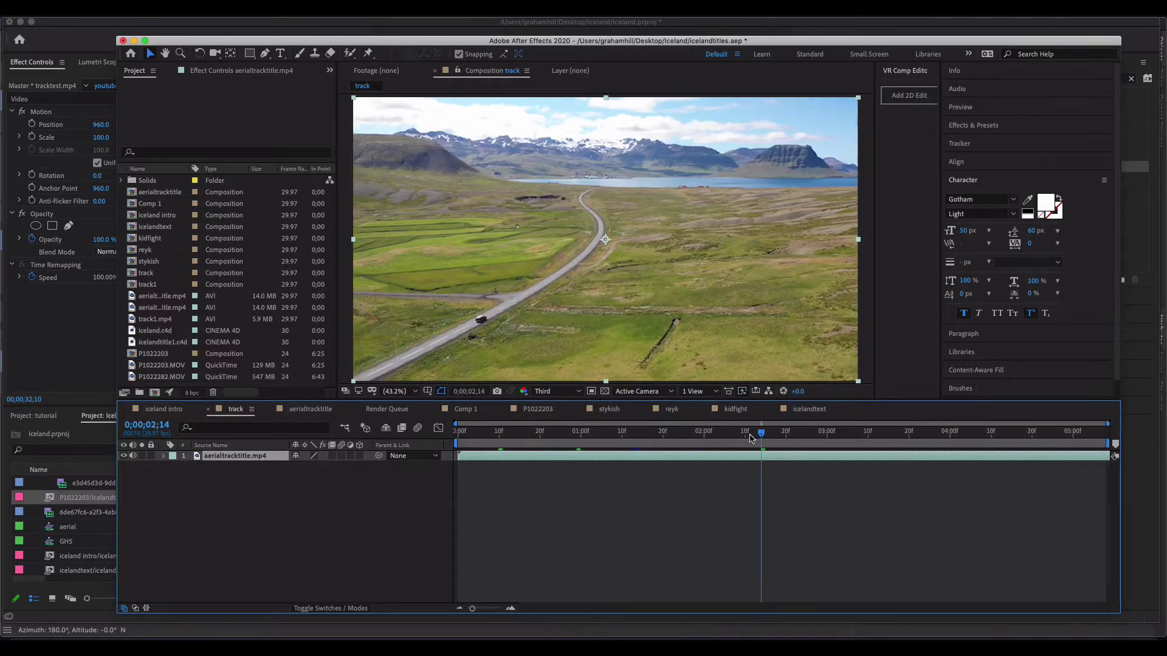
left_click_drag(751, 438, 628, 433)
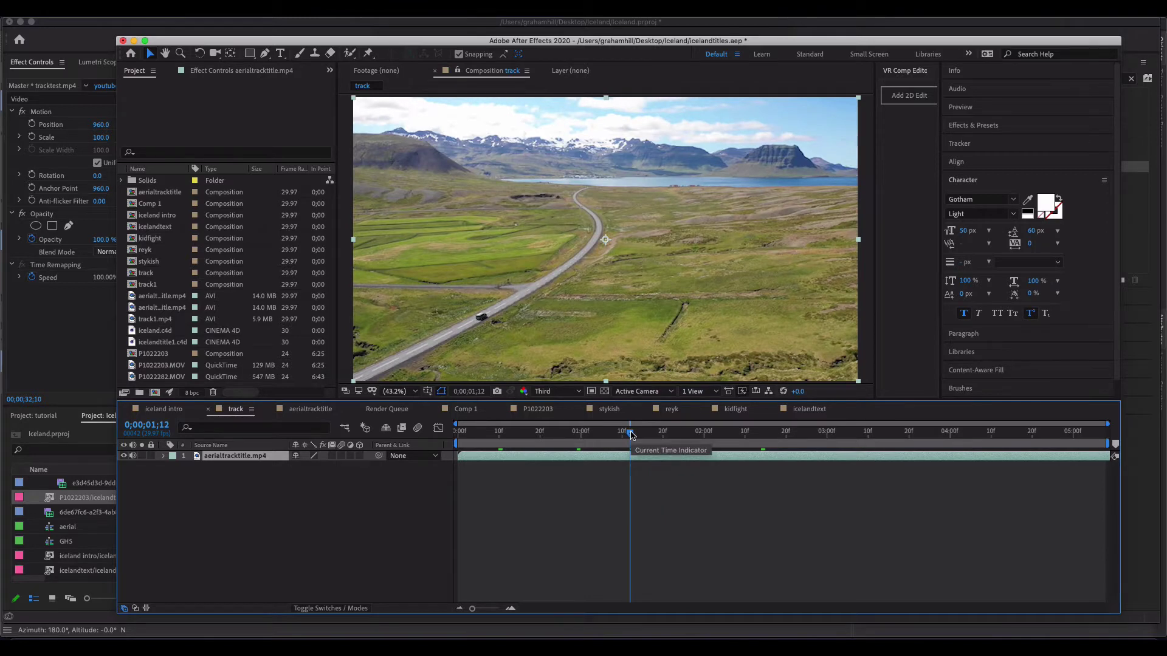
left_click_drag(630, 434, 506, 433)
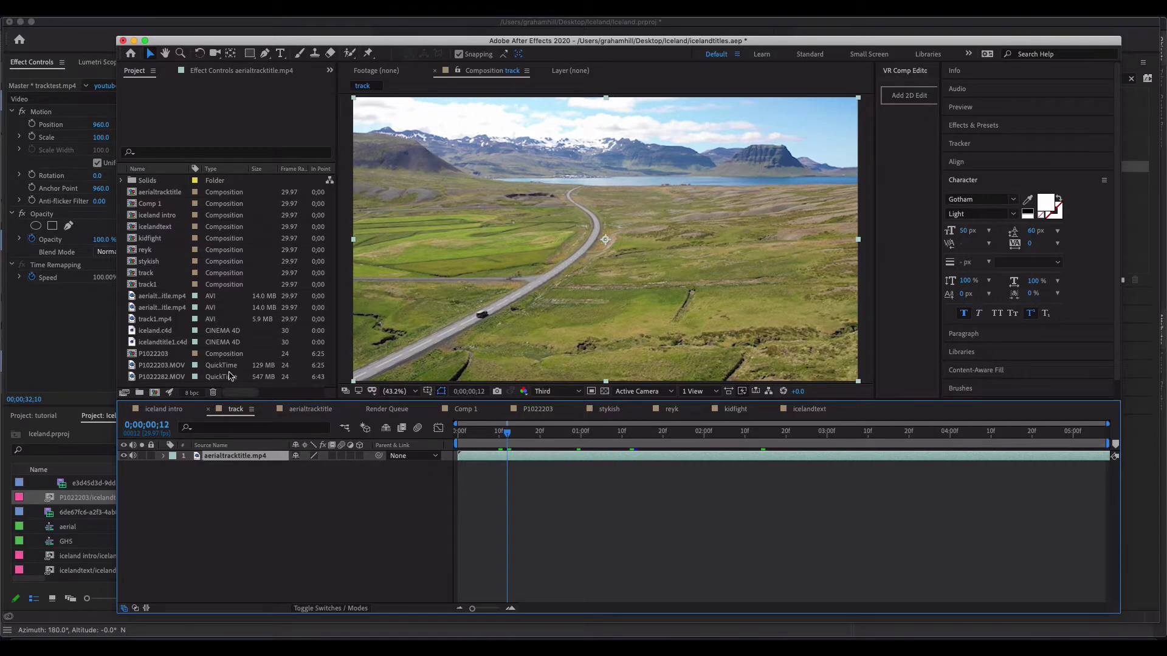
Try to export the track composition with the Maxon Cinema 4D Exporter.
left_click(104, 9)
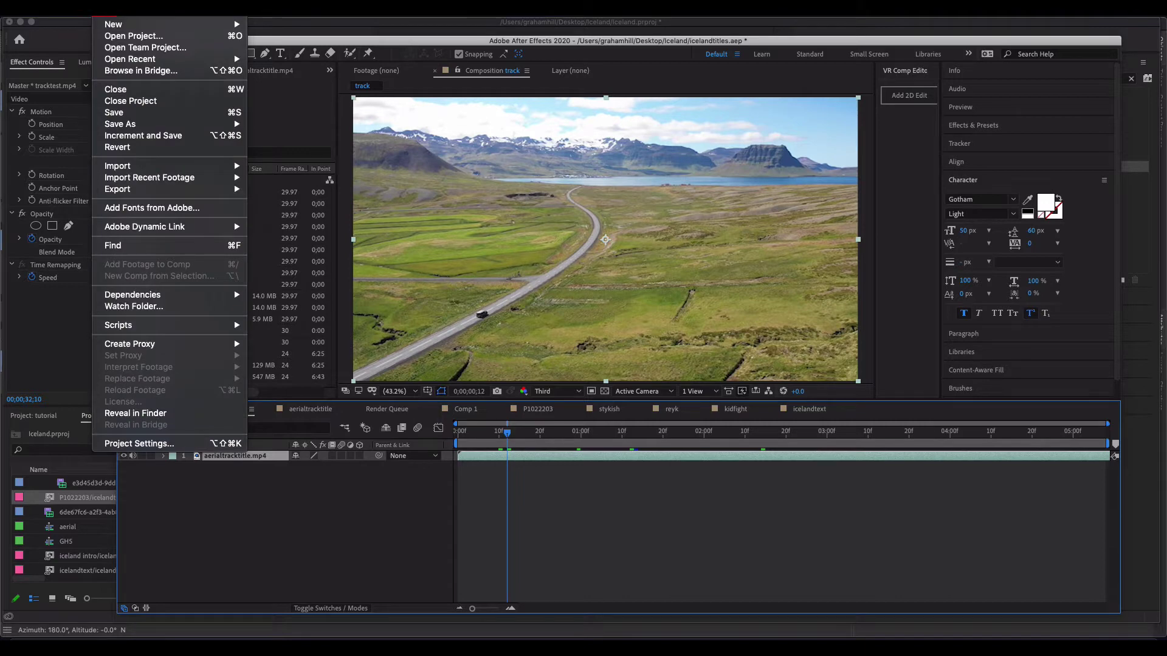
mouse_move(206, 193)
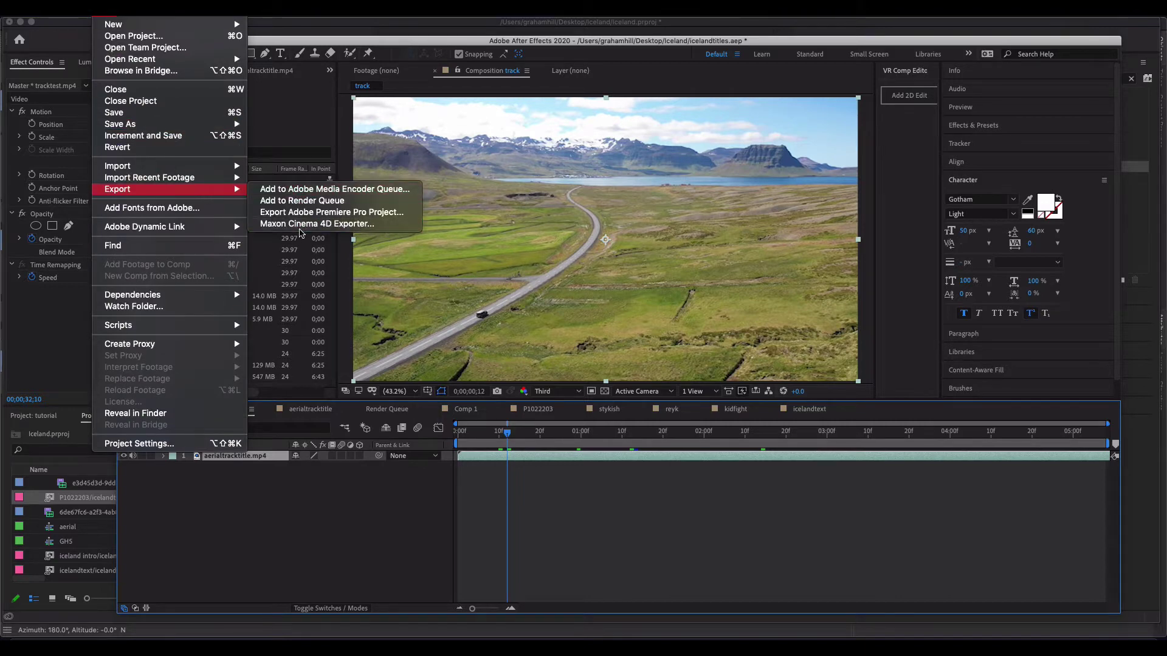
left_click(301, 226)
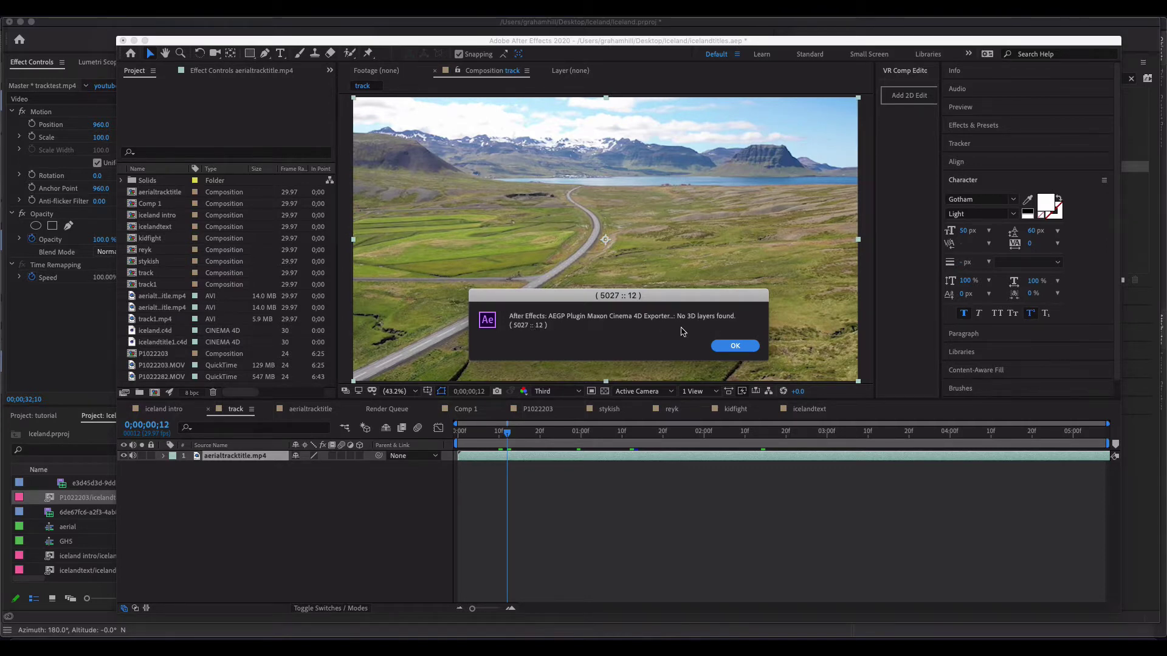
left_click(747, 346)
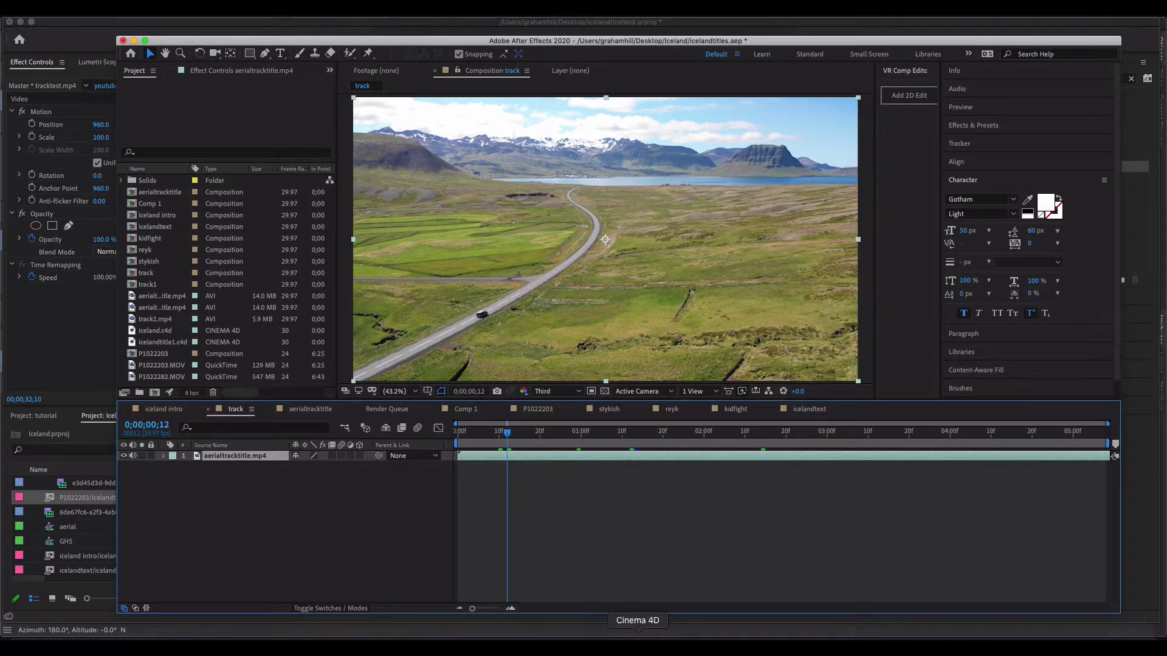
Switch to Cinema 4D and start a new project in the motion tracking layout.
left_click(637, 639)
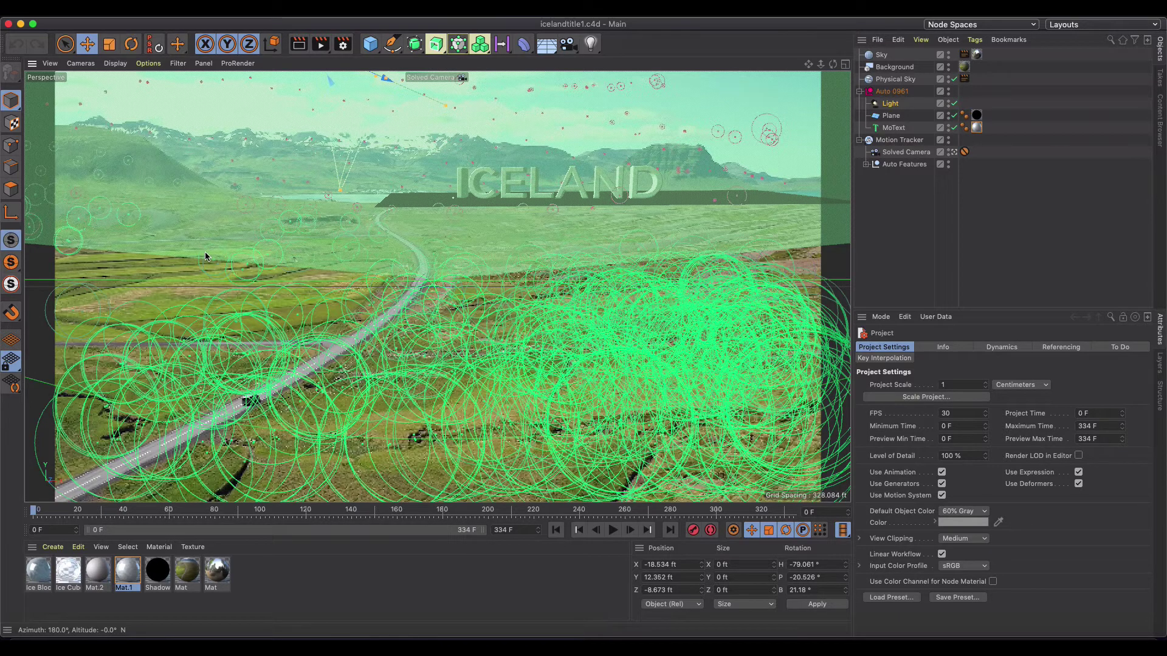
left_click(95, 14)
left_click(132, 39)
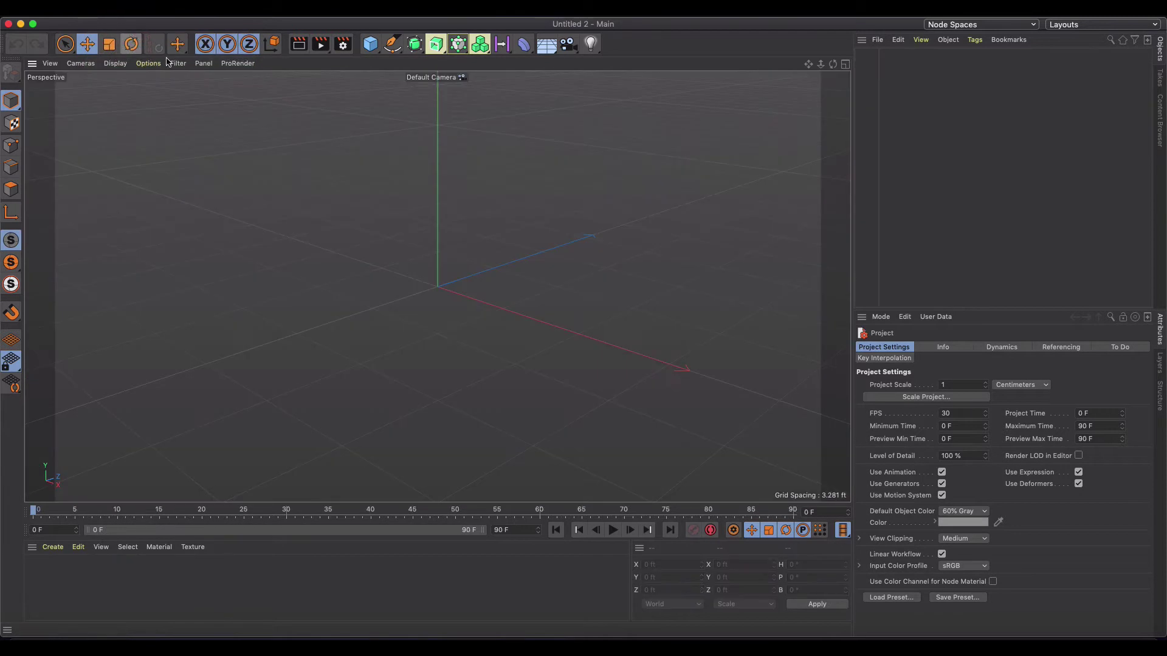
left_click(1070, 27)
left_click(1071, 94)
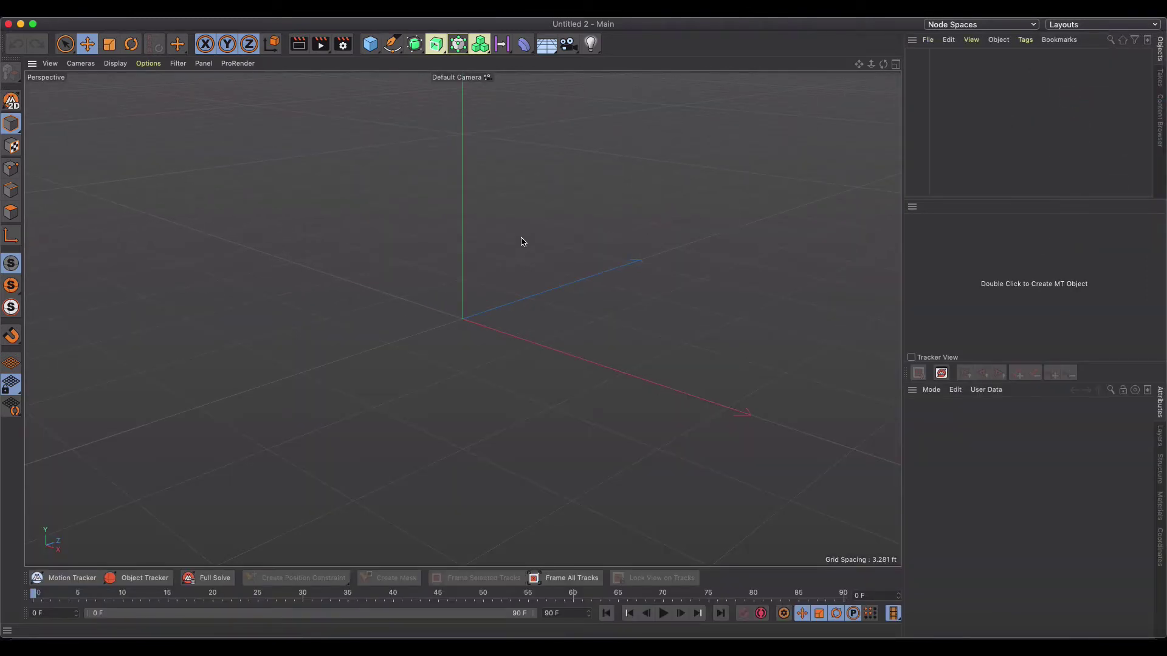
Add a Motion Tracker object with the aerialtracktitle.mp4 footage and set its resampling to 38.49%.
left_click(72, 578)
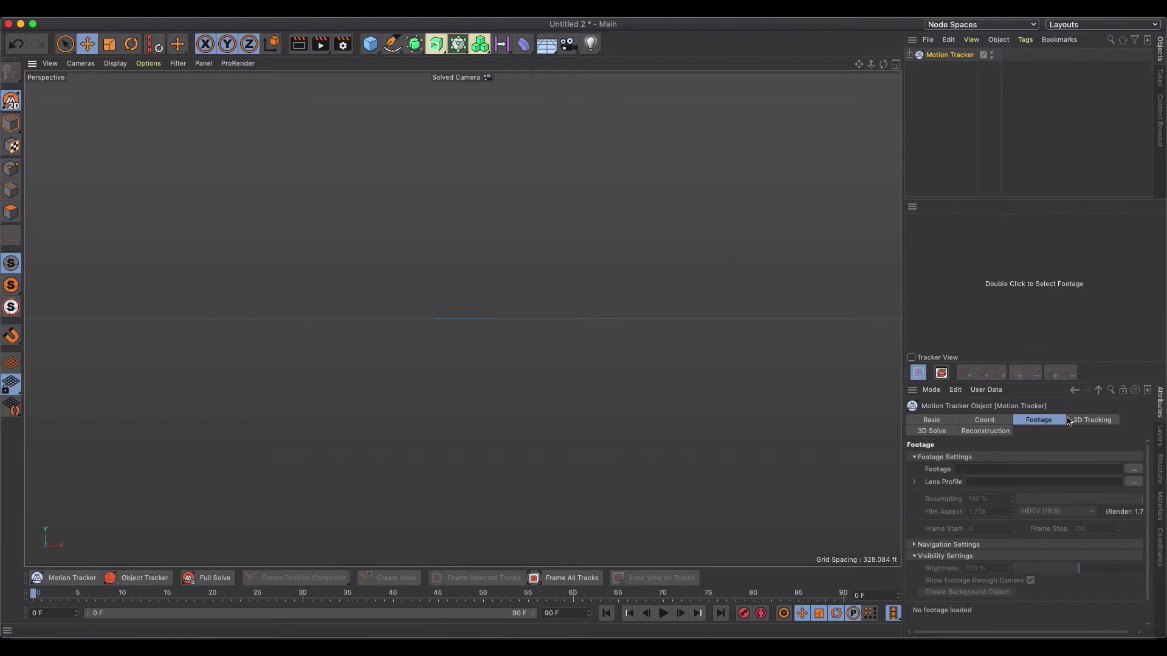
left_click(1134, 469)
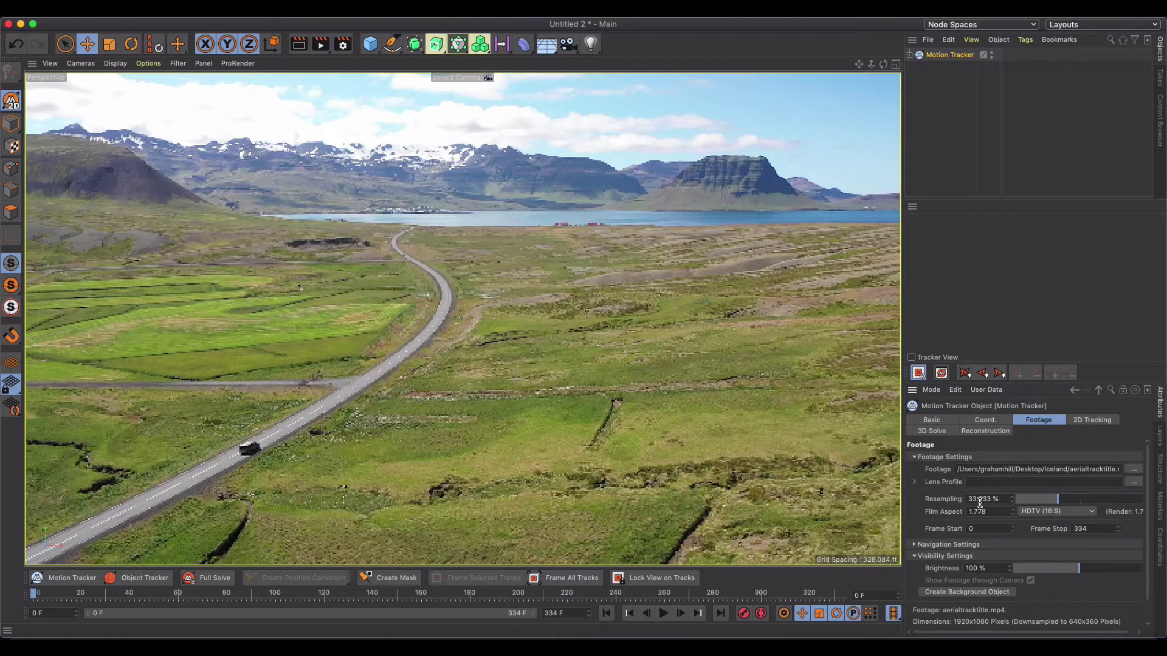
left_click(1082, 499)
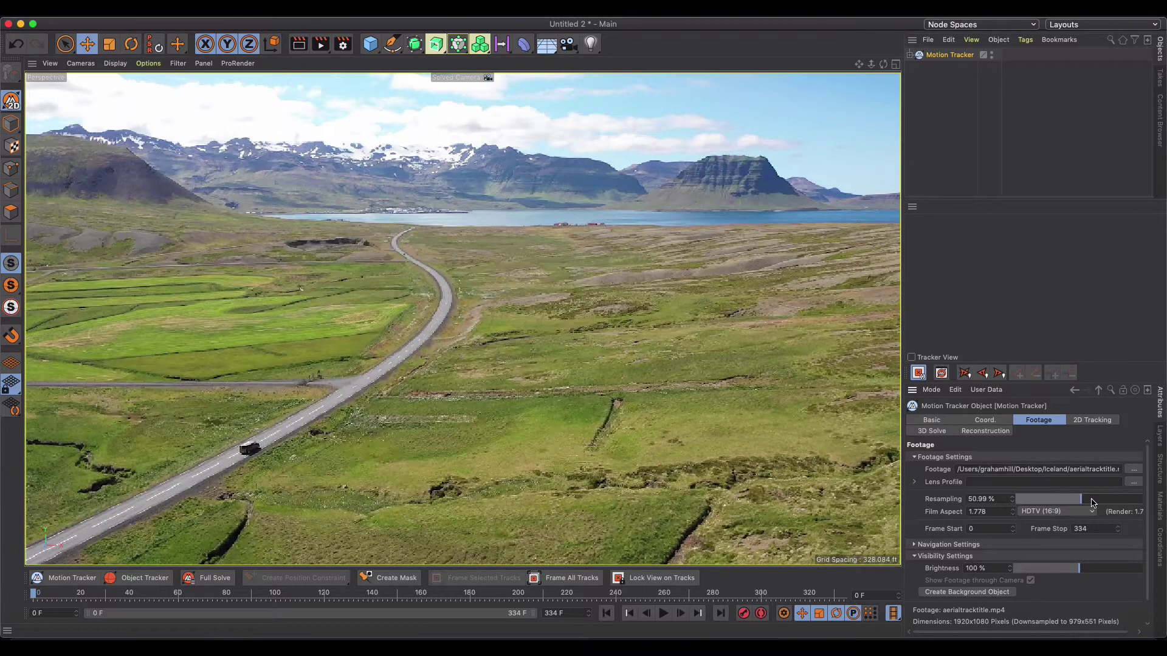
left_click(1114, 499)
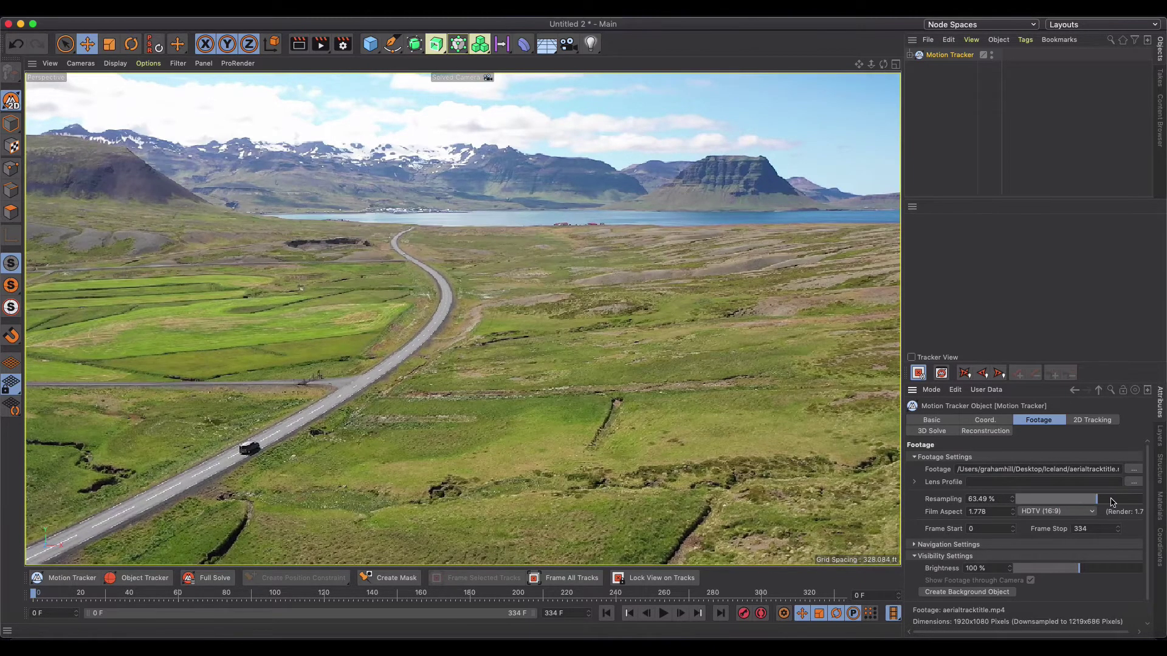
left_click(1066, 499)
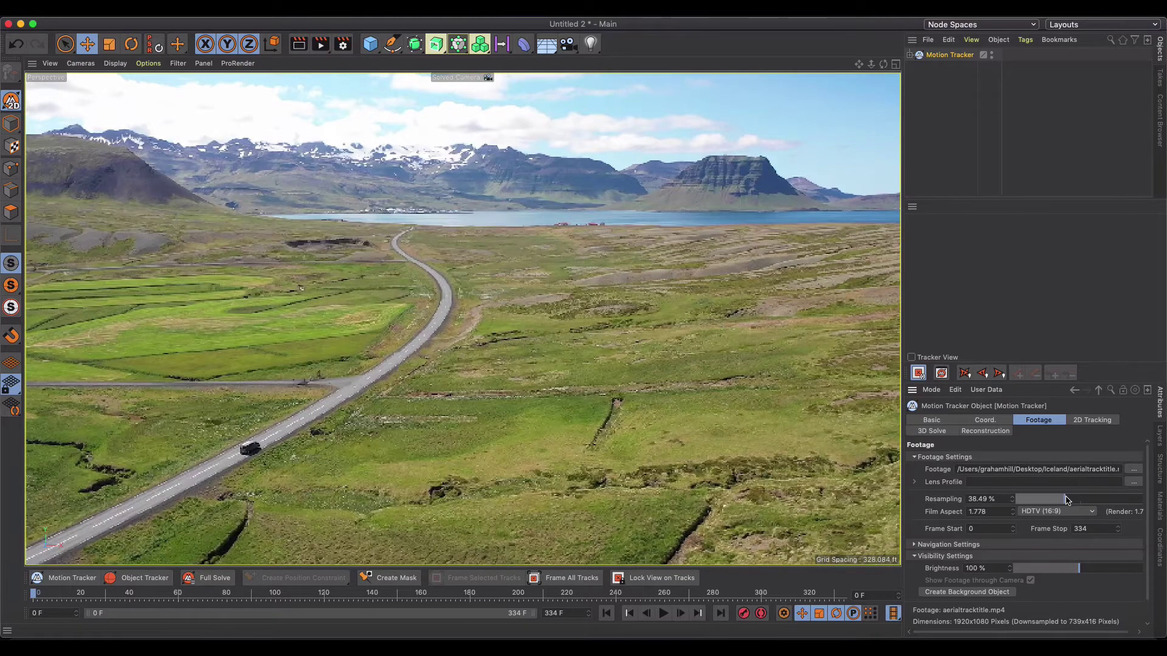
Play the loaded aerial footage in the viewport and return to frame 0.
left_click(663, 614)
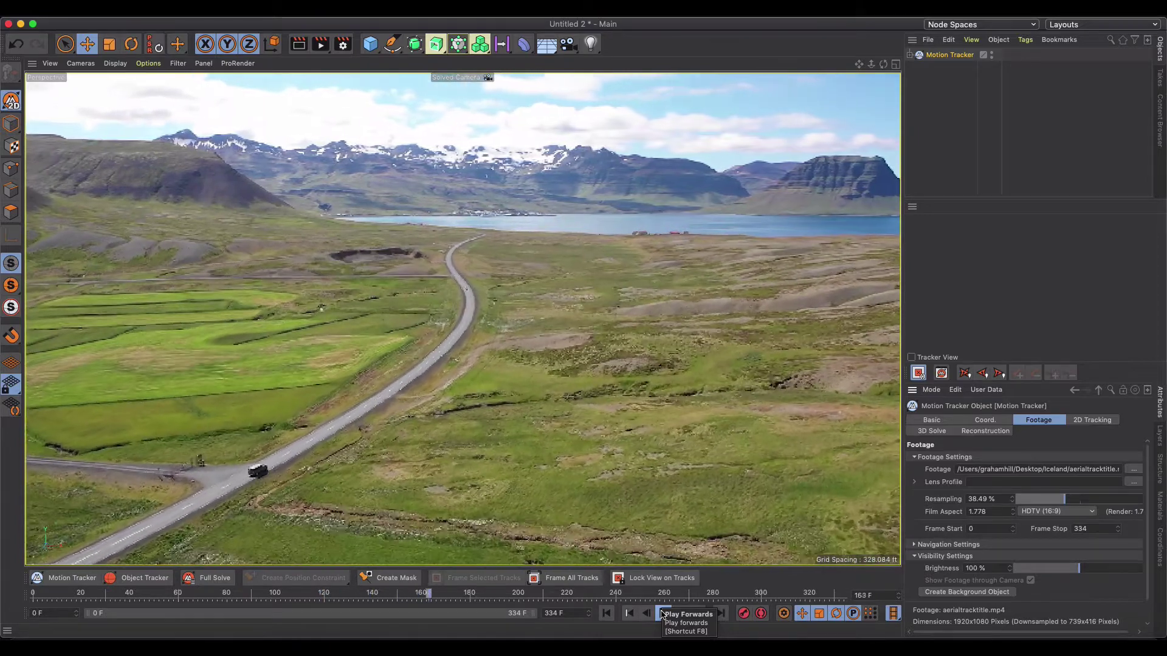
left_click(663, 614)
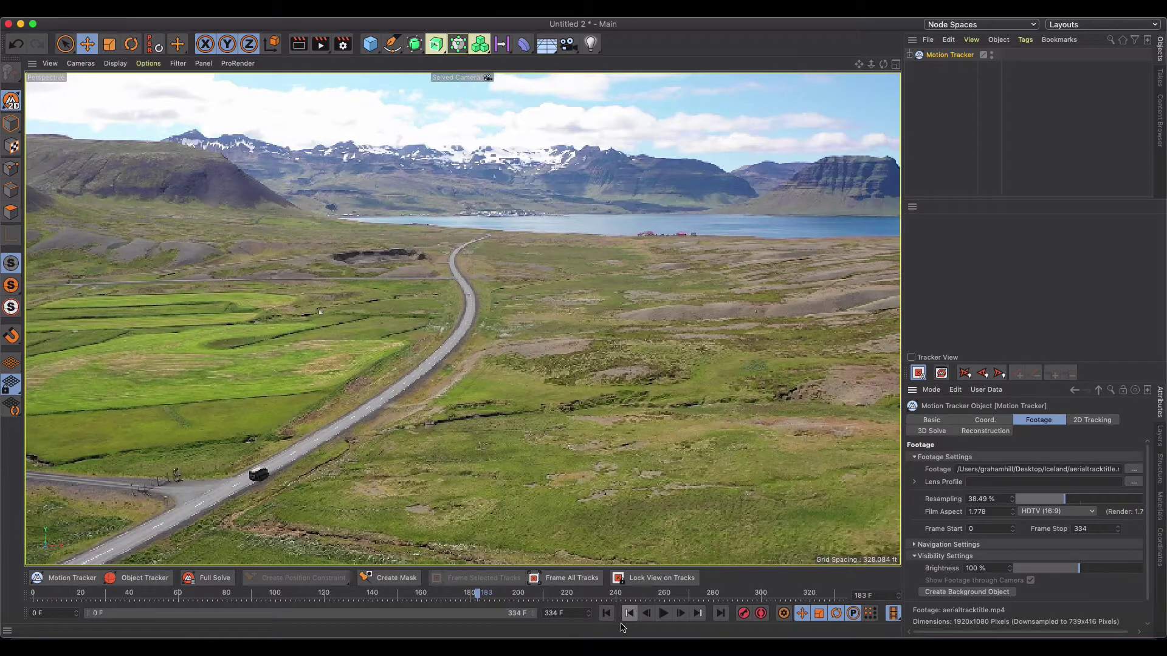
left_click_drag(477, 594, 33, 595)
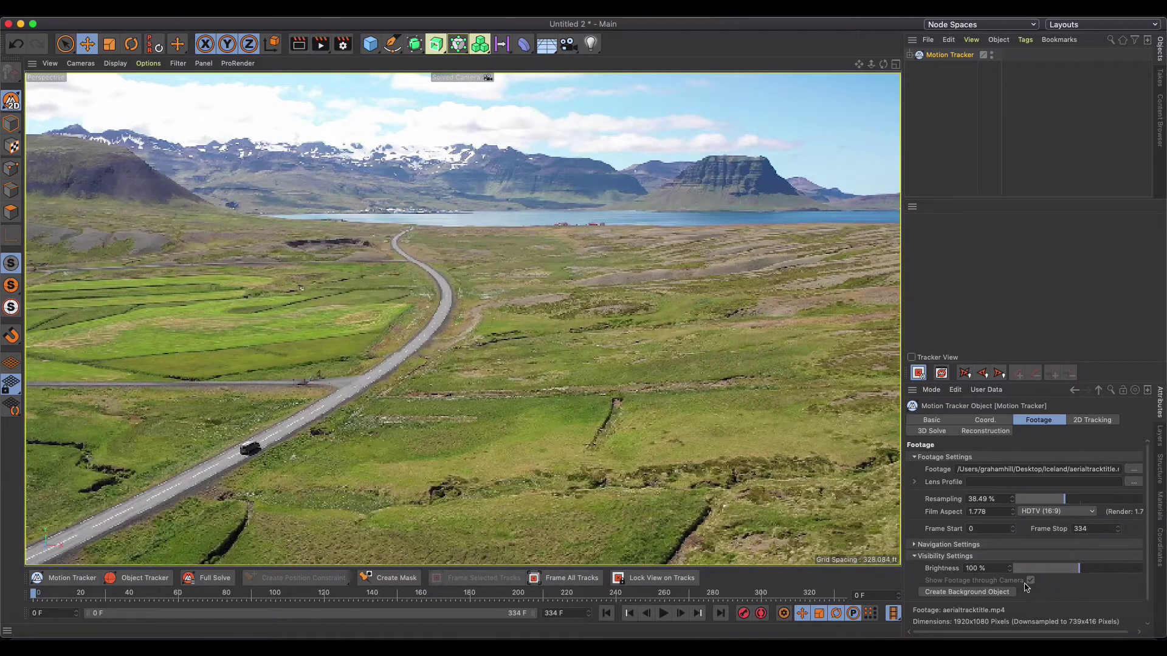
Create a background object from the tracker's footage and review the Motion Tracker's footage details.
left_click(994, 594)
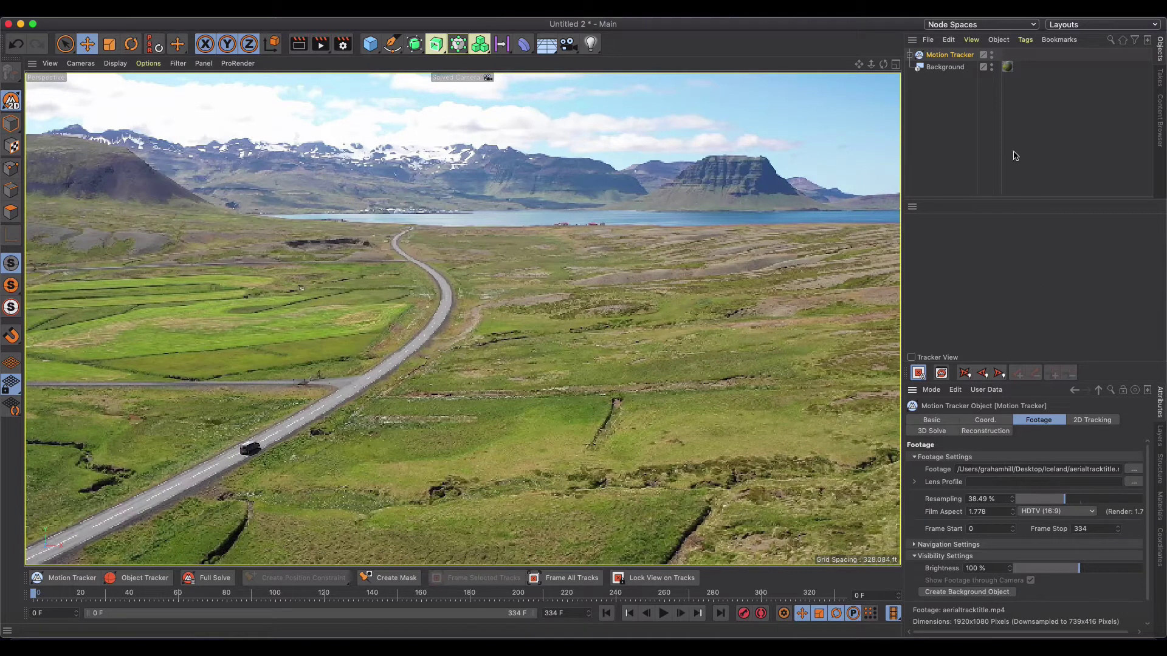
left_click(936, 67)
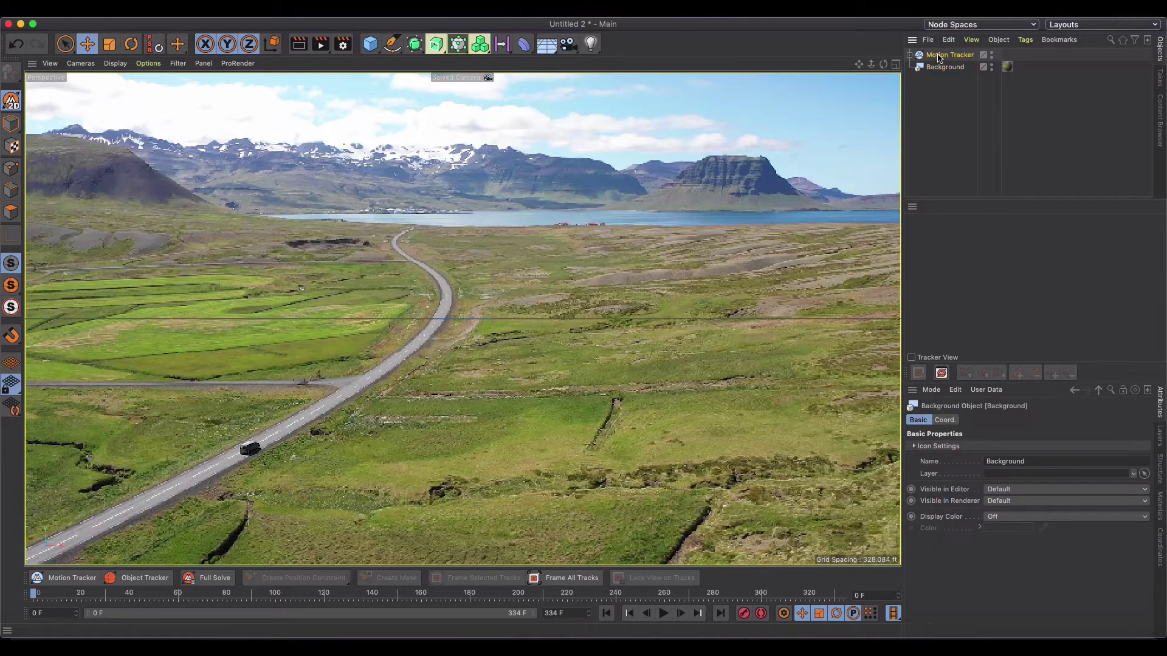
left_click(940, 56)
left_click(938, 68)
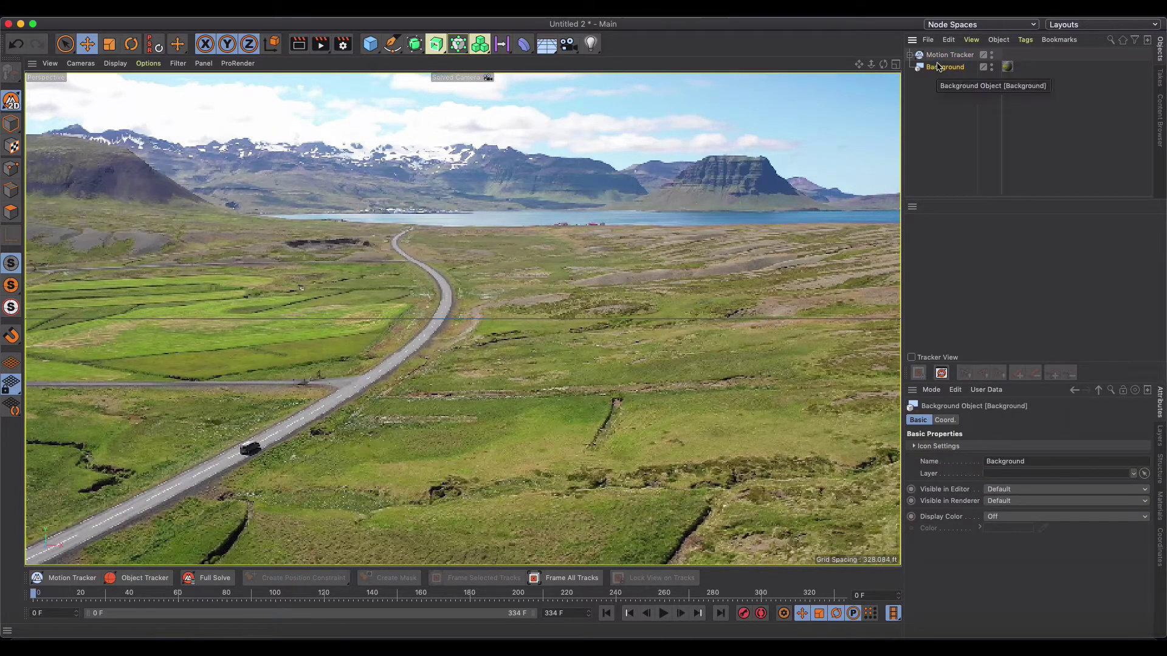
left_click(941, 57)
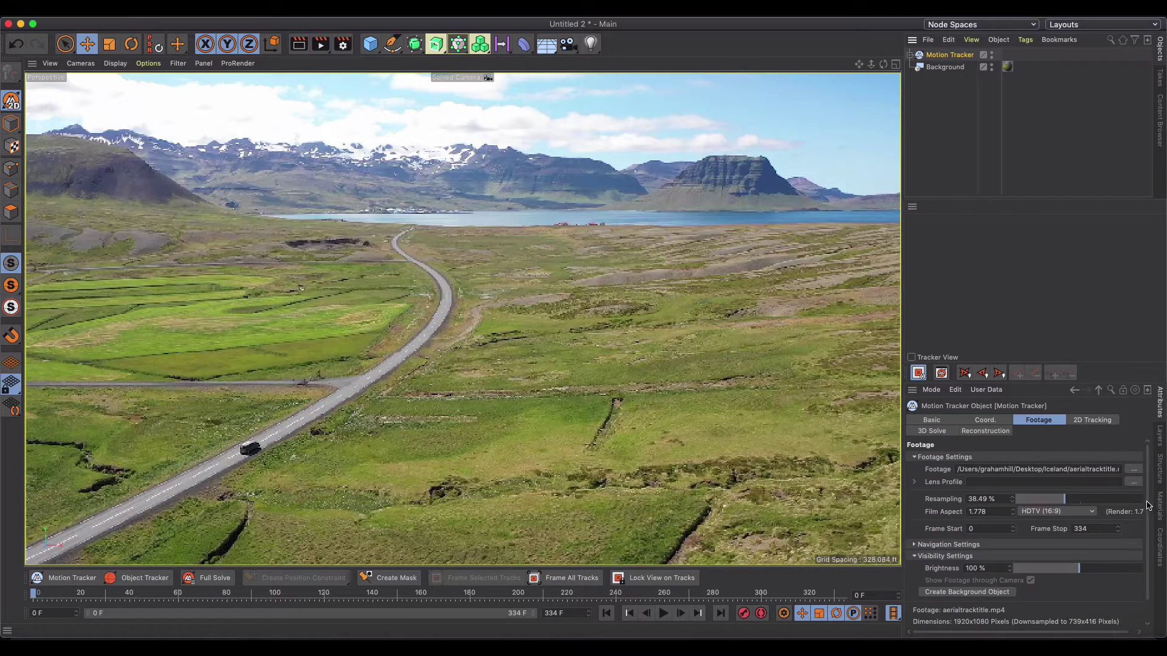
scroll(1124, 579, "down", 3)
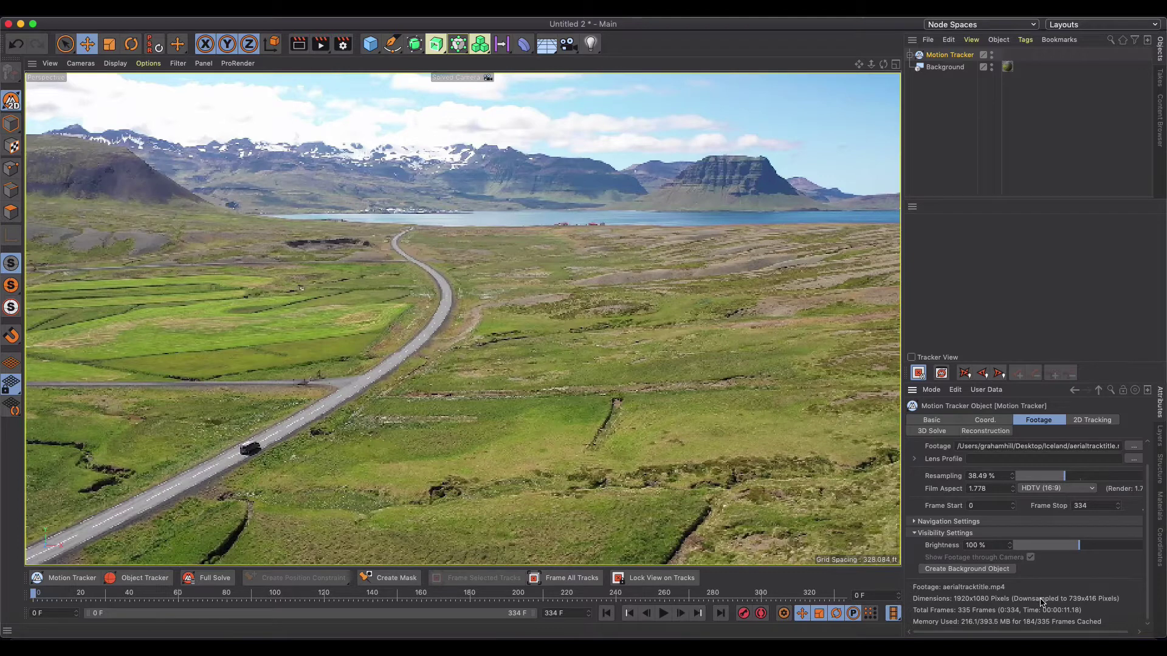
scroll(1042, 602, "up", 3)
Create automatic 2D tracks with the number of tracks set to 500 and run Auto Track on the footage.
left_click(1089, 420)
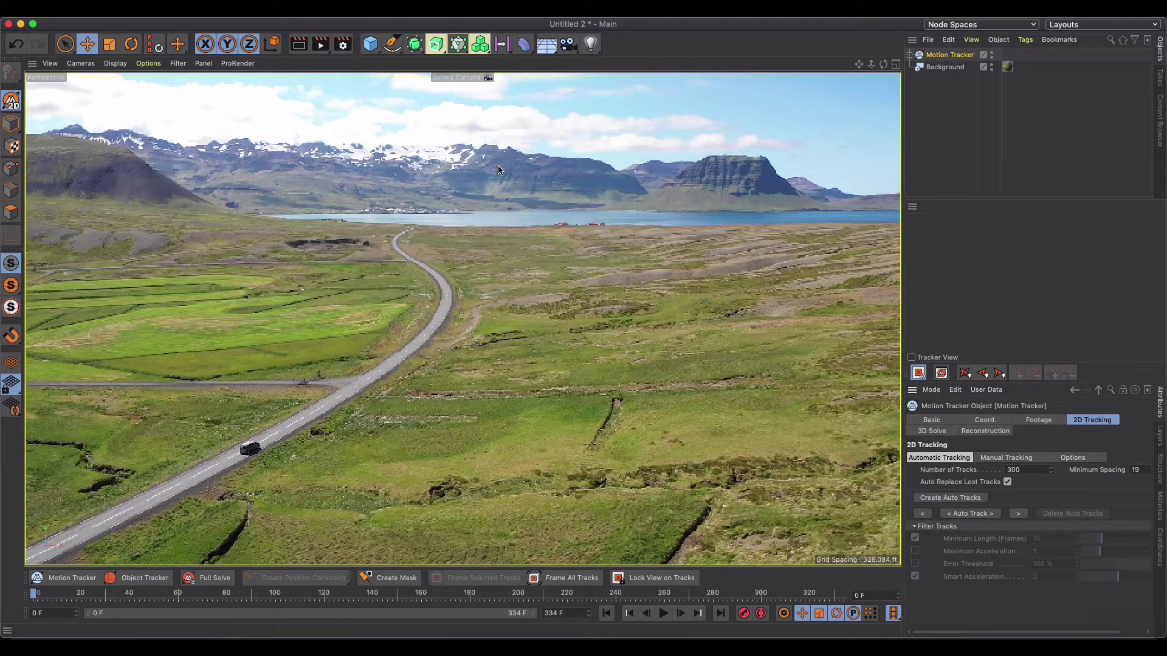
double_click(1014, 470)
type("5")
left_click(967, 500)
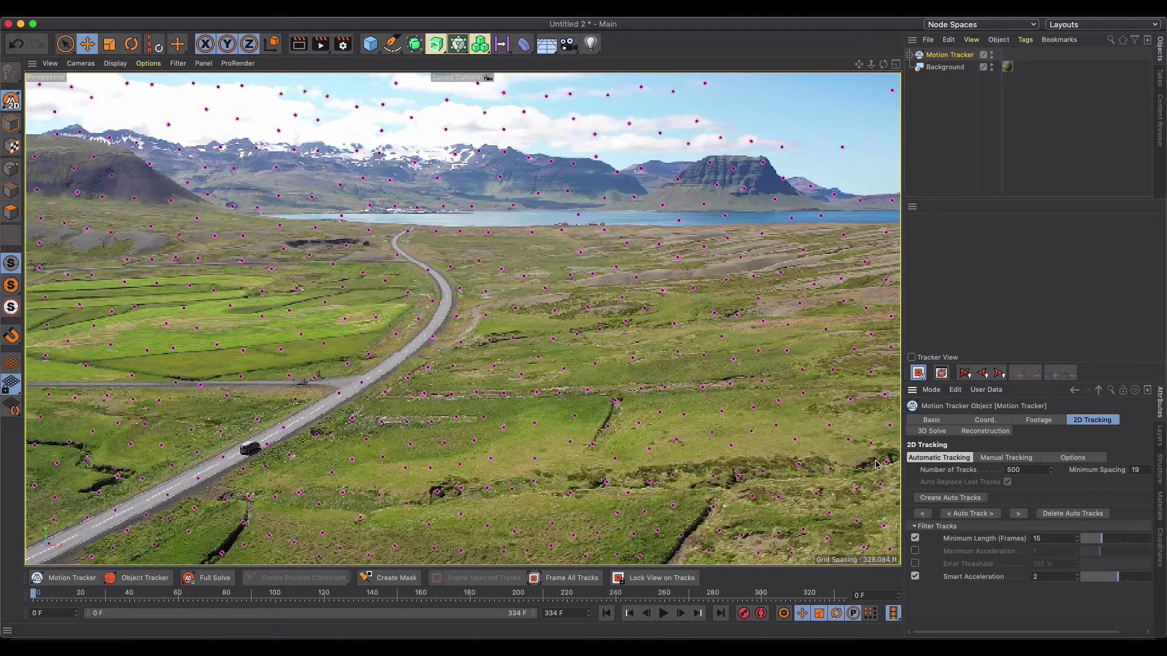
left_click(971, 514)
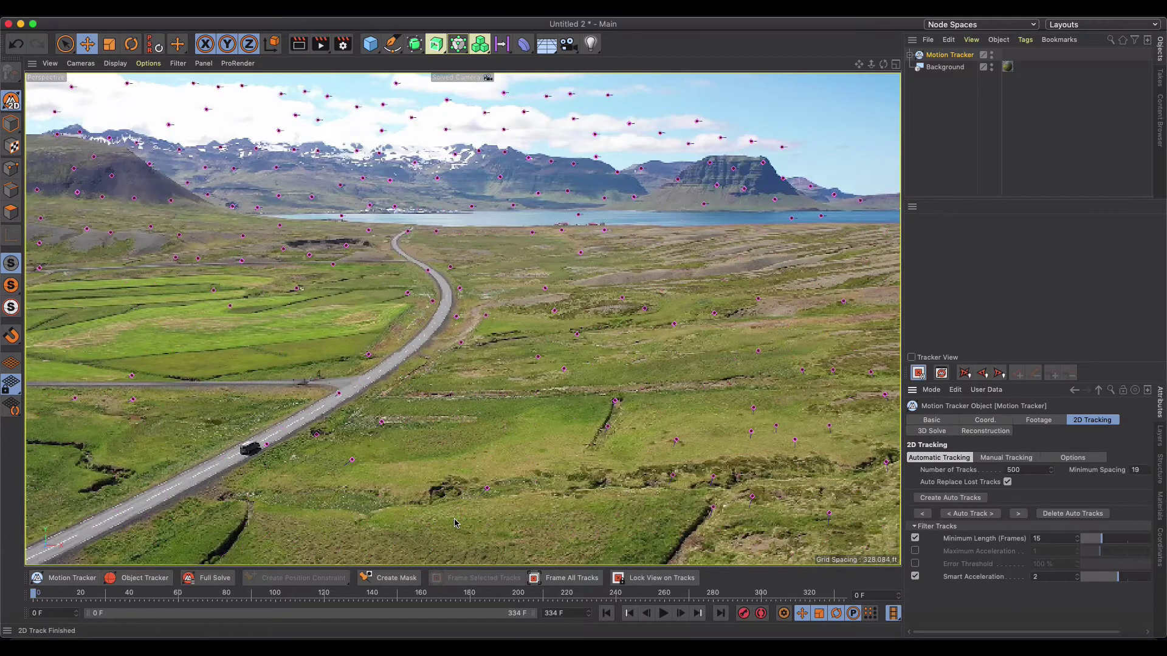
Play the footage to check how the track points follow the landscape, and return to frame 0.
left_click(663, 614)
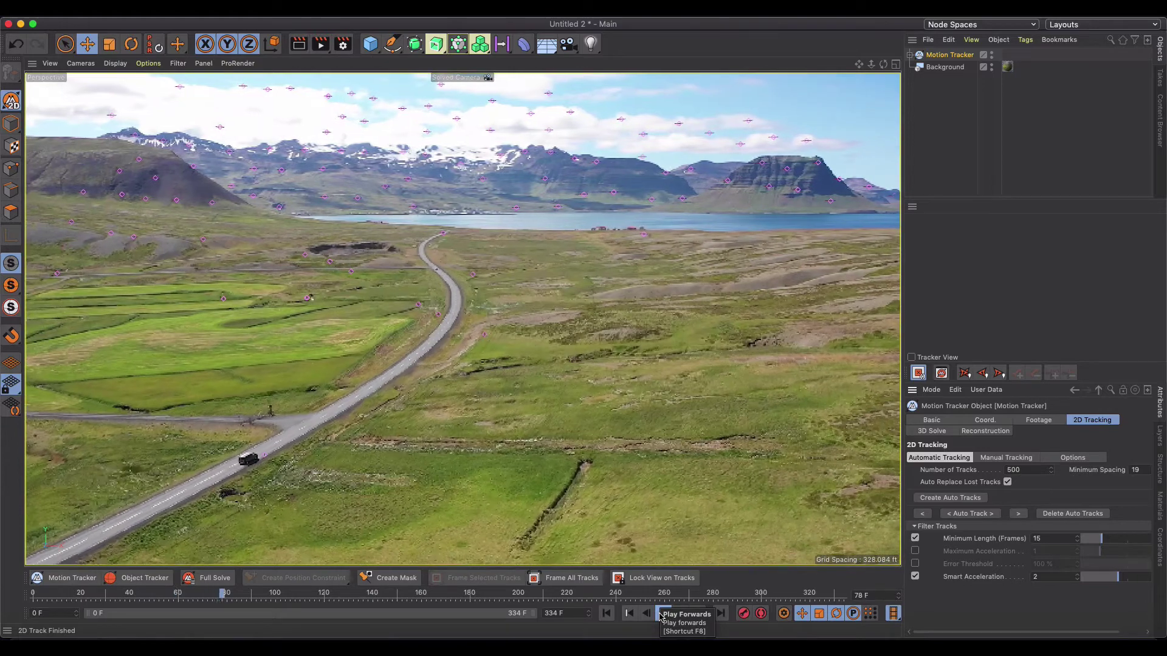
left_click(662, 615)
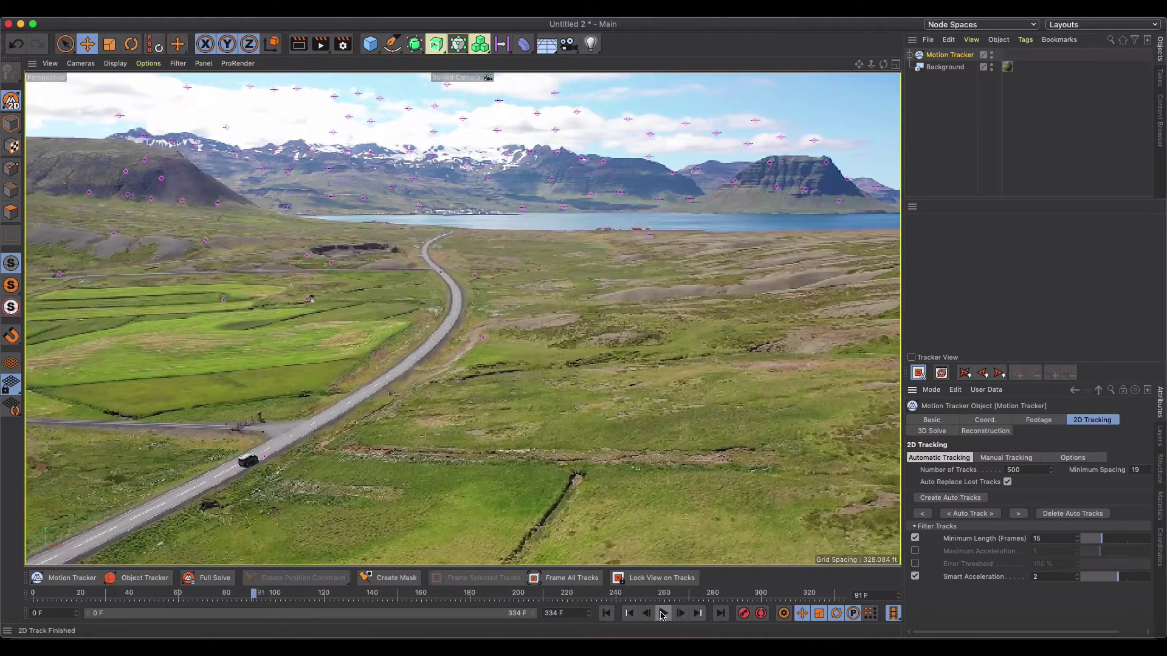
left_click(606, 613)
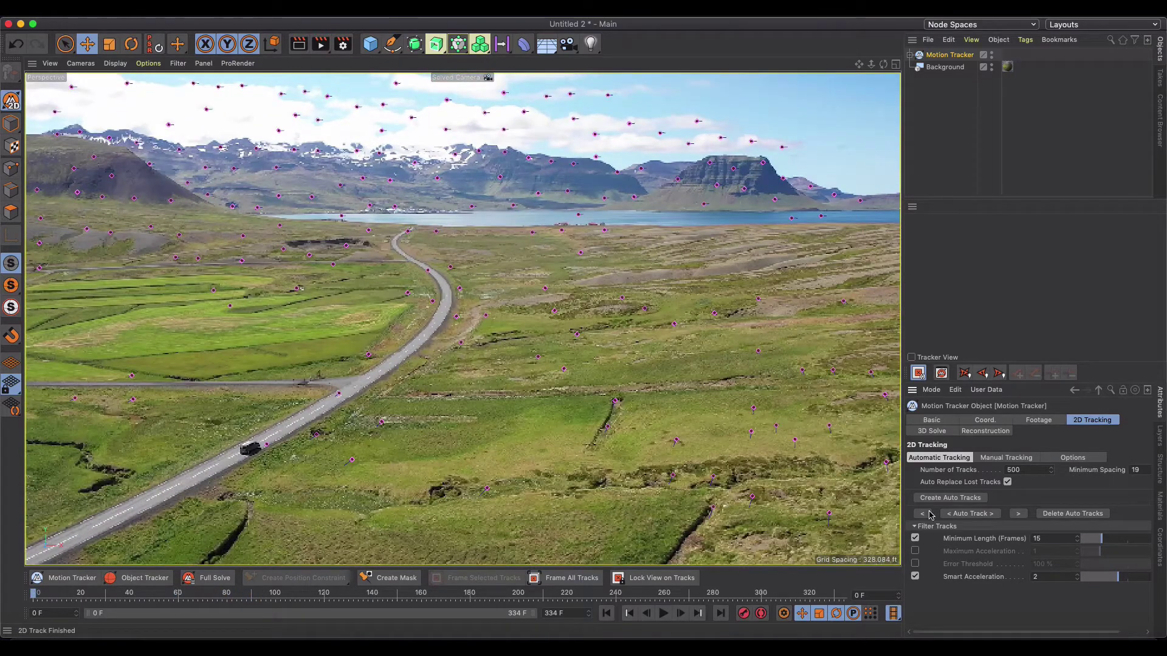
Run the Motion Tracker's 3D solver with Full 3D Reconstruction and select the resulting Solved Camera.
left_click(933, 432)
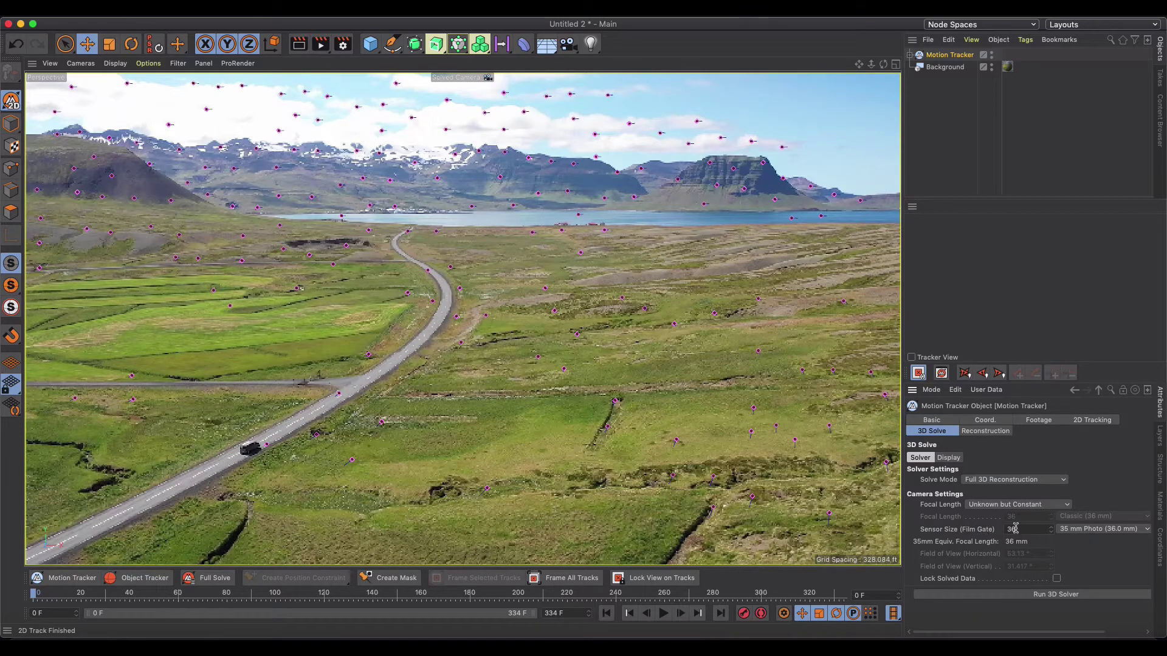
left_click(1020, 595)
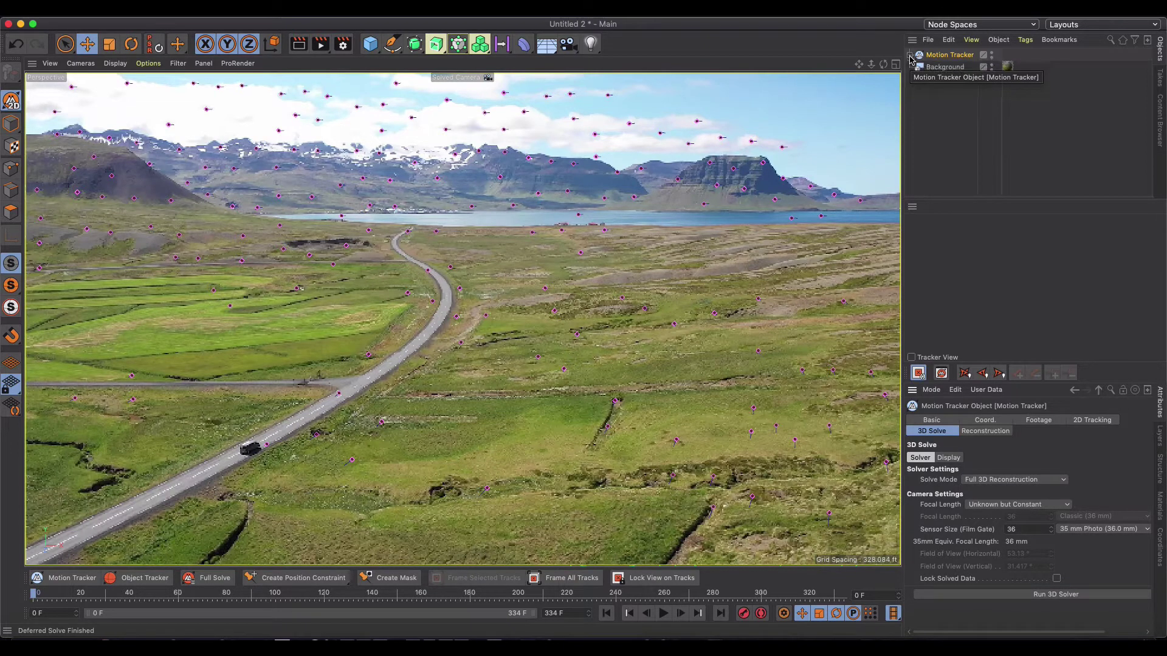
left_click(947, 69)
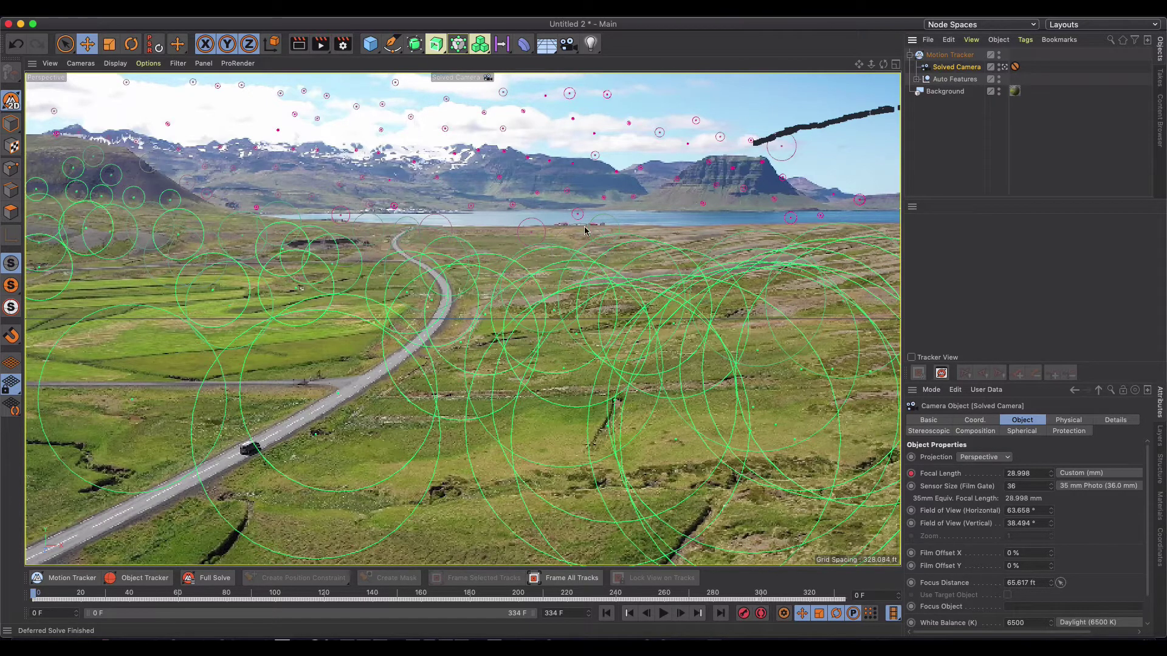
Play the footage through the Solved Camera to check the solved points, and return to frame 0.
left_click(665, 614)
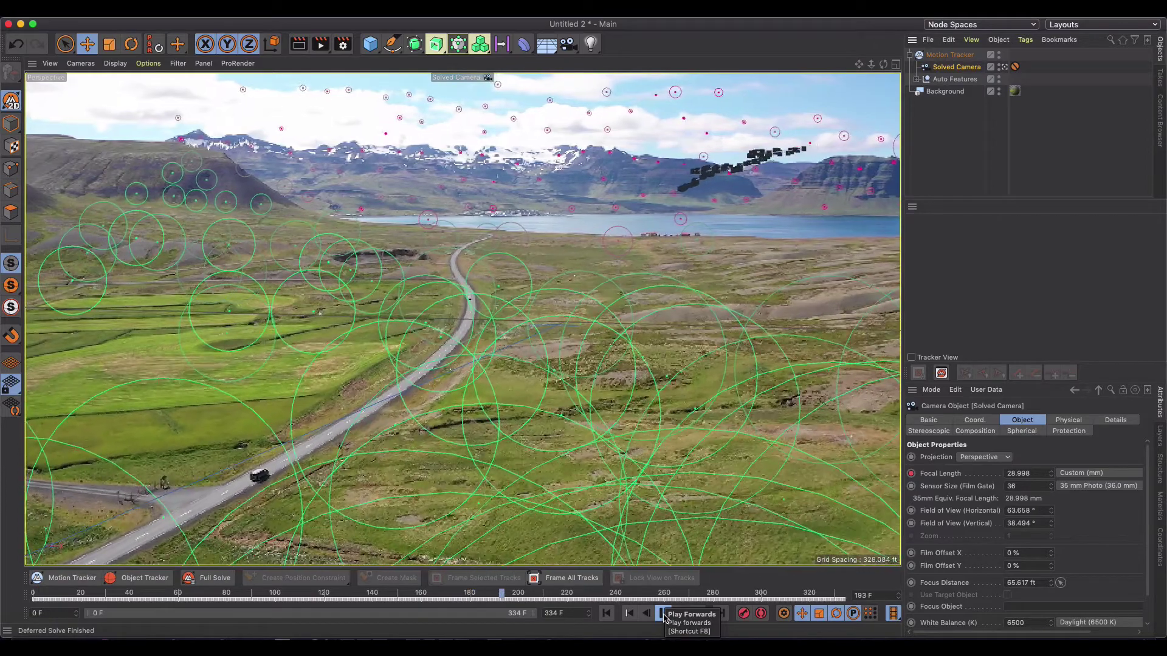
left_click(664, 613)
left_click(606, 613)
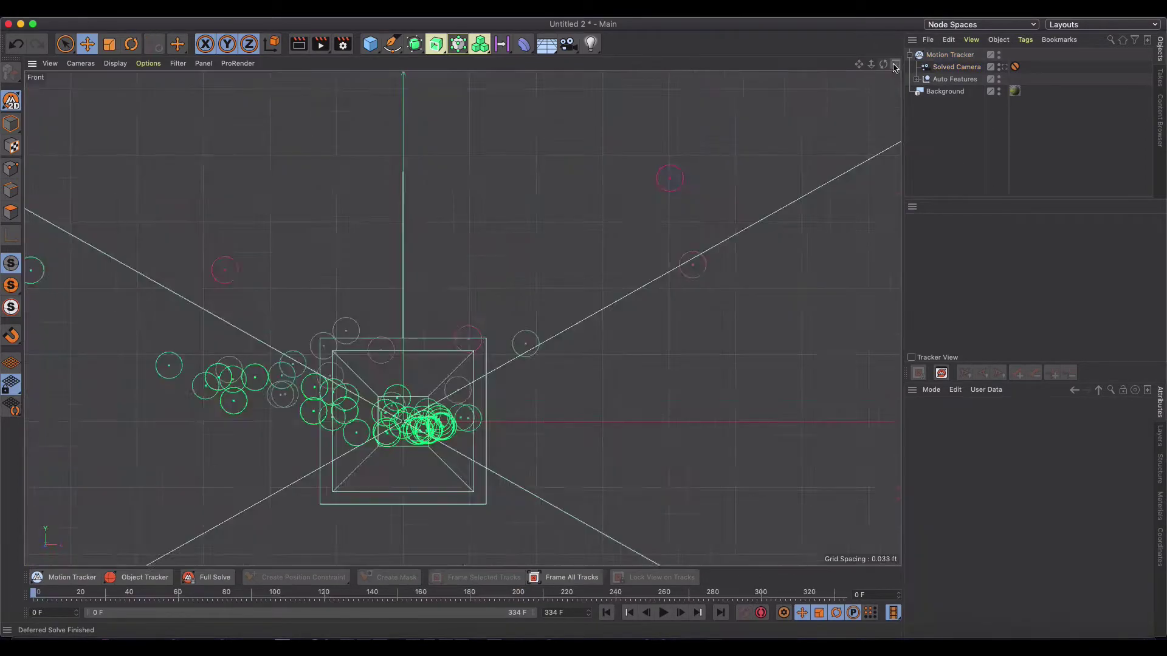
Examine the solved points and camera in the four-view layout and the Front view, and return to the Solved Camera view.
key("F5")
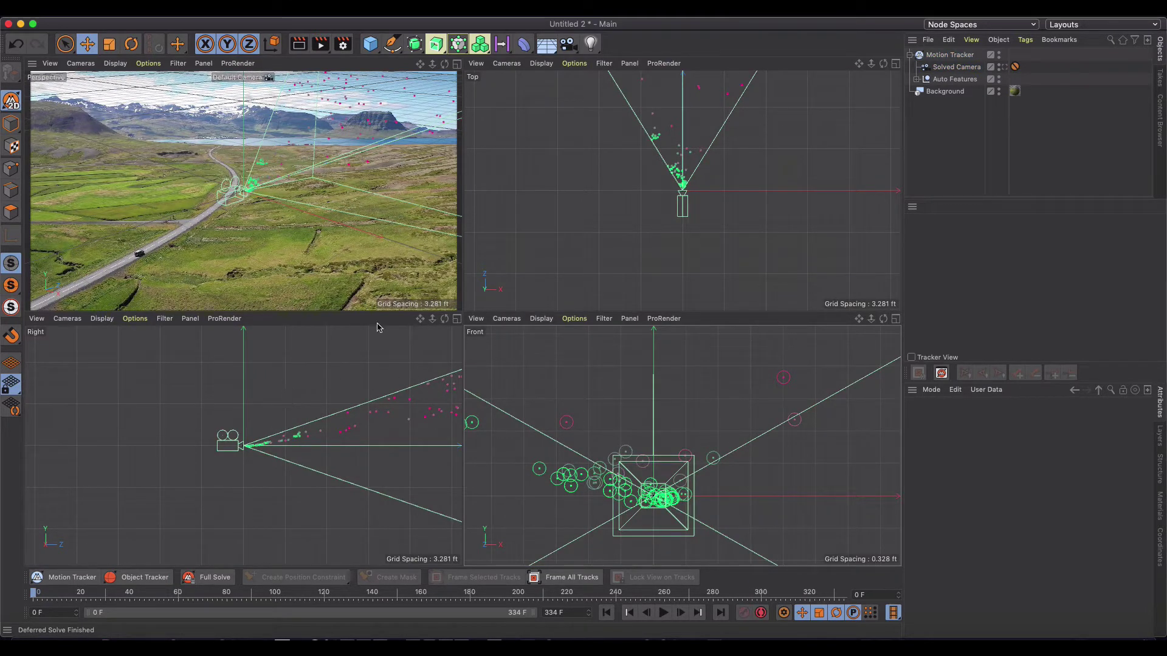
left_click(896, 318)
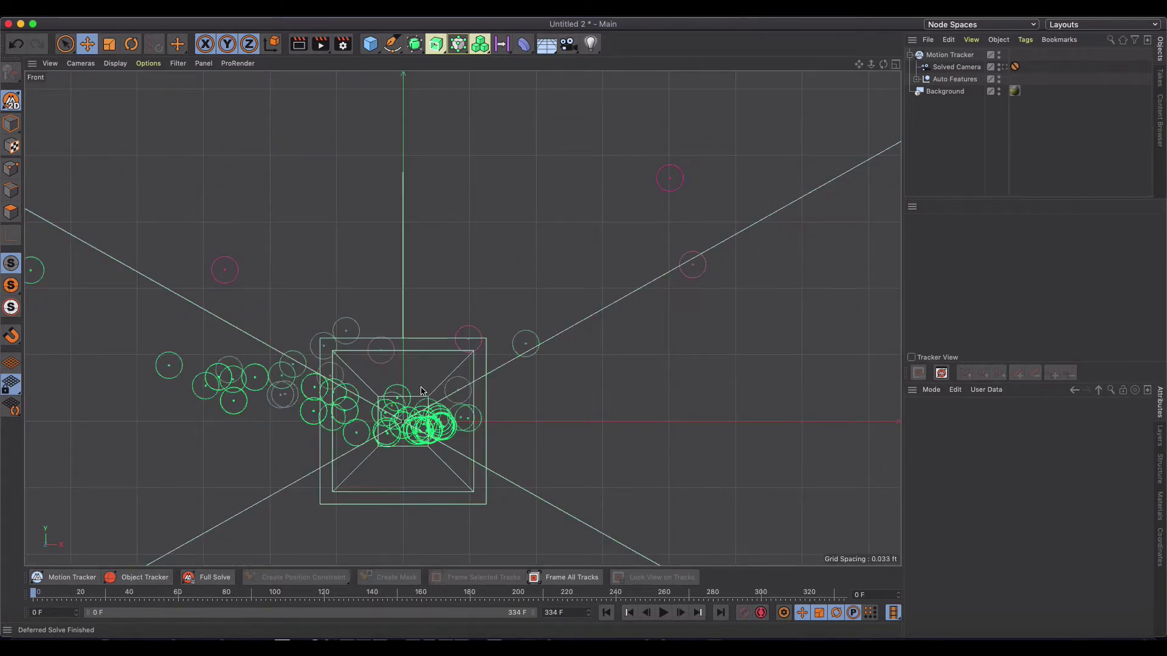
scroll(418, 391, "up", 3)
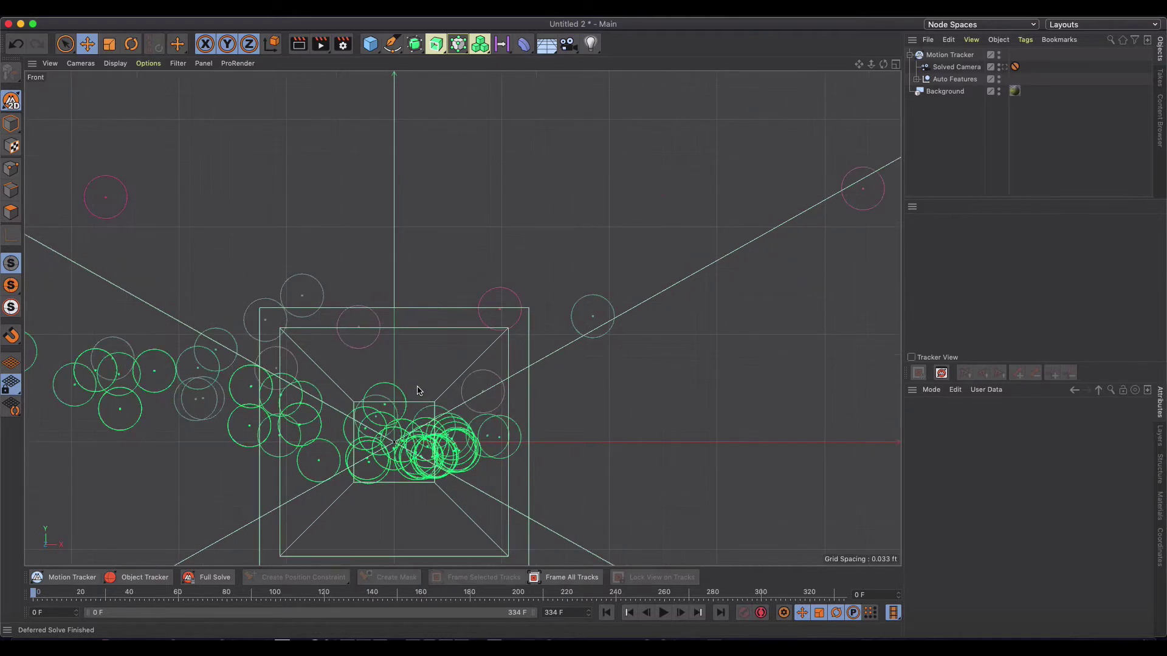
scroll(419, 390, "down", 3)
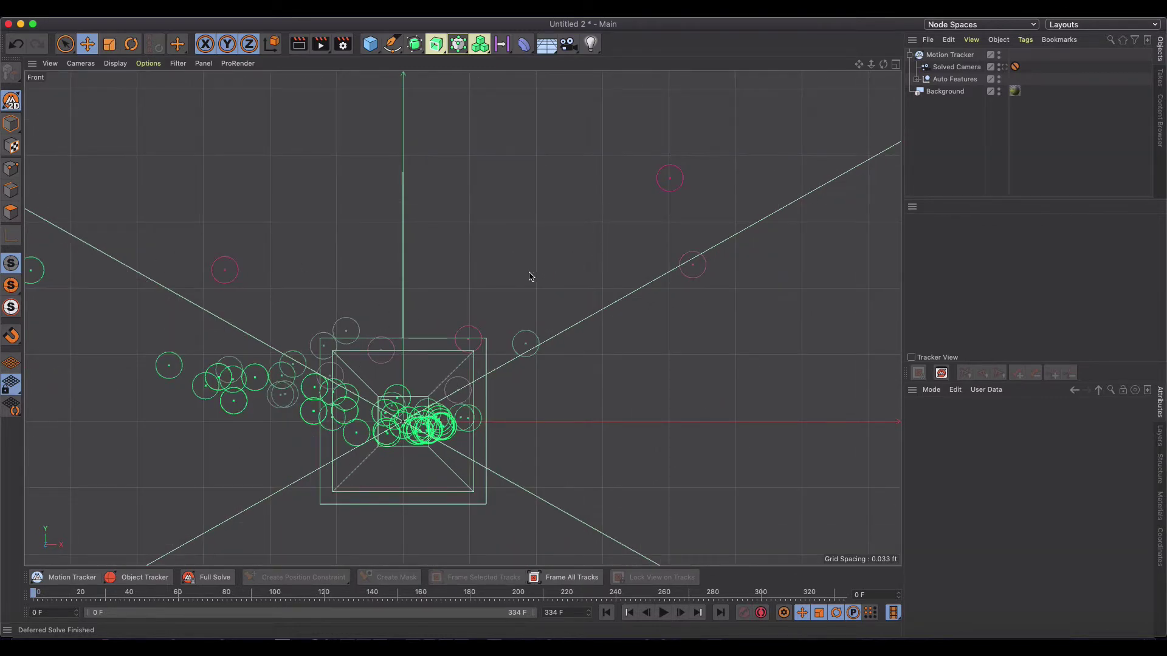
scroll(528, 277, "down", 1)
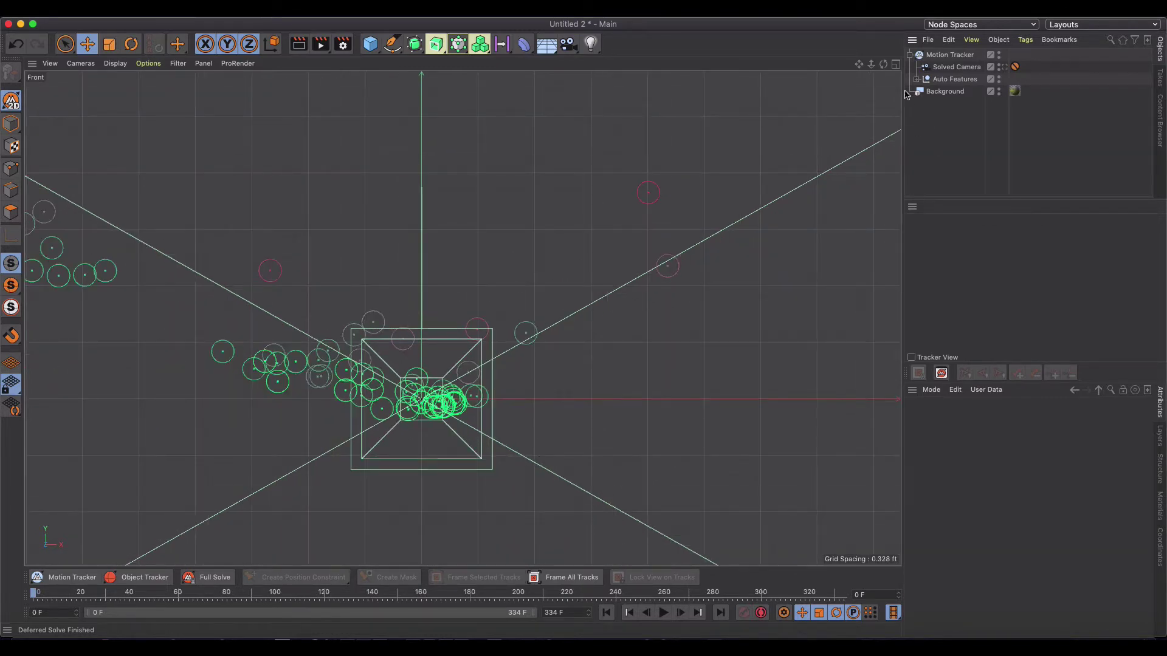
left_click(895, 64)
left_click(459, 67)
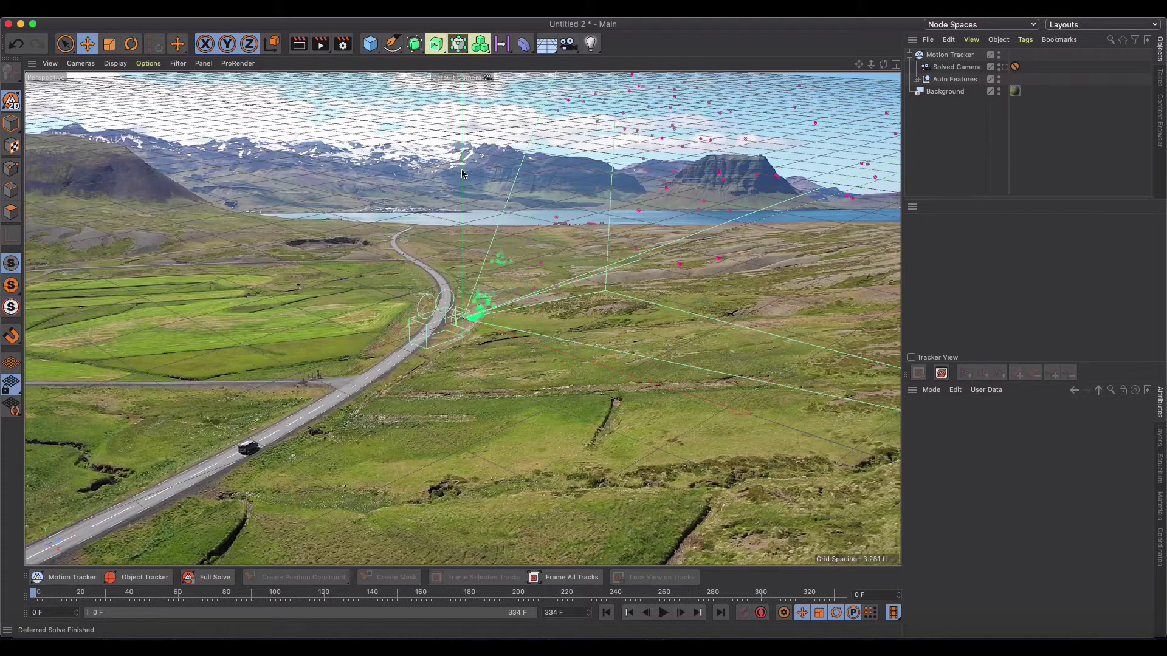
left_click(1003, 67)
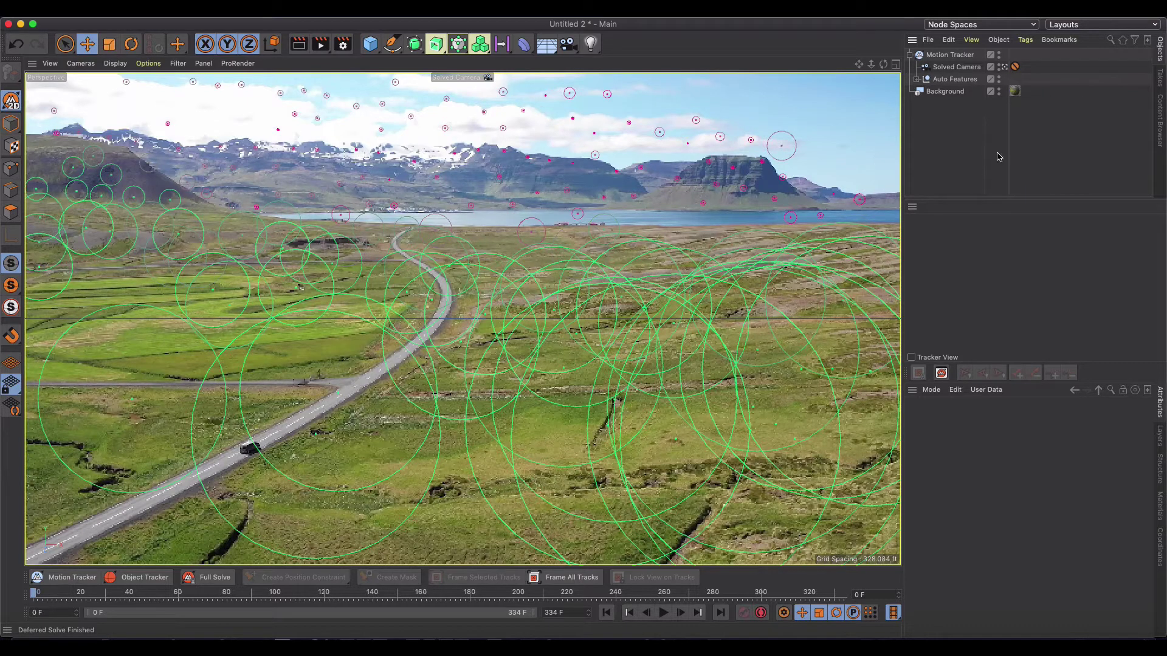
Create a planar constraint on the Motion Tracker from three track points on the ground around the road's bend.
left_click(952, 55)
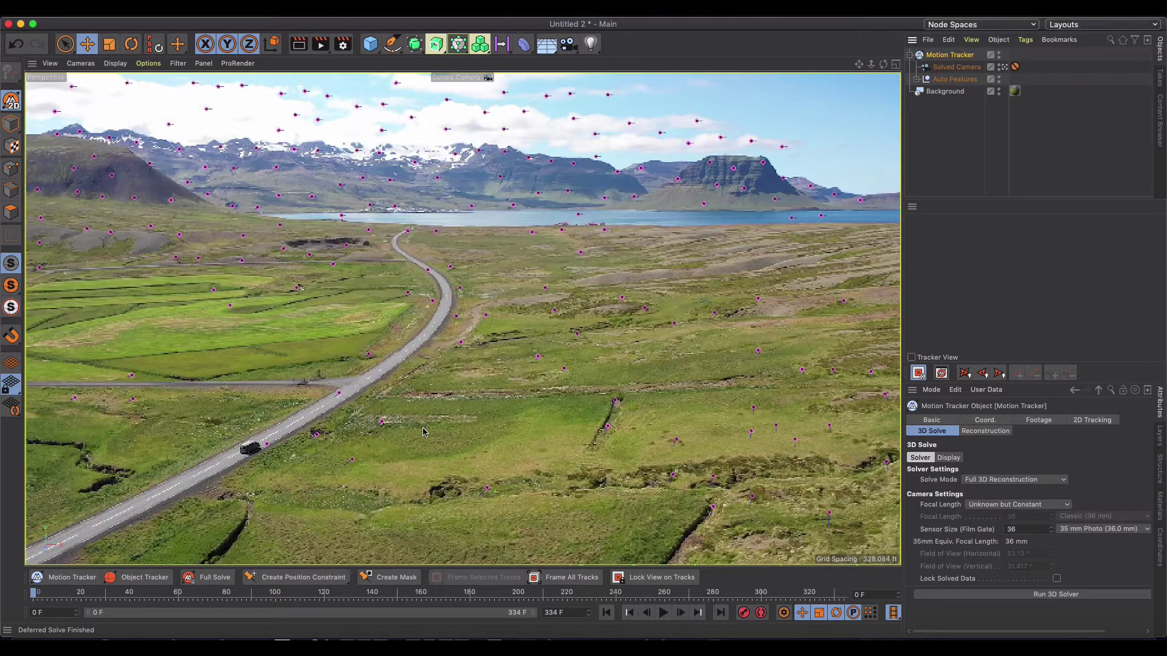
left_click(309, 579)
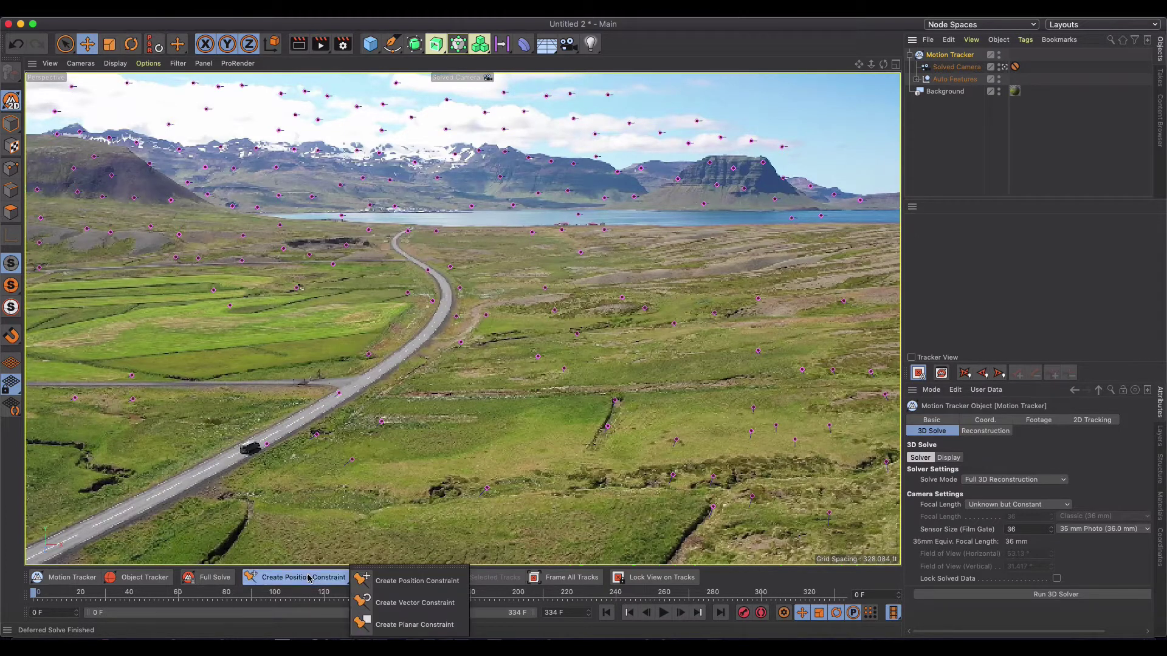
left_click(414, 625)
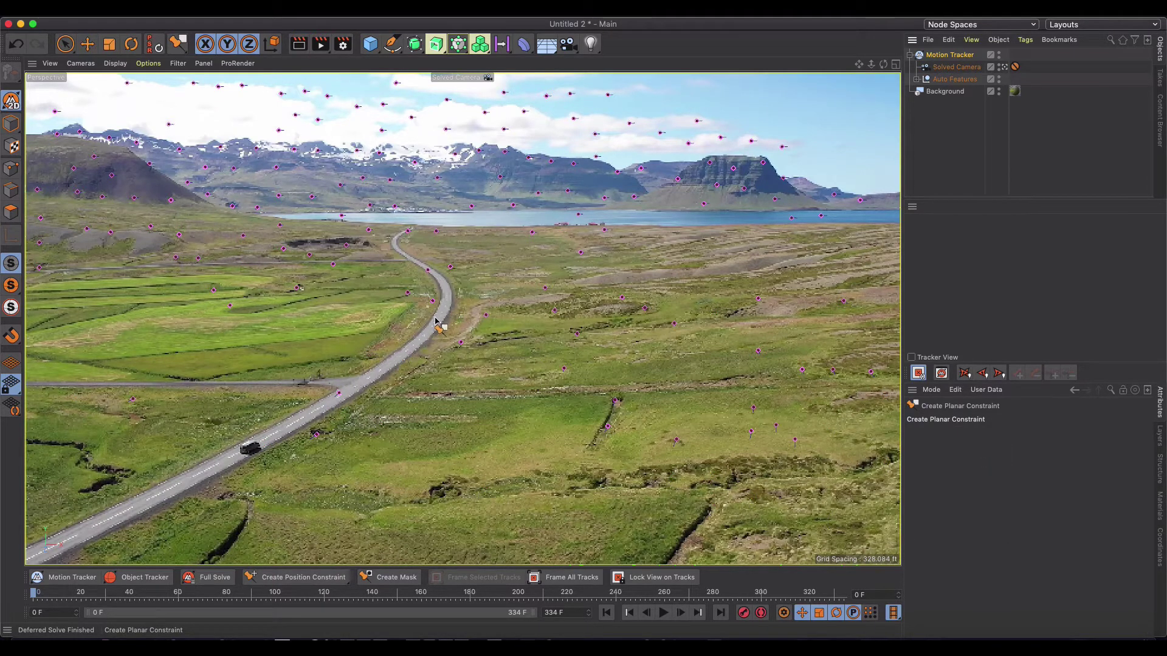
left_click(450, 267)
left_click(461, 343)
left_click(545, 287)
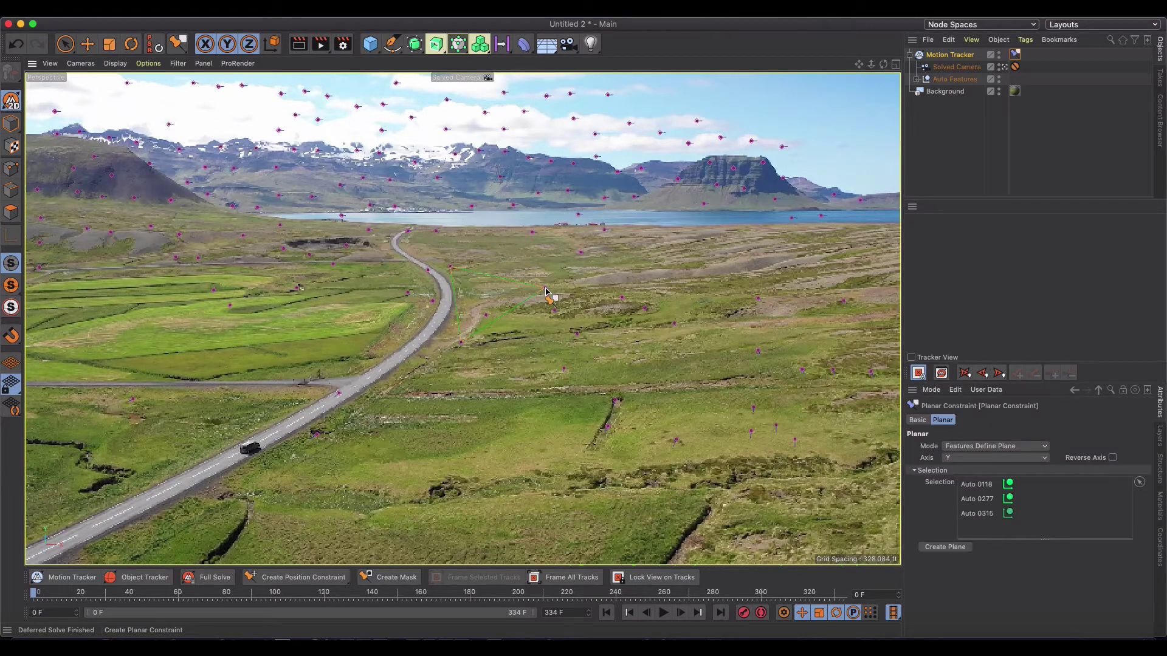
Delete the planar constraint tag from the Motion Tracker.
left_click(975, 115)
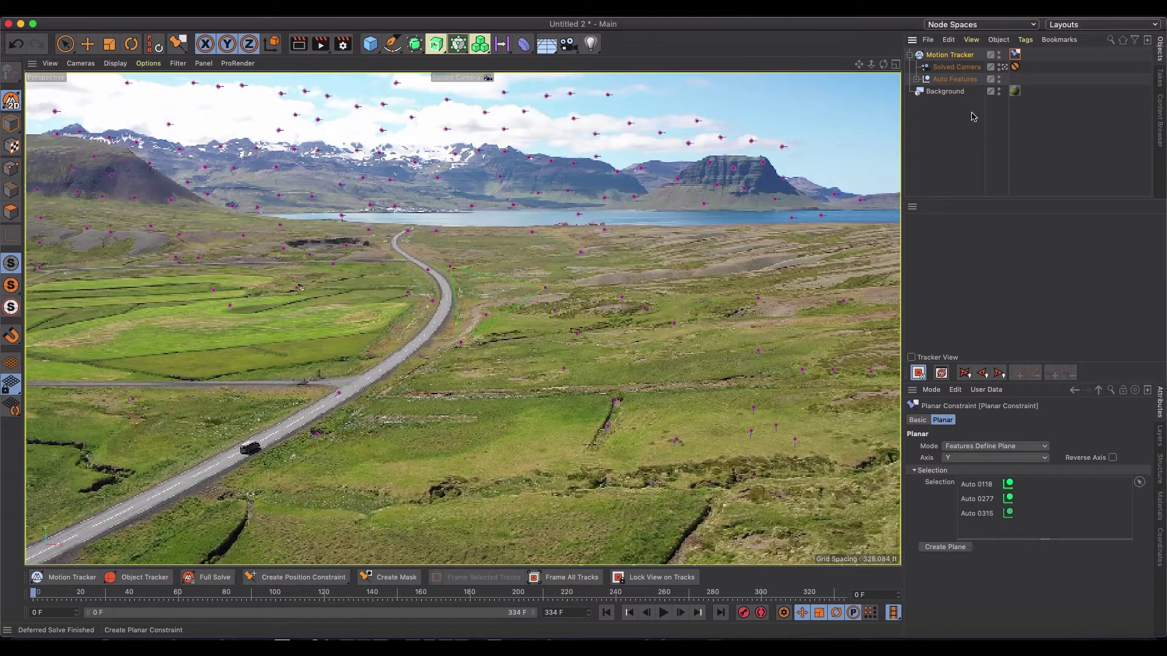
left_click(962, 71)
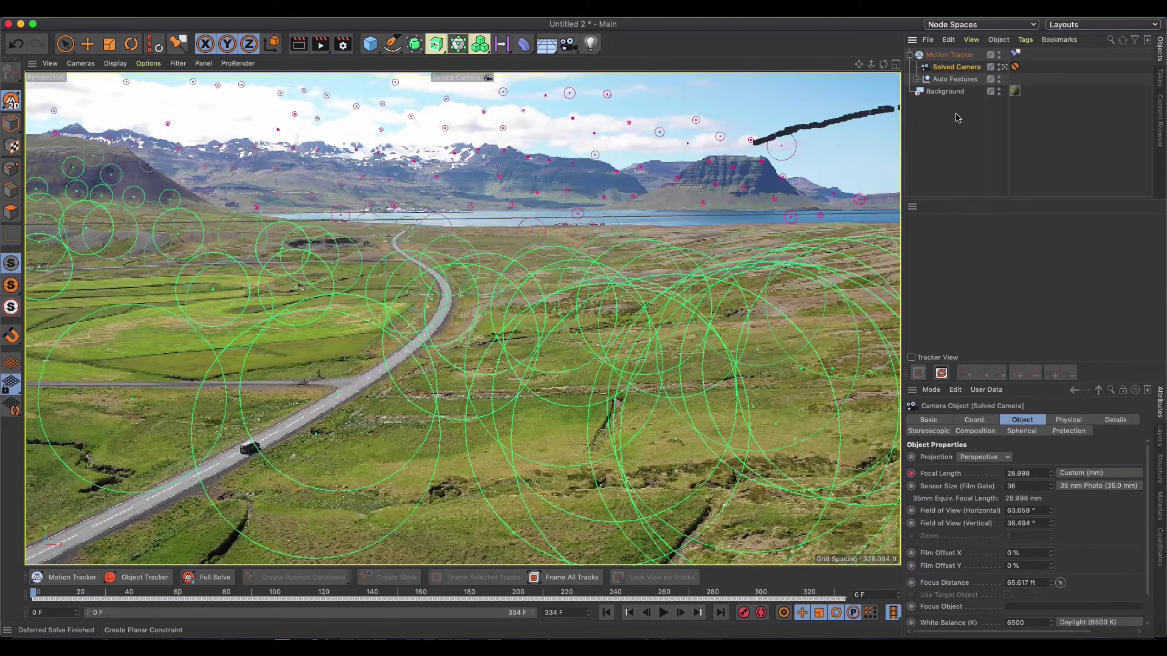
left_click(1015, 55)
key("Delete")
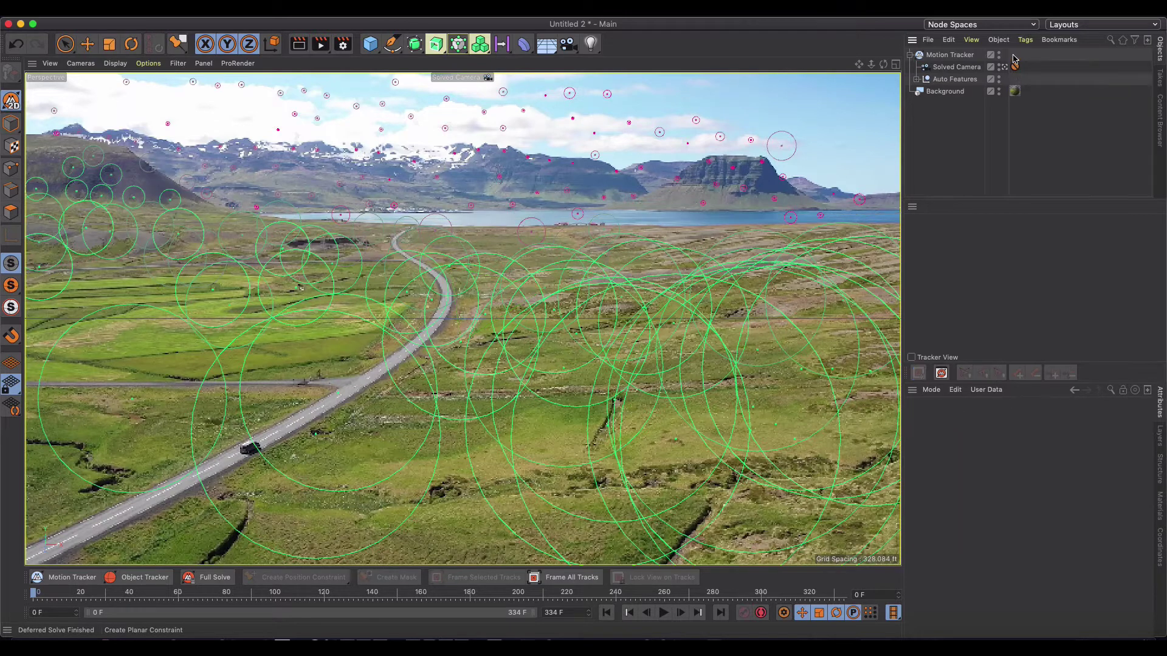
Add a cube to the scene, scale it down, and disable it so the footage can be seen.
left_click(952, 79)
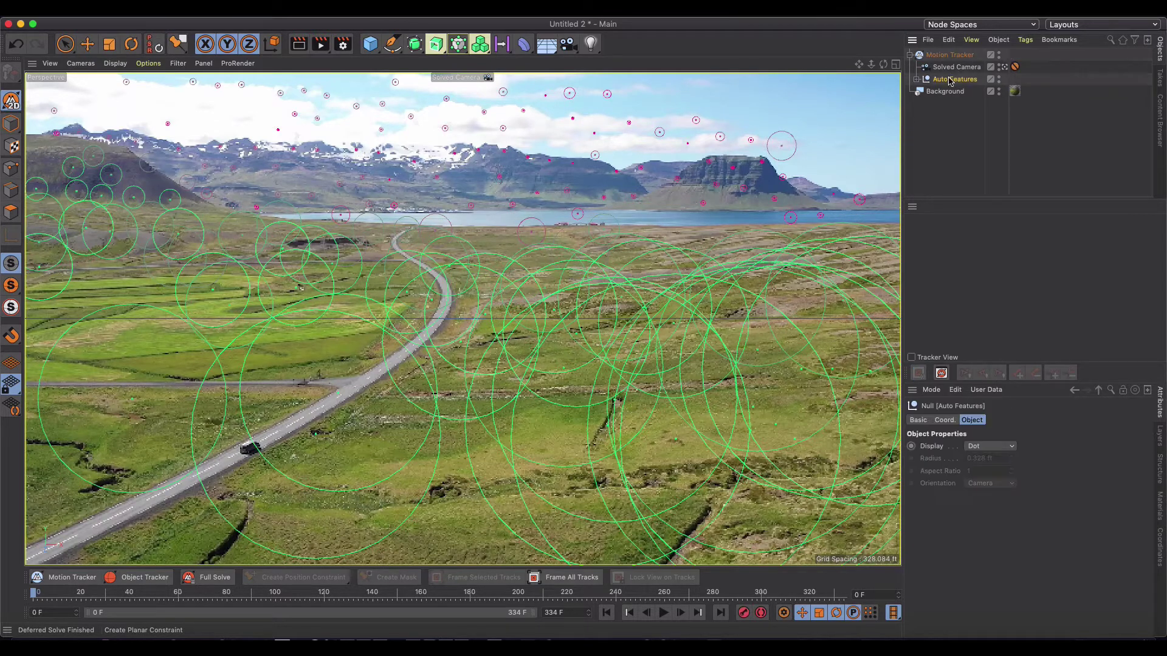
left_click(942, 118)
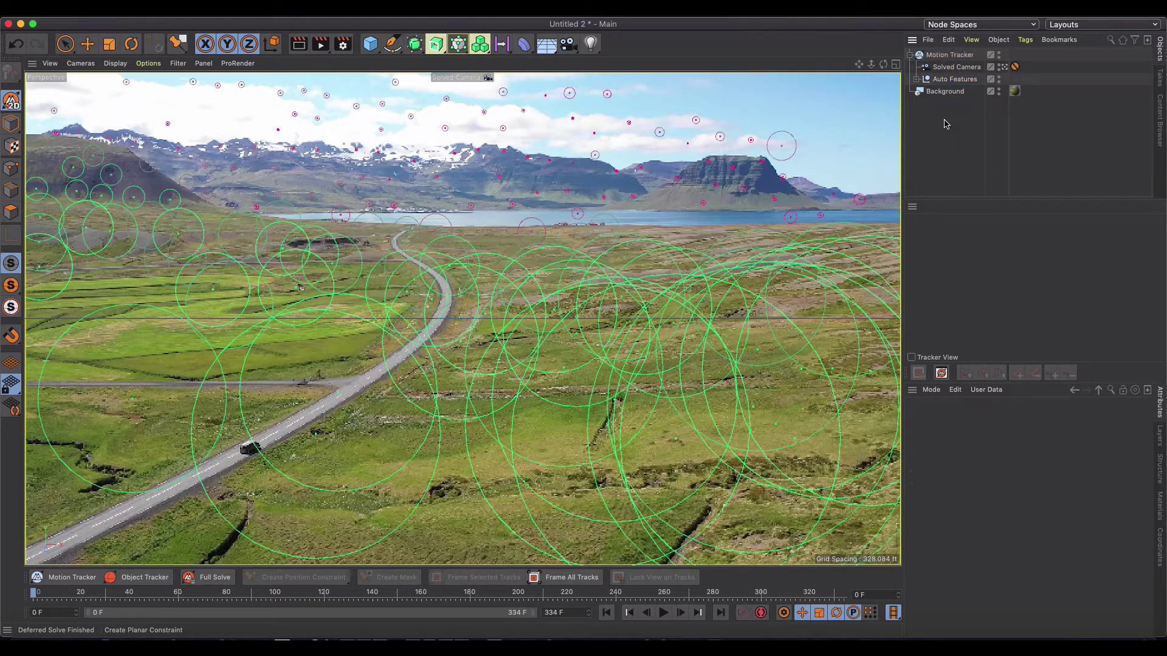
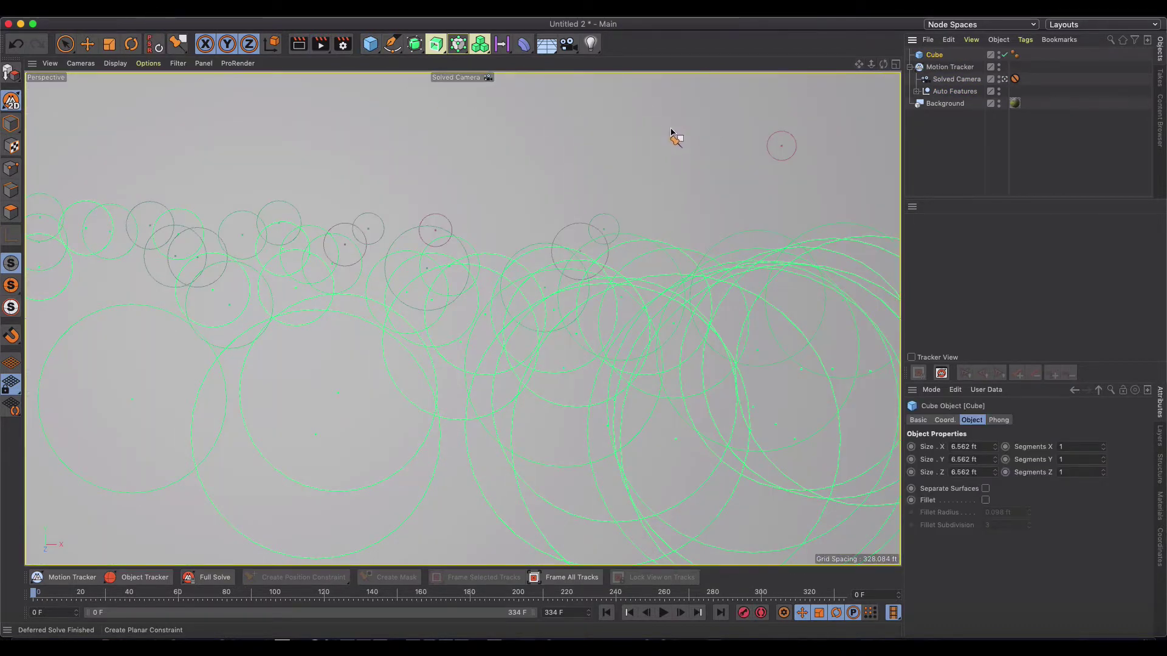
key("t")
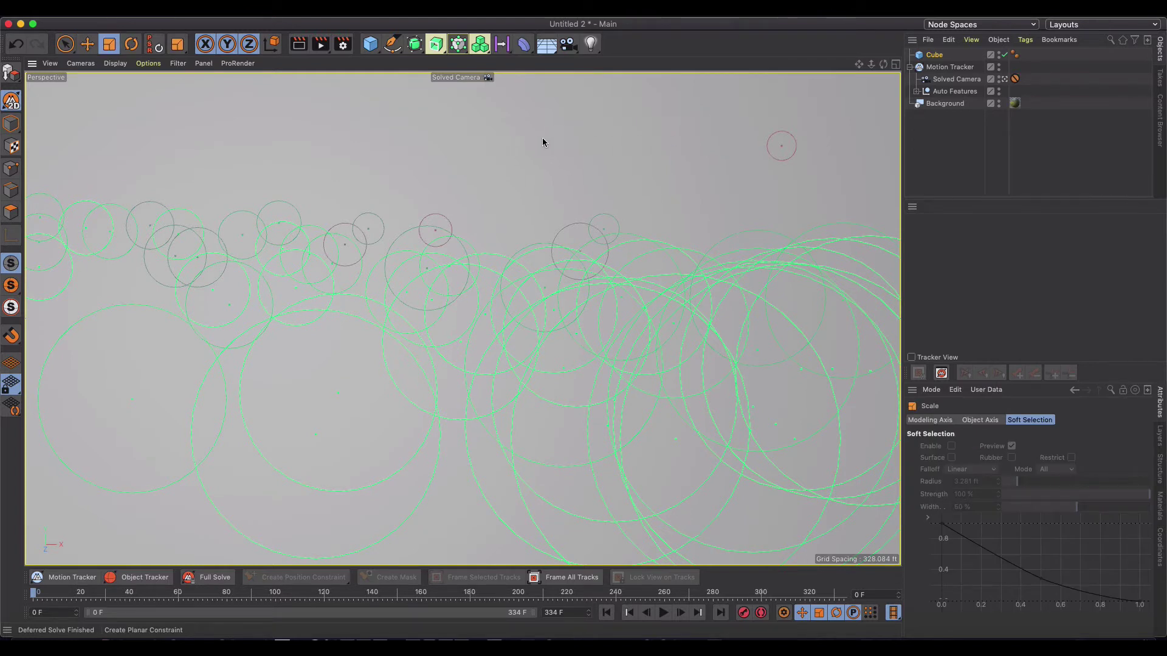
left_click_drag(48, 144, 31, 230)
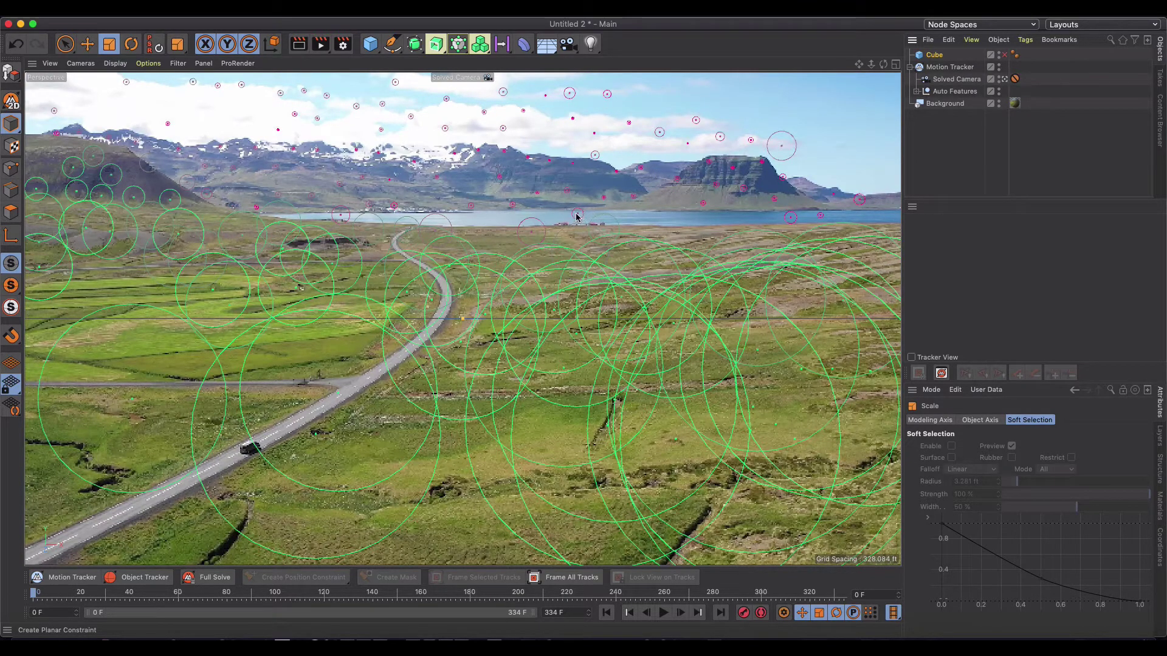
Scrub the timeline to check the tracked points, select the one on the far shoreline, and return to frame 0.
left_click_drag(35, 593, 811, 562)
left_click_drag(688, 560, 328, 552)
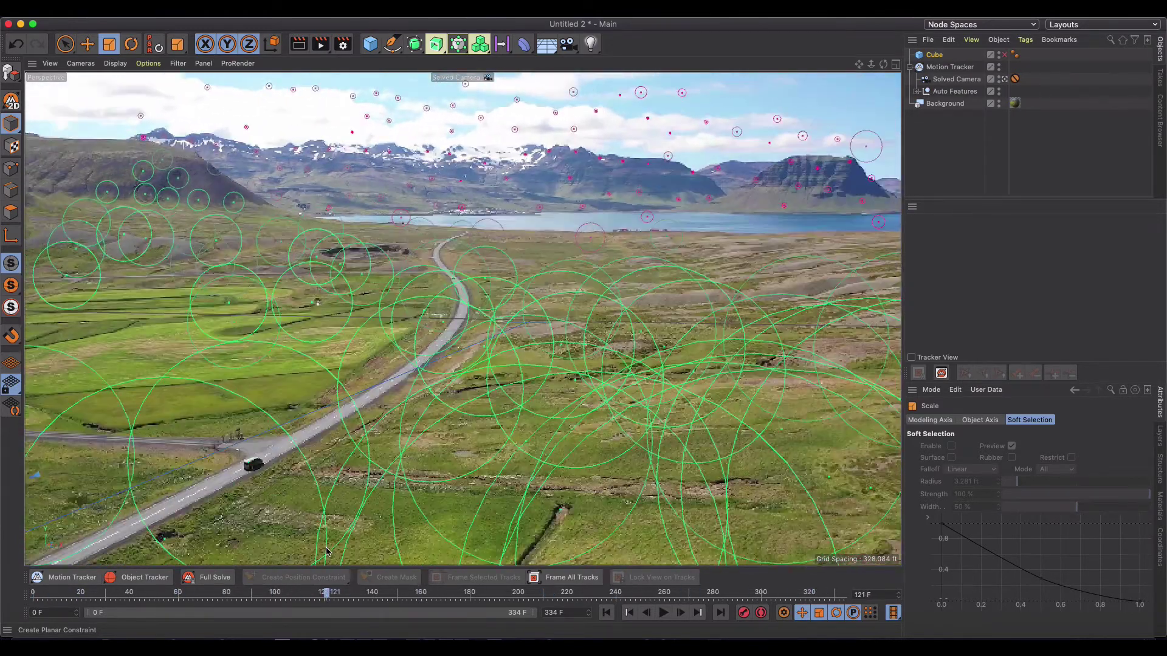
left_click(648, 218)
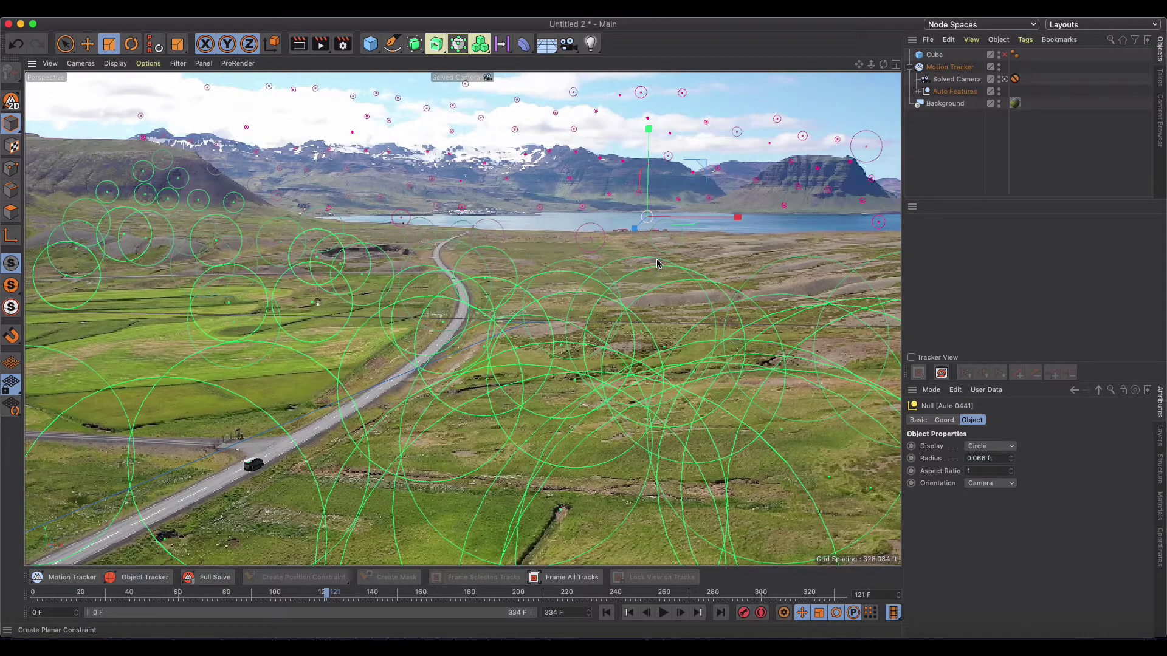
left_click_drag(329, 563, 10, 562)
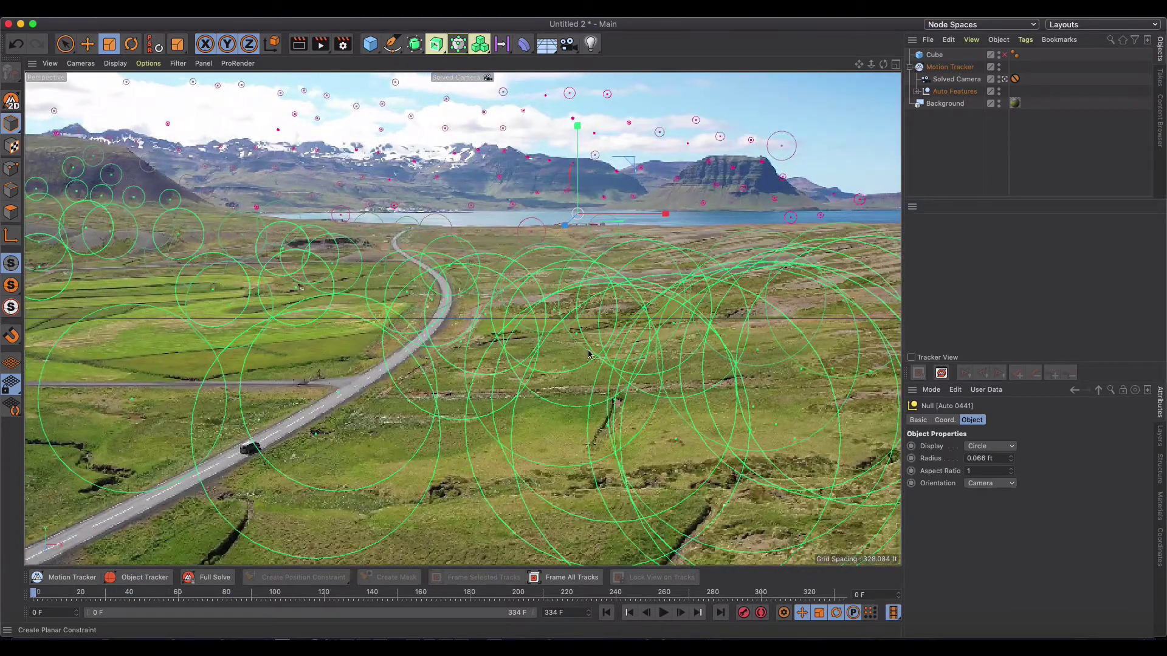
Find the Auto 0441 null among the Auto Features, enable the cube, and make it a child of that null.
left_click(917, 92)
scroll(935, 131, "down", 10)
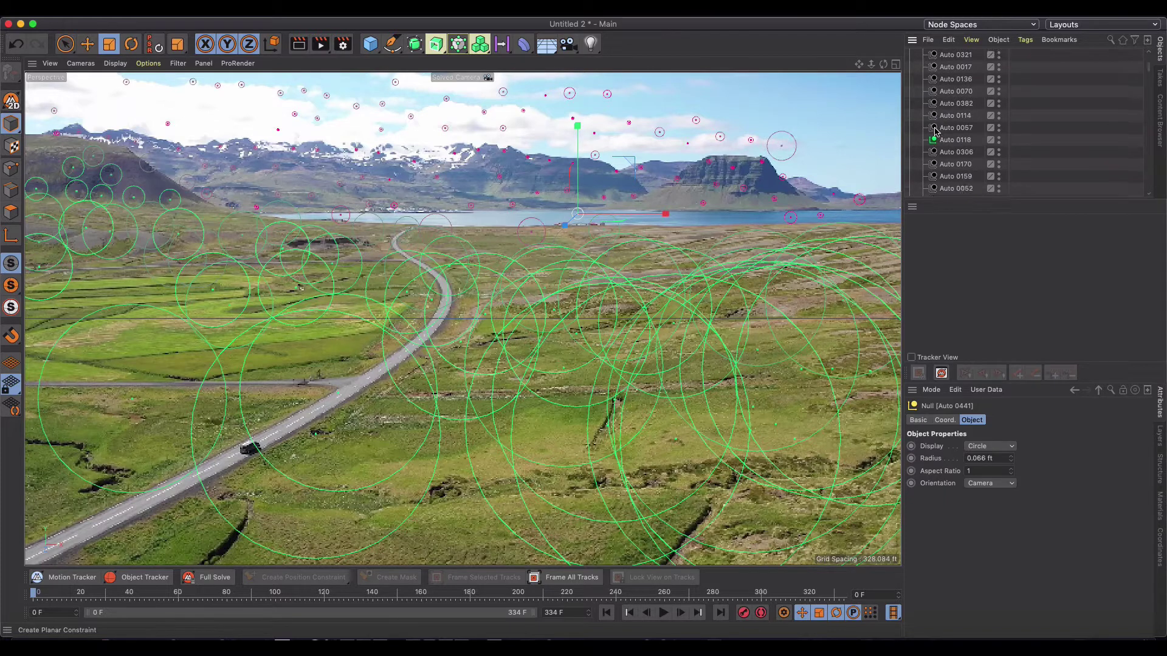
scroll(935, 130, "down", 10)
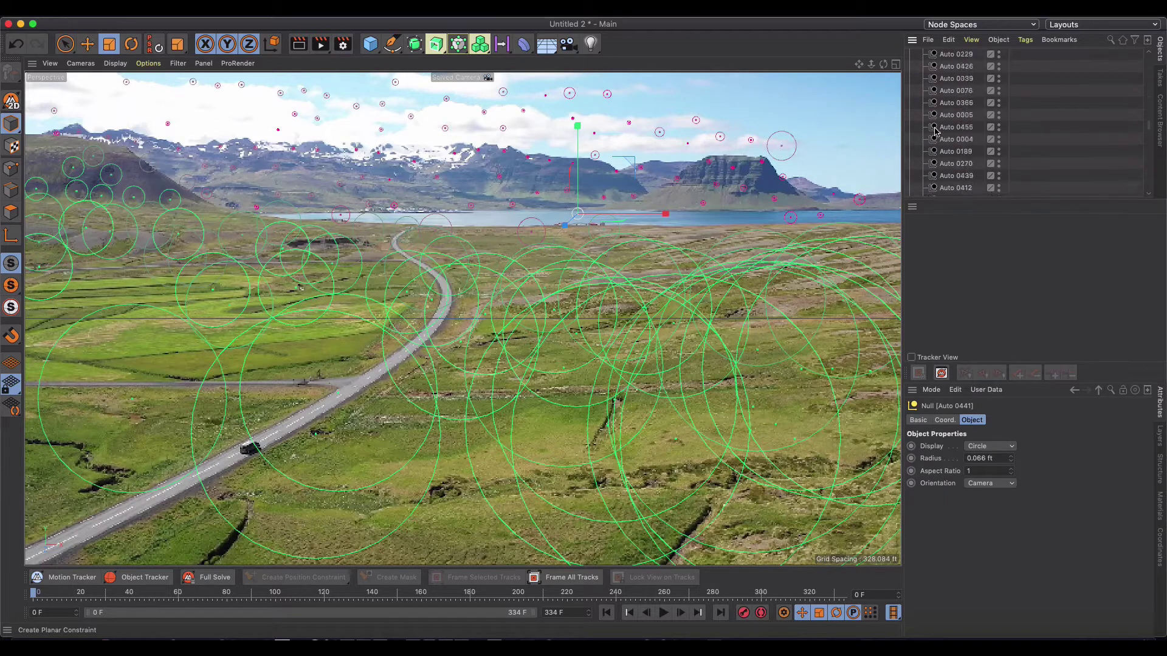
scroll(935, 131, "up", 5)
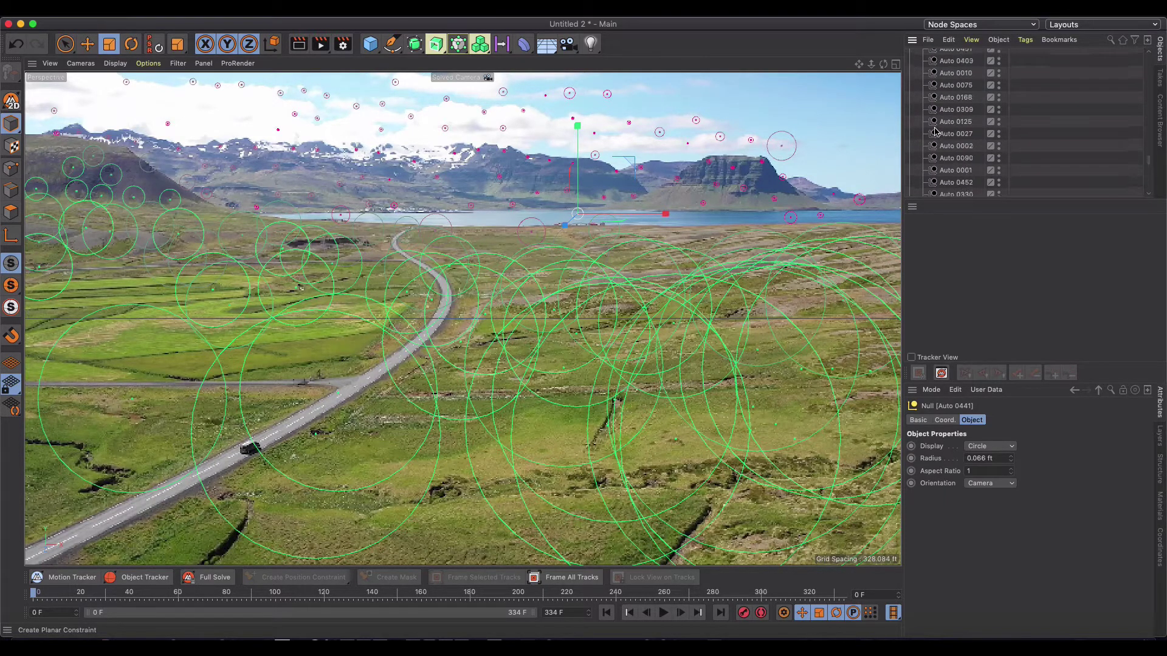
left_click_drag(935, 131, 955, 95)
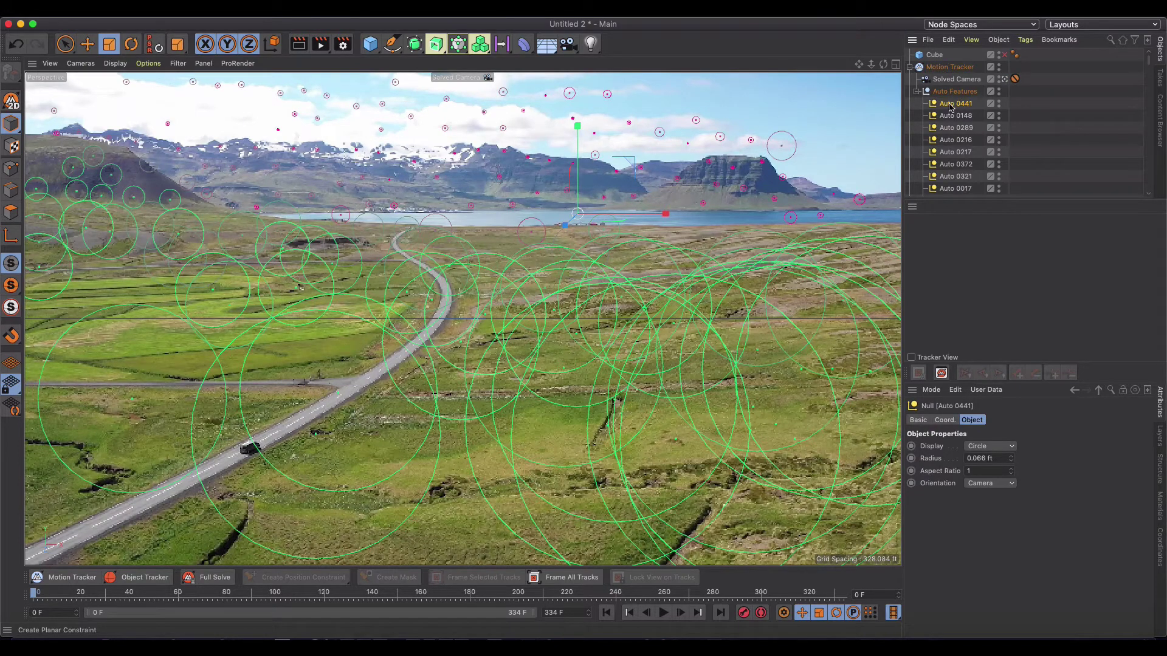
left_click(1004, 55)
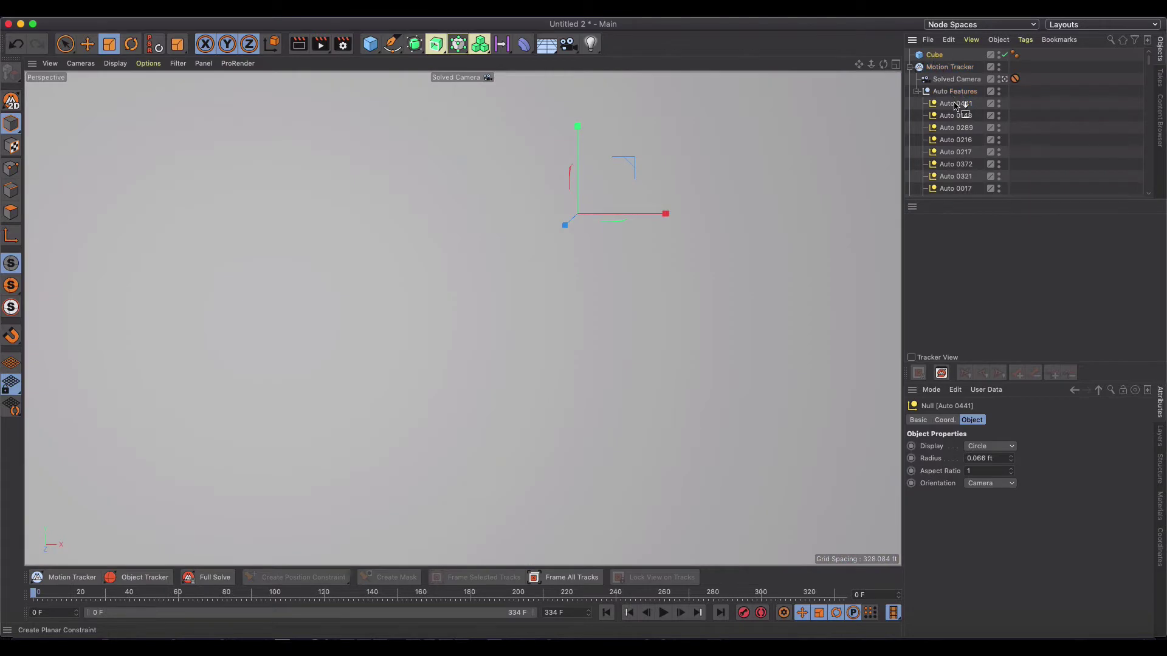
left_click_drag(955, 106, 954, 104)
Set the cube's X, Y and Z position to 0 ft and activate the Move tool.
left_click_drag(981, 444, 903, 449)
left_click(953, 421)
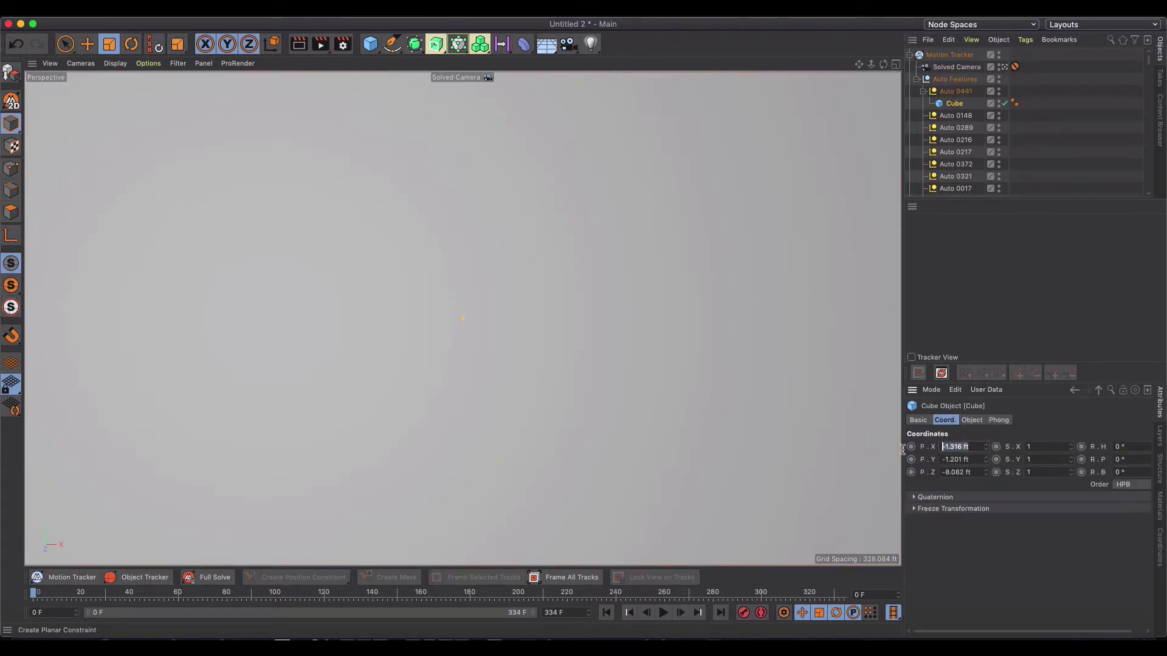
type("0")
key("Tab")
type("0")
key("Tab")
type("0")
key("Return")
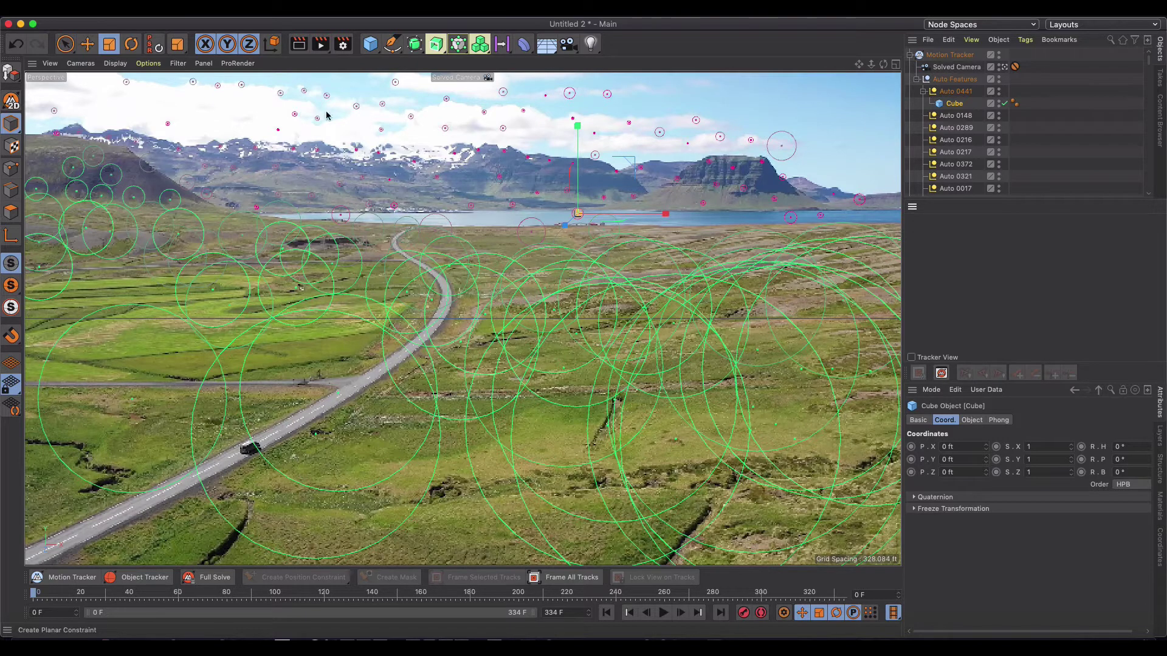
left_click(86, 44)
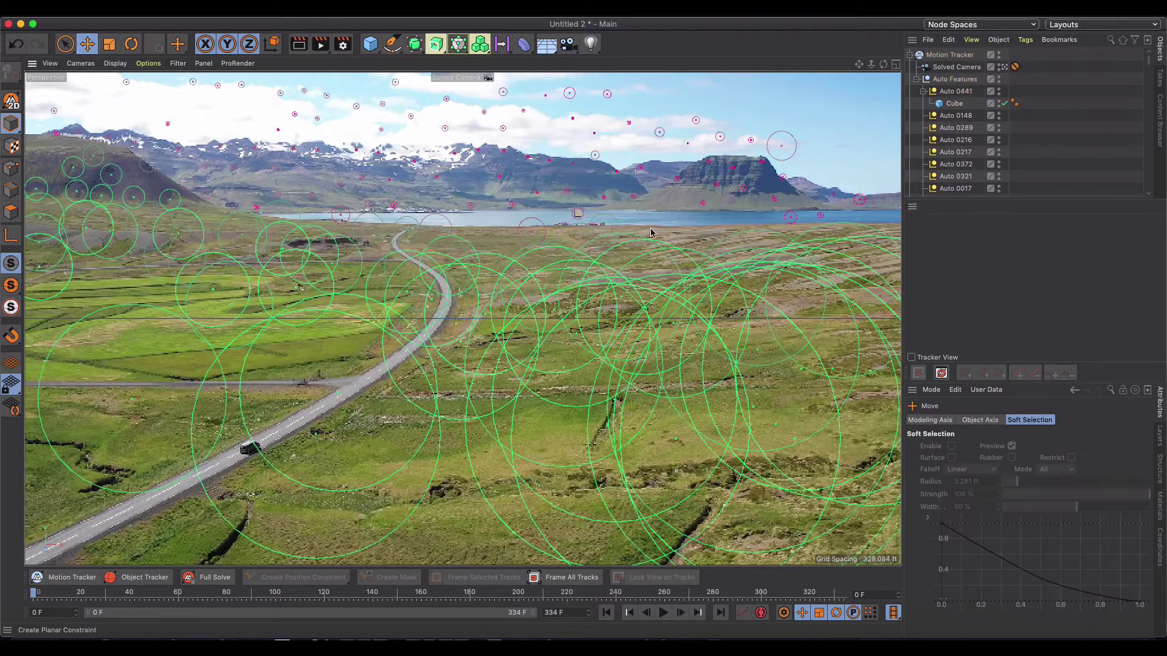
Enlarge the cube on the far shoreline and raise it to about 0.09 ft in Y.
left_click(952, 105)
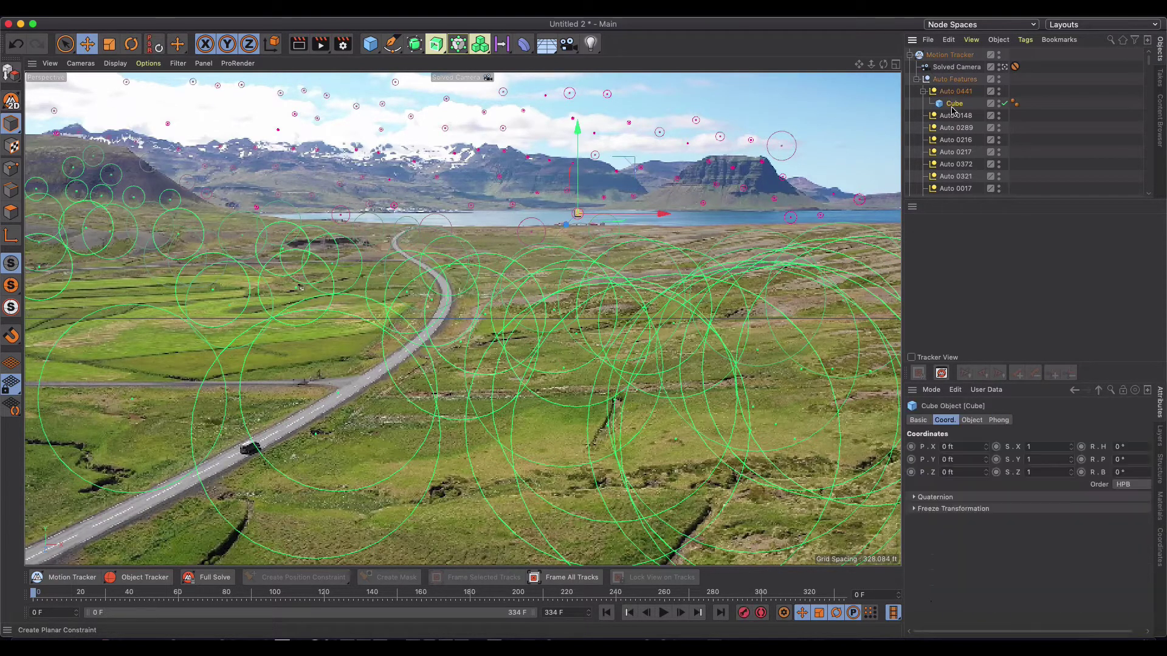
key("t")
left_click_drag(687, 210, 851, 214)
key("e")
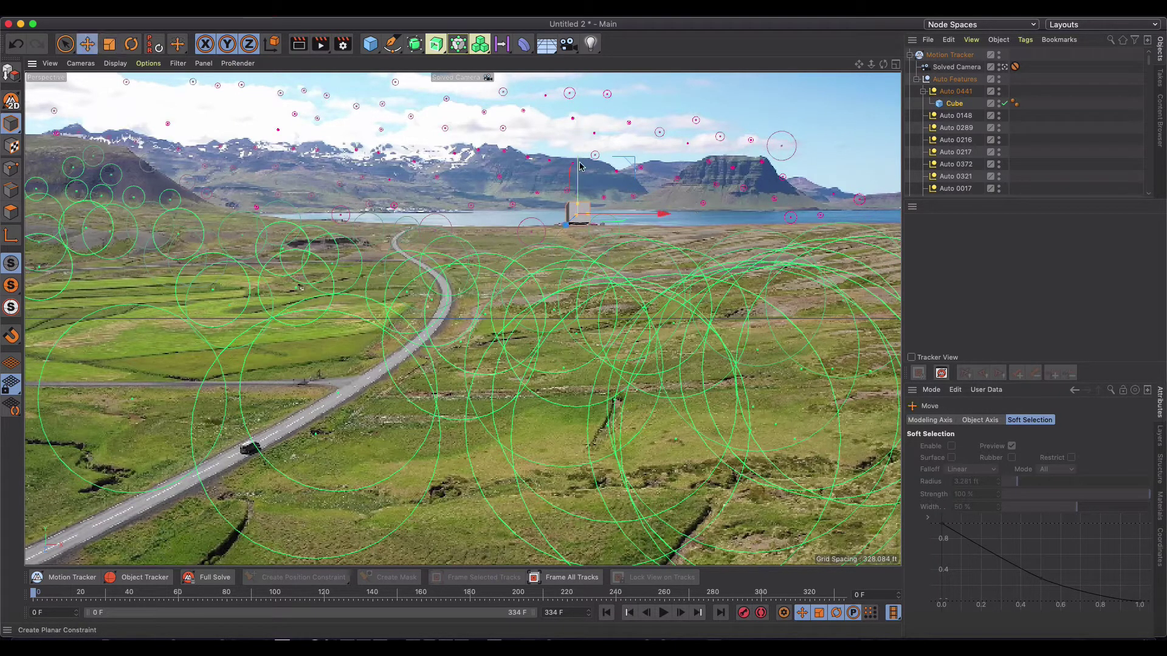
left_click_drag(577, 127, 579, 125)
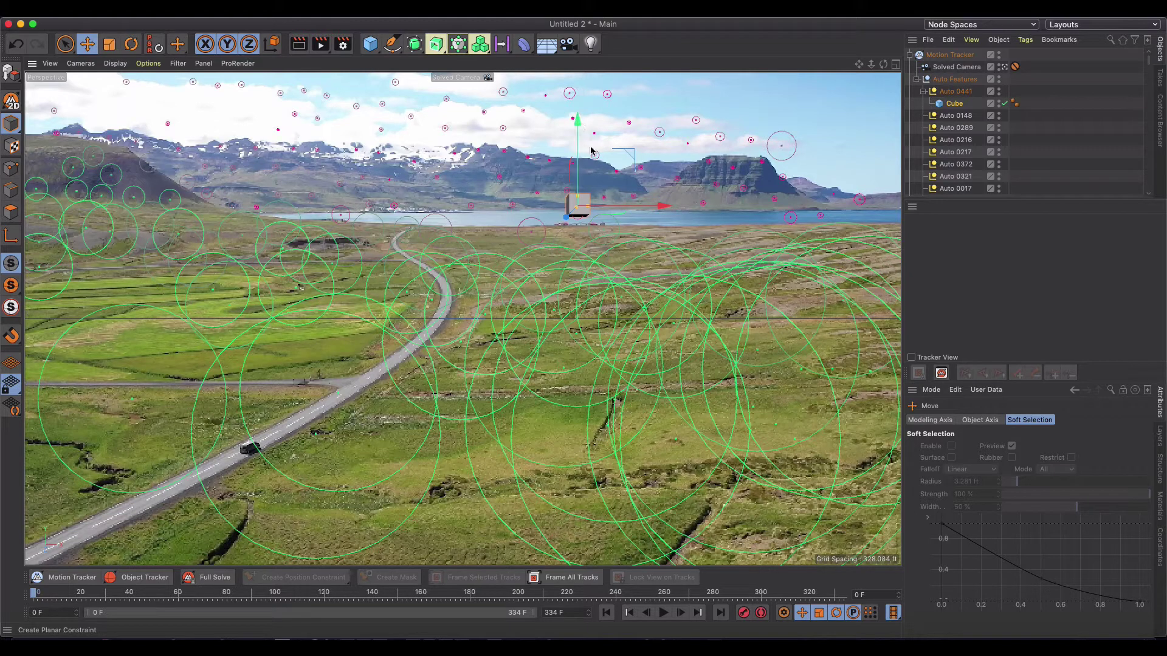
Rotate the cube to about -15.4° H, 8.7° P and 2.4° B, and play the footage to check its tracking, returning to frame 0.
key("r")
left_click_drag(589, 172, 526, 210)
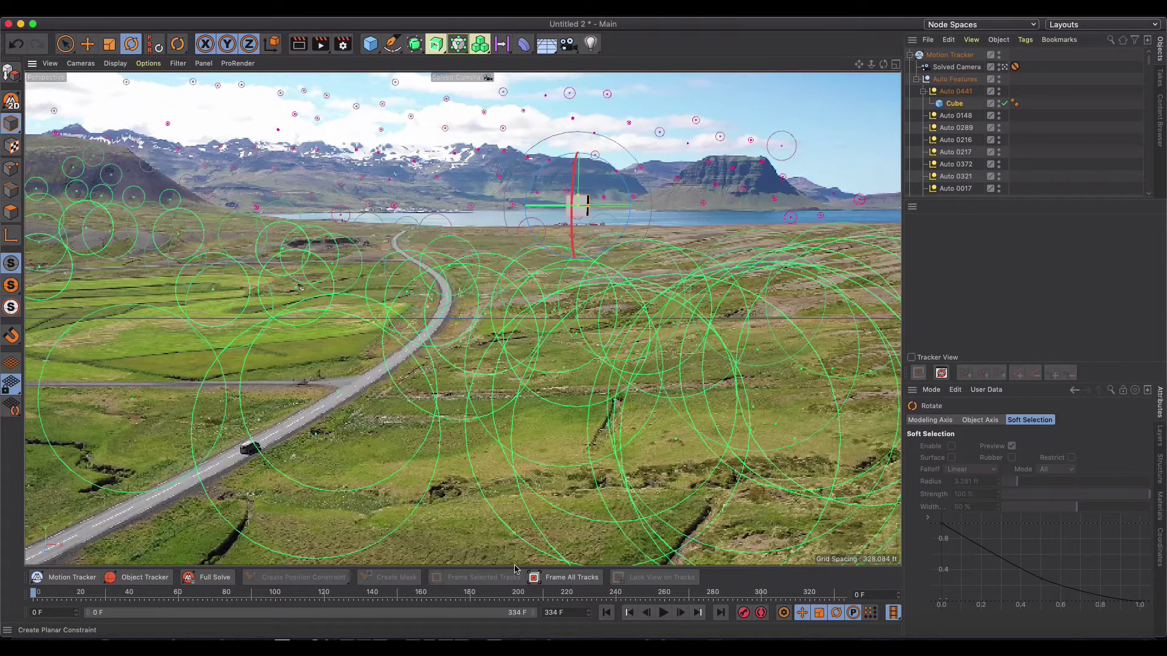
left_click(662, 614)
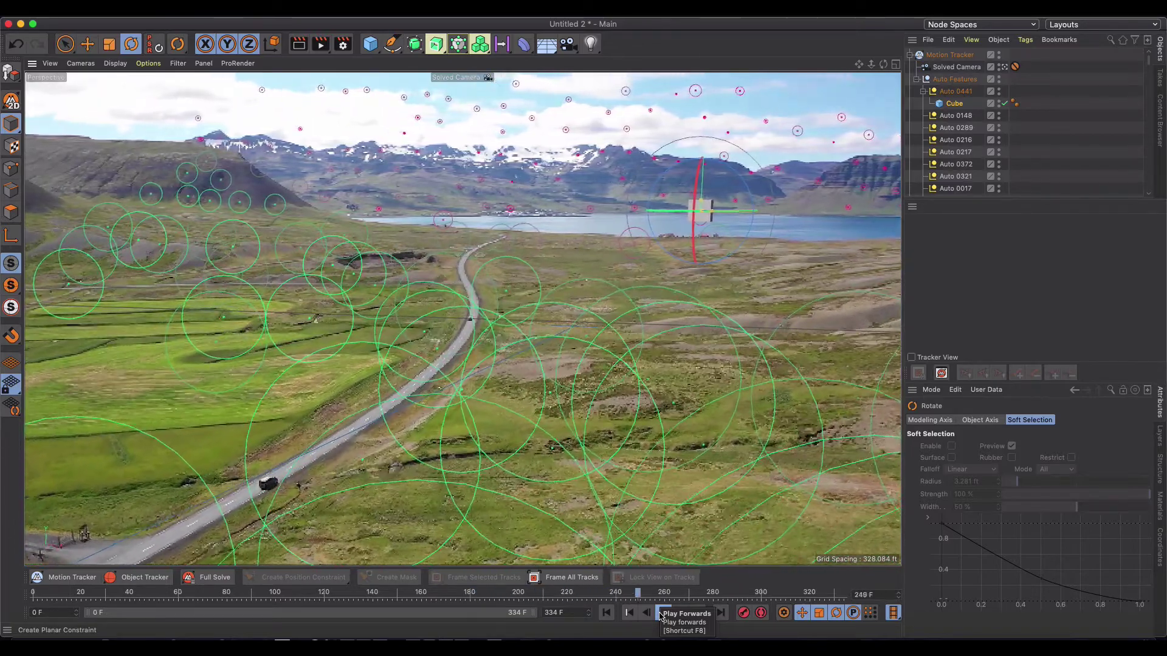
left_click(664, 613)
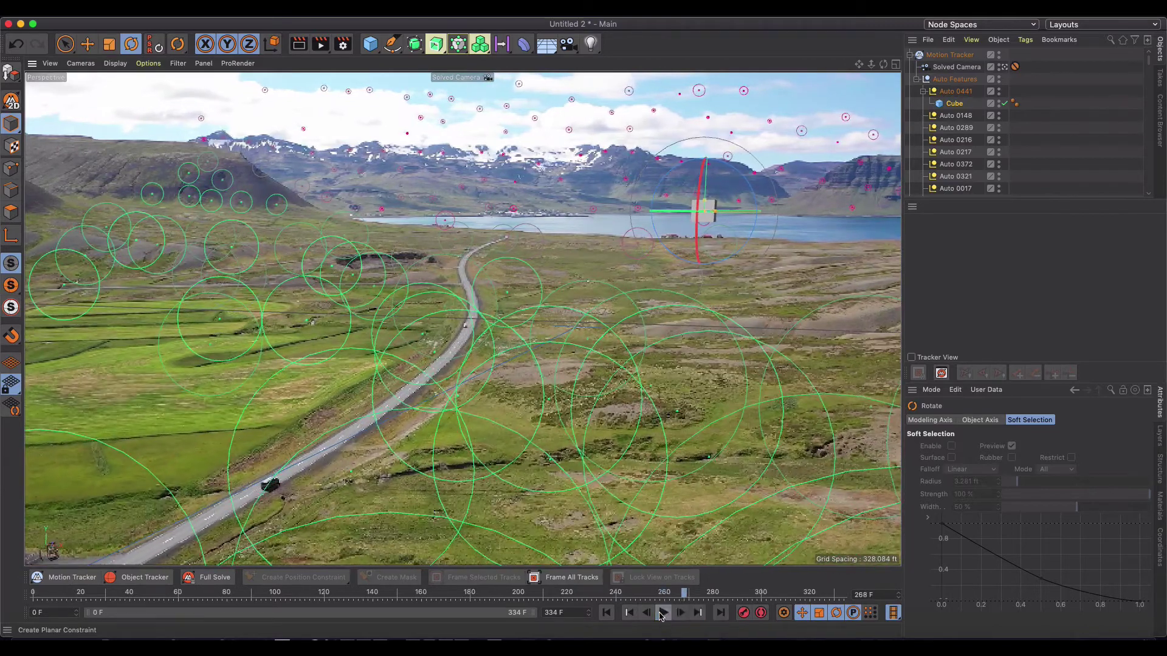
left_click(607, 613)
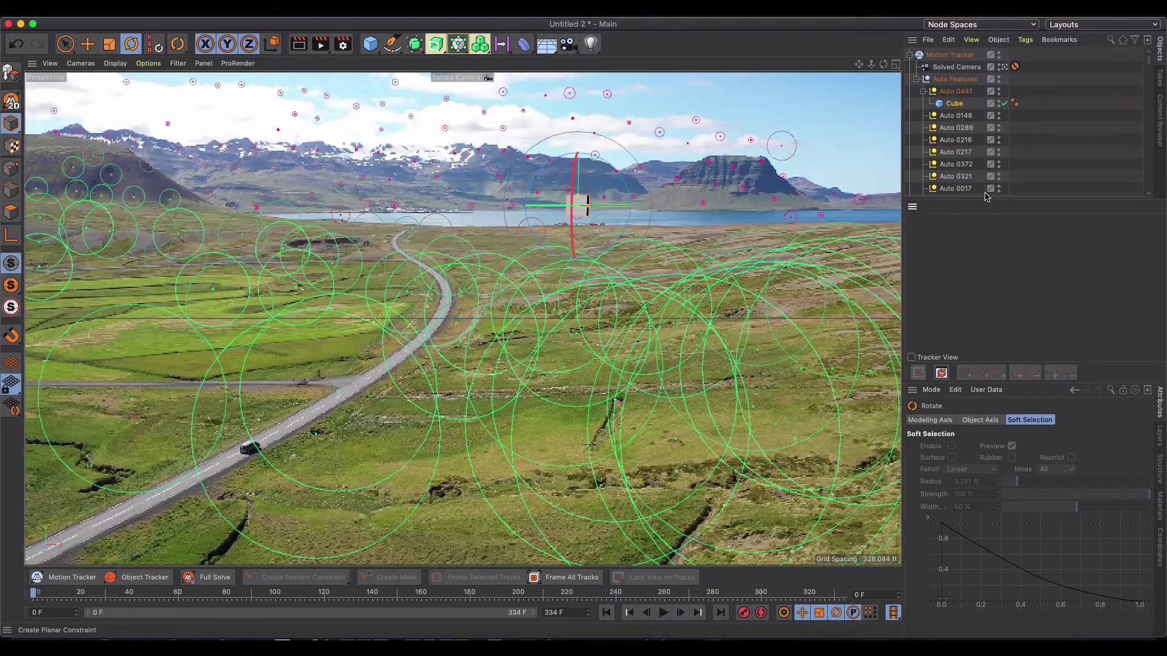
Add a MoText object and make it a child of the Auto 0441 null alongside the cube.
left_click(958, 104)
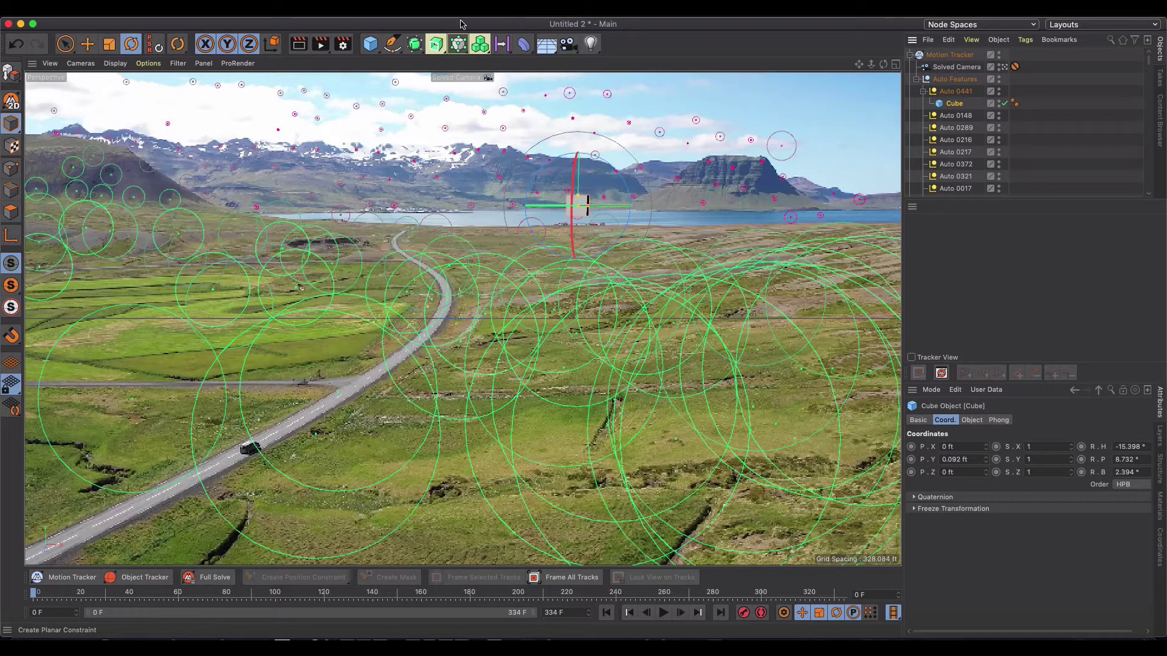
left_click(412, 9)
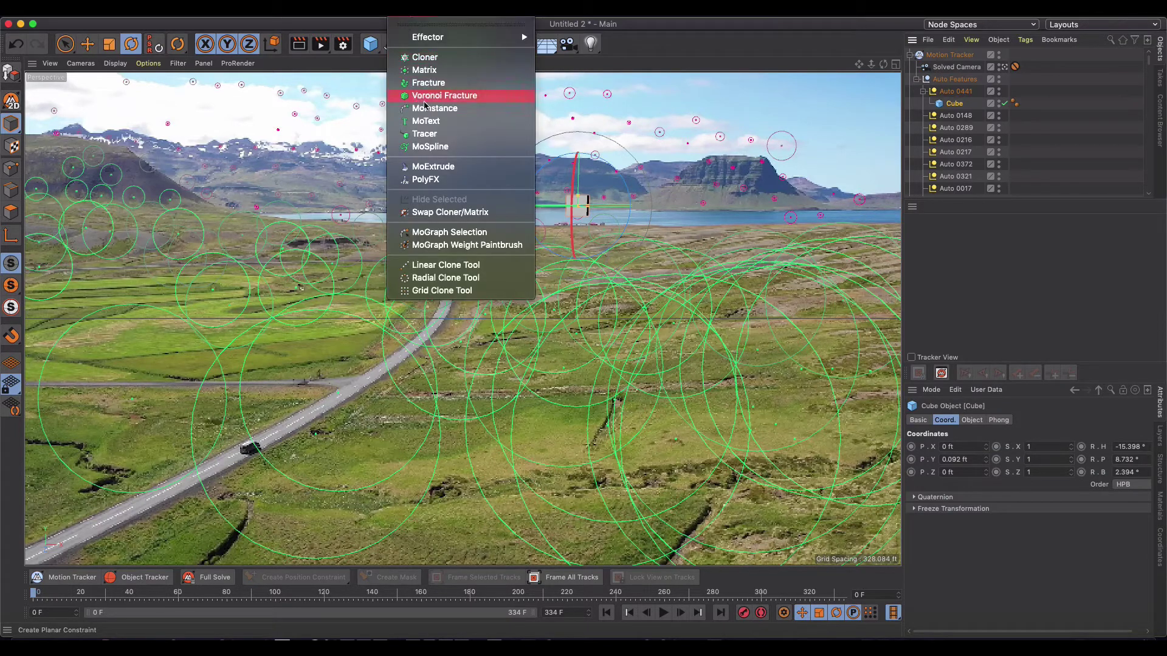
left_click(429, 121)
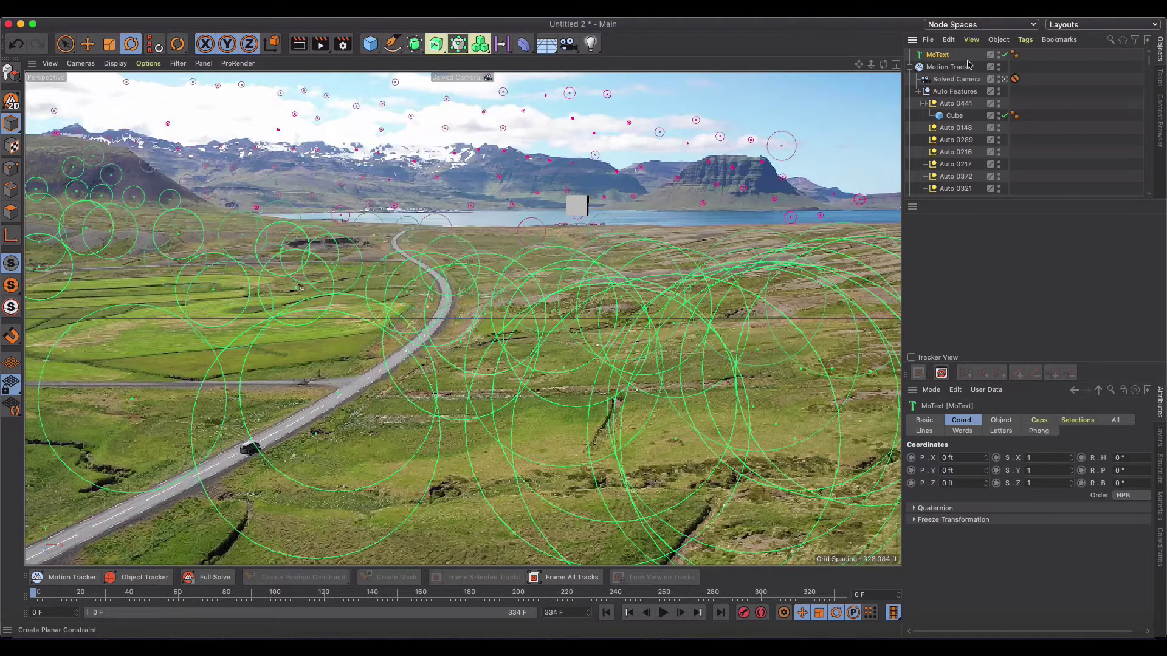
left_click_drag(942, 56, 956, 108)
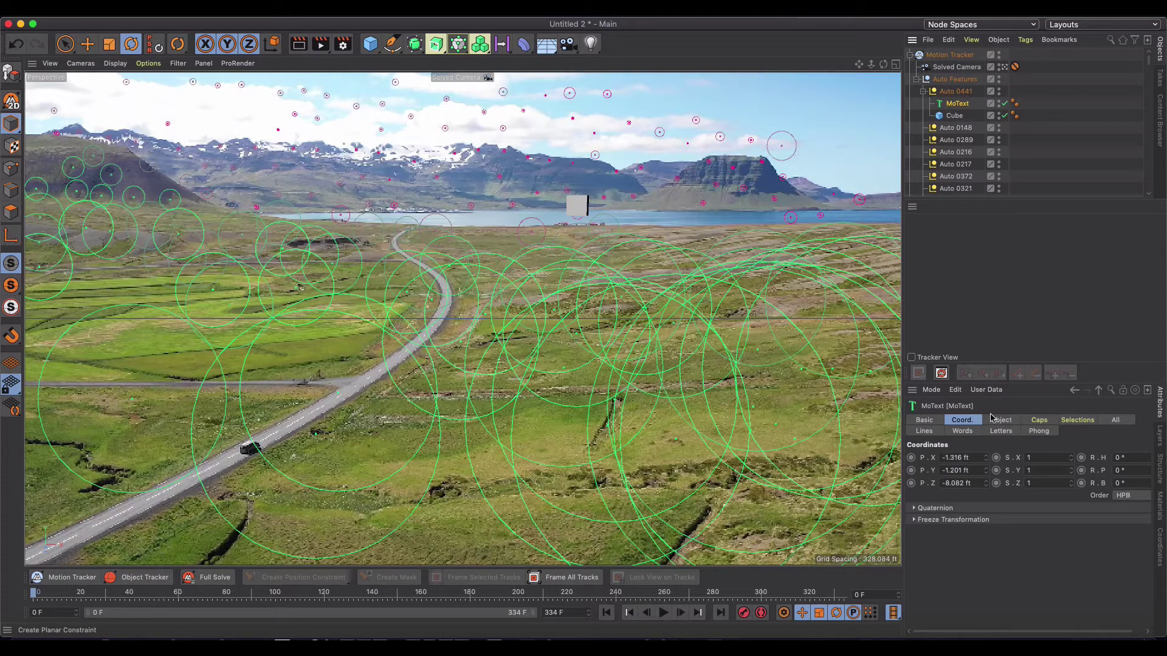
Set the MoText's X, Y and Z position to 0 ft.
left_click(975, 456)
type("0")
key("Tab")
type("0")
key("Tab")
type("0")
key("Return")
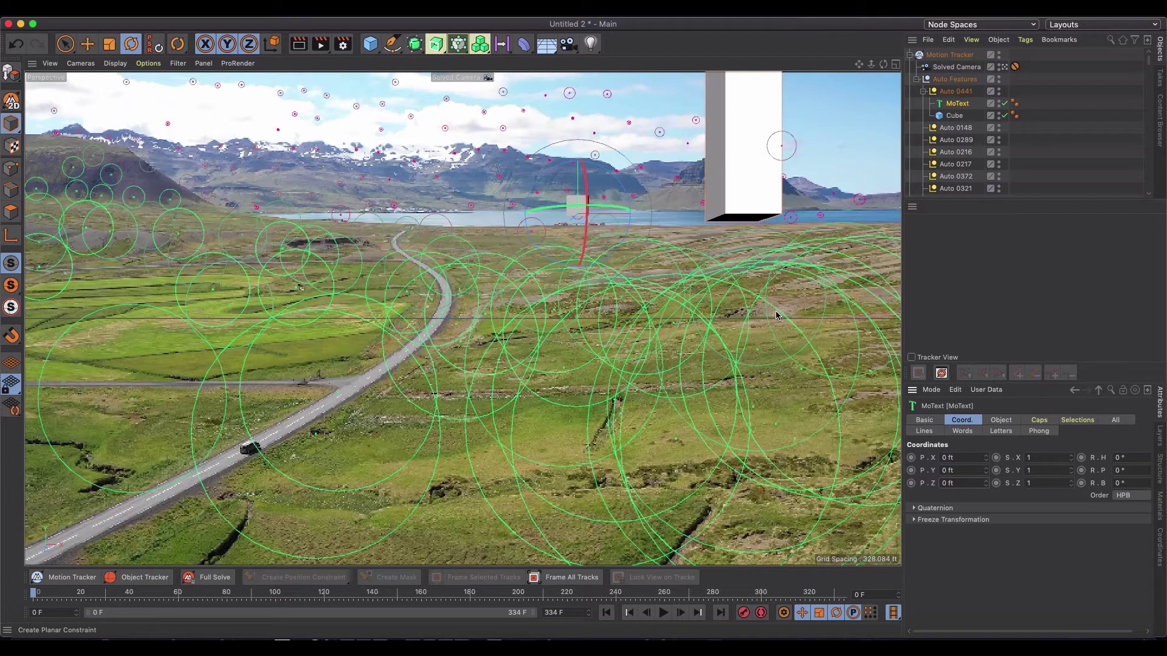
Scale the MoText down to a height of about 0.37 ft and disable the cube.
key("t")
left_click_drag(775, 315, 225, 310)
key("ctrl+z")
key("e")
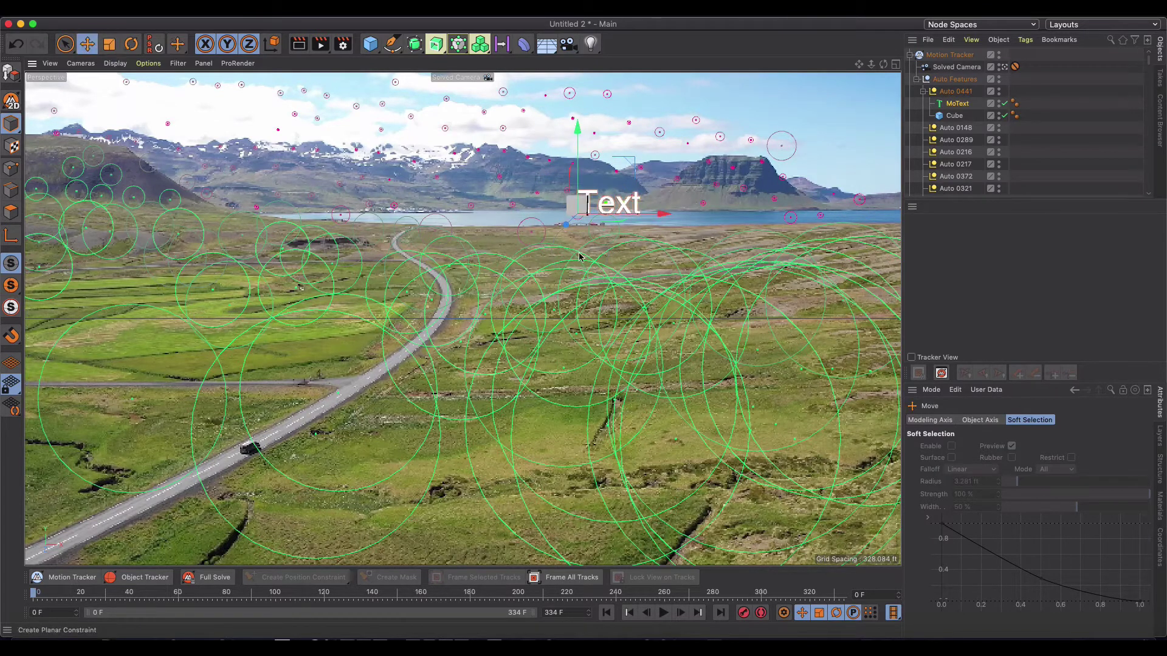
left_click(1004, 117)
Move the MoText to about -0.35 ft in X and rotate it to about -13.8° H, 9.9° P and 1.6° B.
left_click_drag(659, 215, 623, 217)
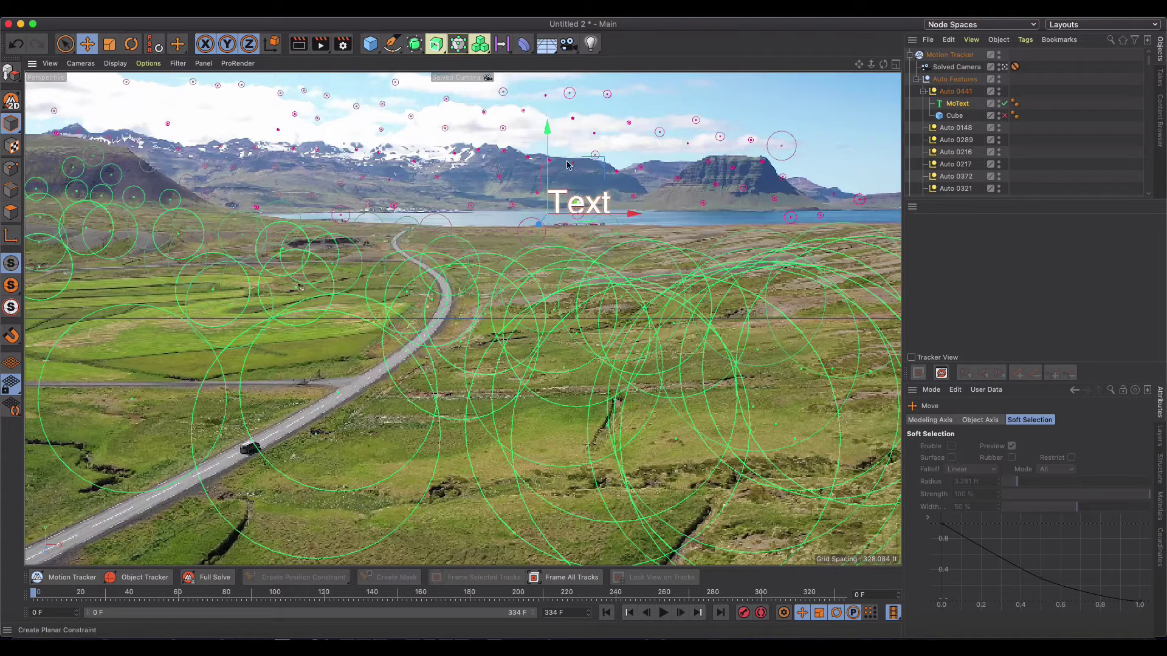
key("r")
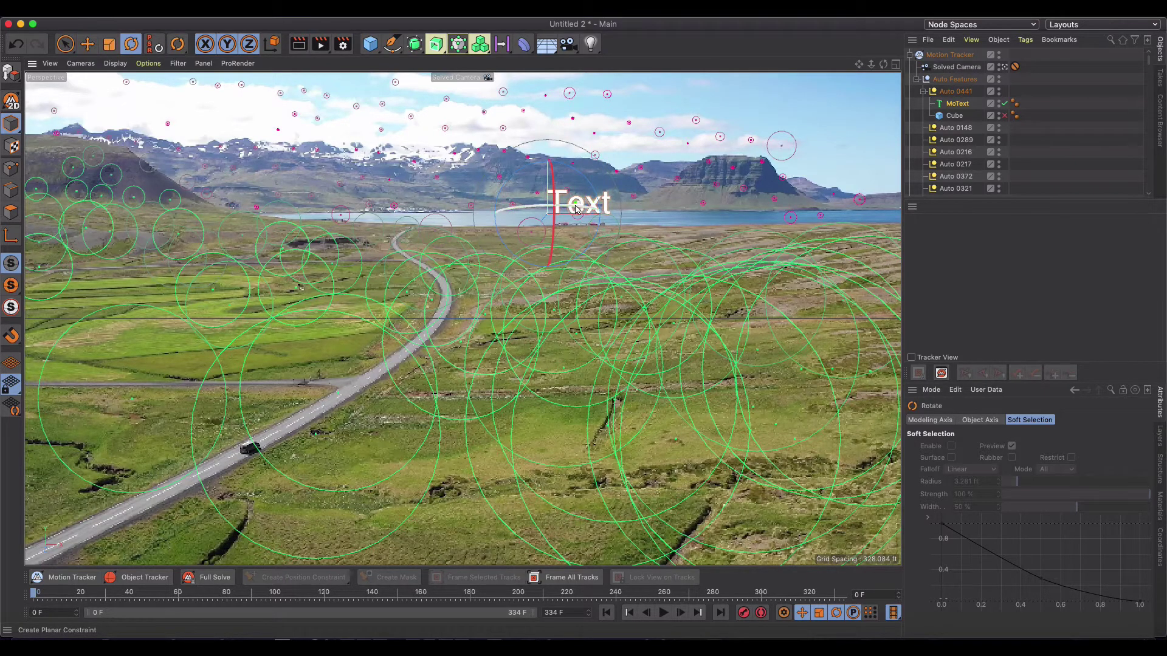
left_click_drag(552, 185, 555, 219)
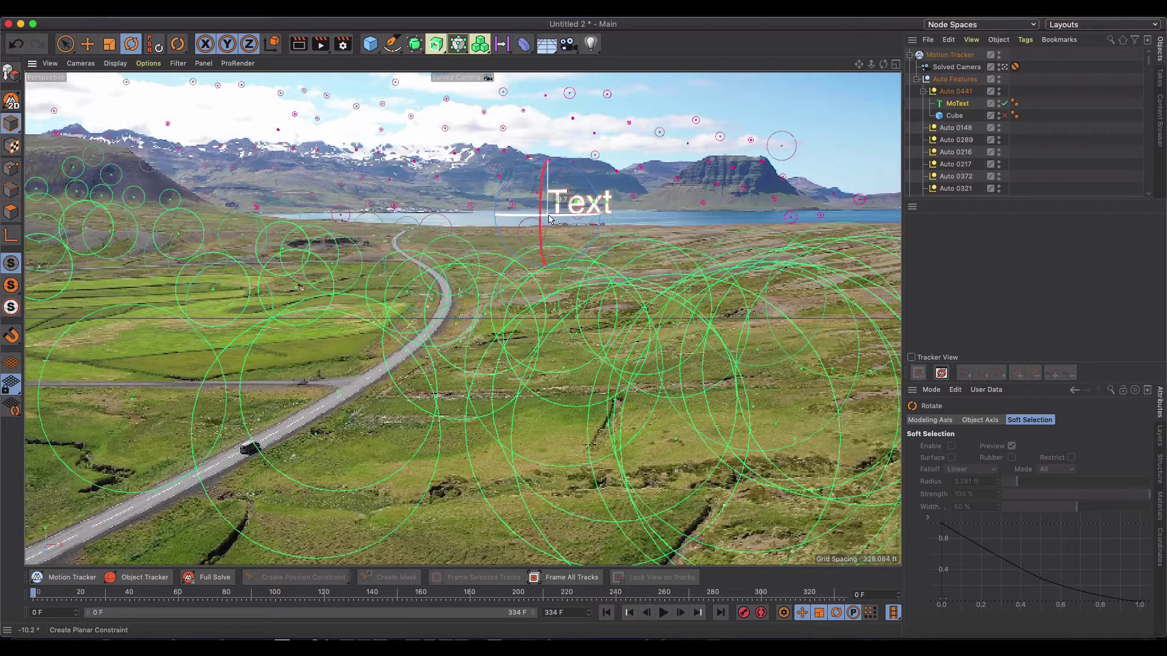
Set the MoText's extrusion depth to .6 and collapse the Auto Features group.
left_click(958, 105)
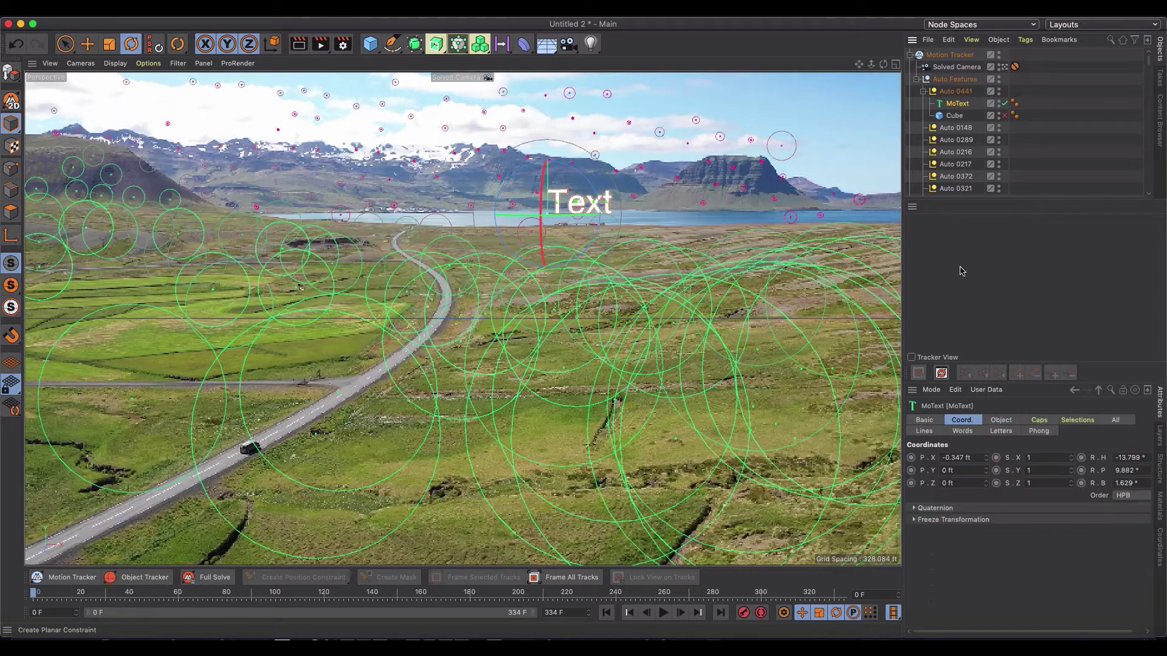
left_click(1001, 421)
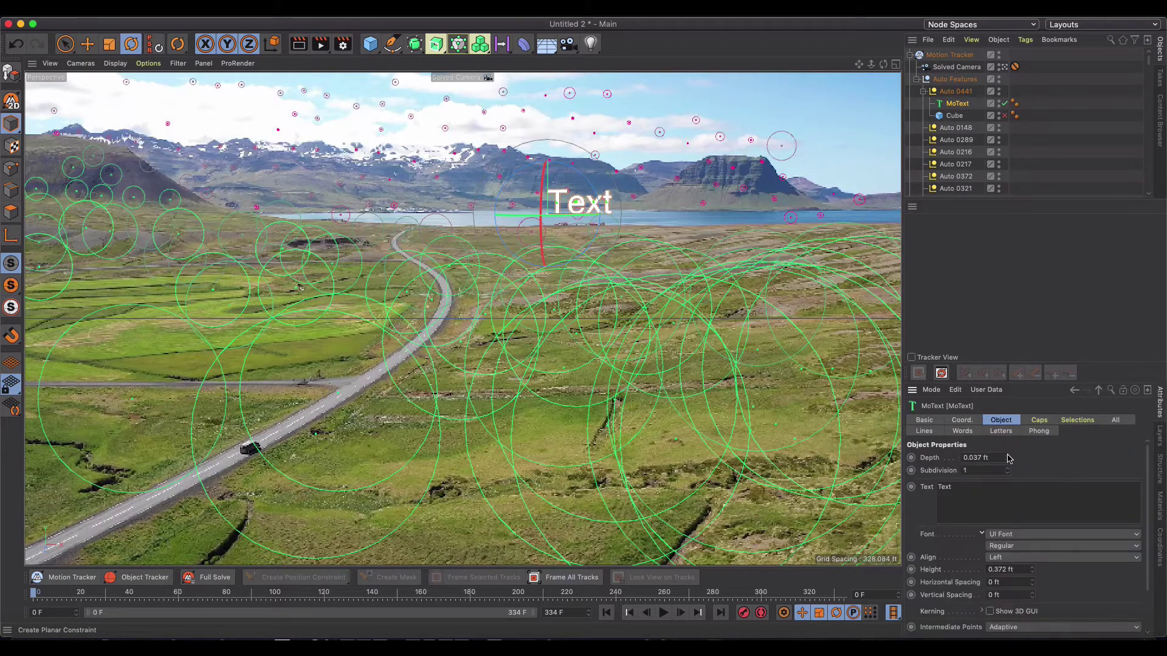
left_click(1007, 456)
left_click_drag(992, 458, 928, 459)
type(".6")
left_click(917, 79)
left_click(950, 121)
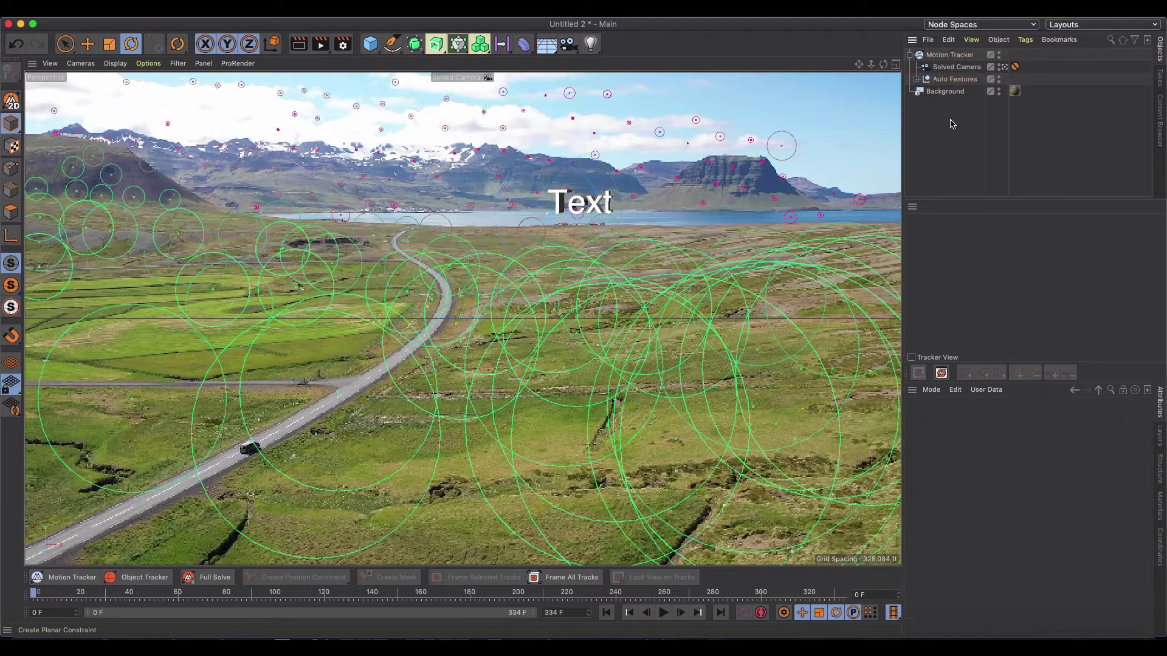
Add a Physical Sky to the scene and give it a Compositing render tag.
left_click_drag(547, 44, 682, 68)
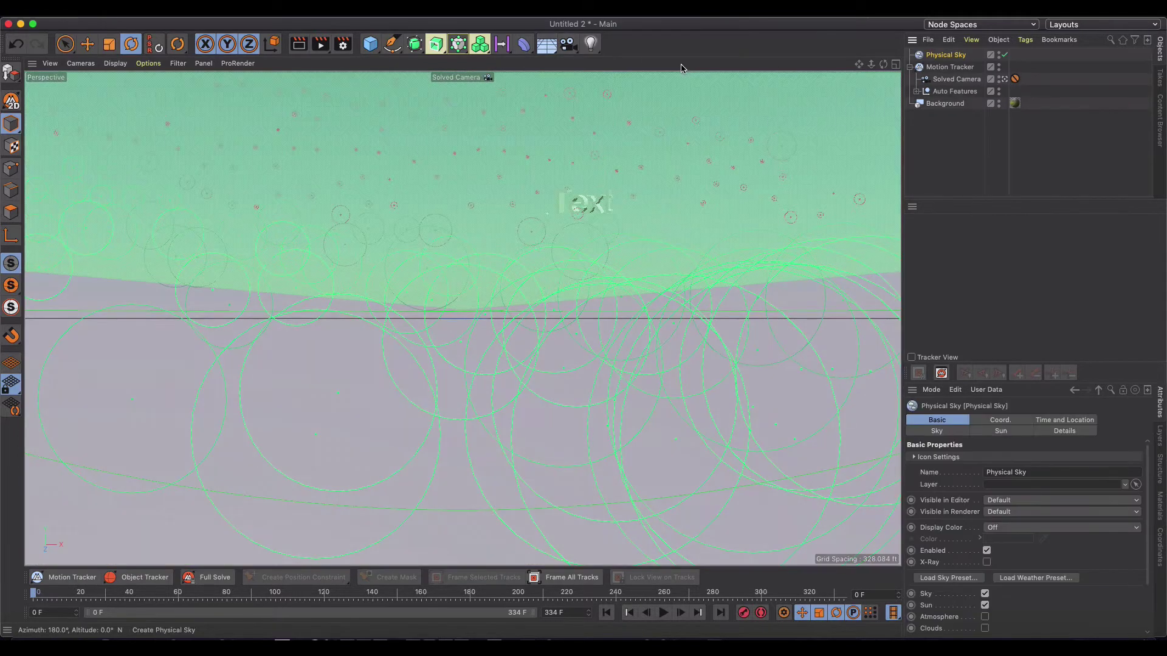
right_click(941, 60)
mouse_move(948, 61)
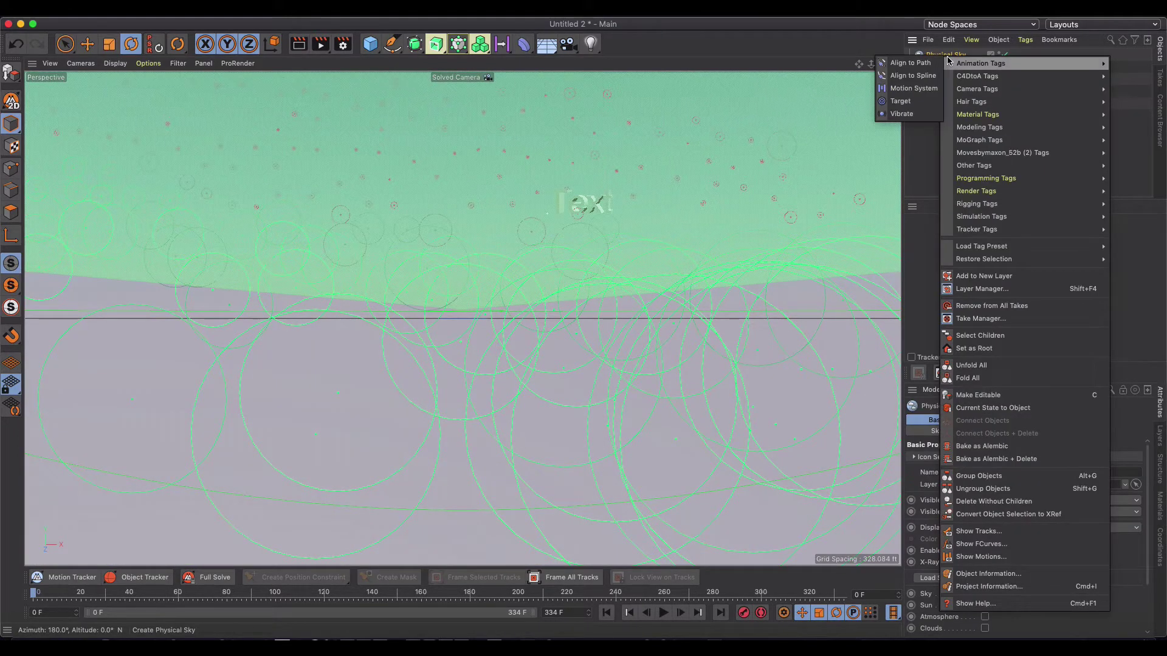
mouse_move(980, 80)
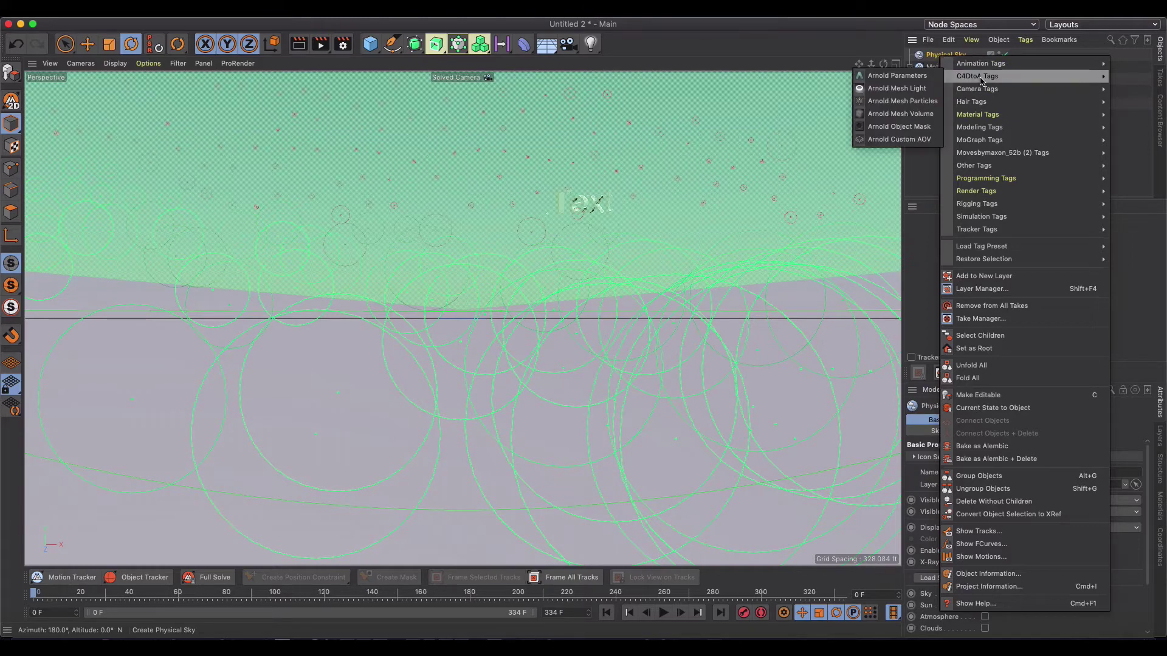
mouse_move(992, 194)
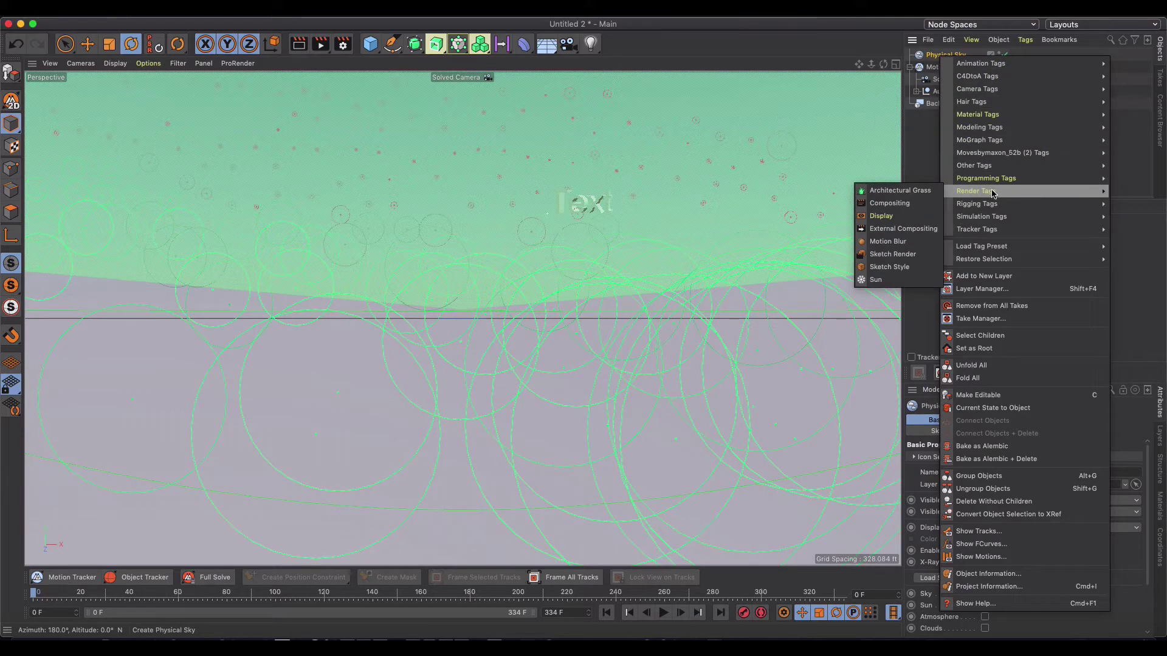
left_click(910, 204)
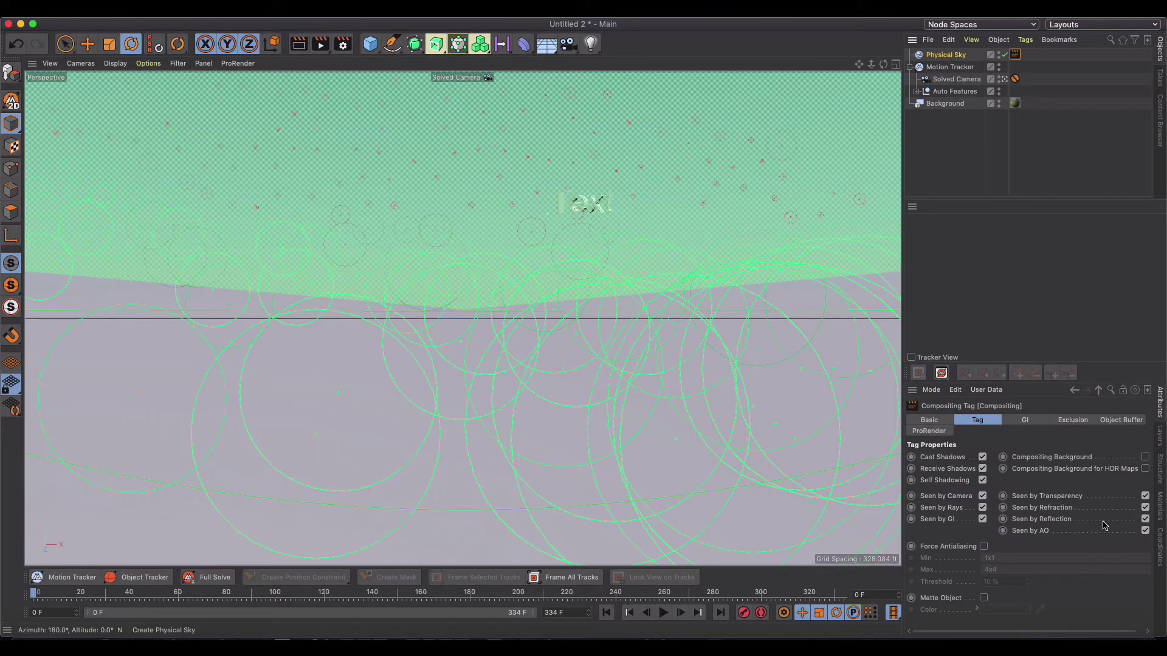
Enable Compositing Background on the sky's Compositing tag and preview-render the view.
left_click(1145, 458)
left_click(298, 43)
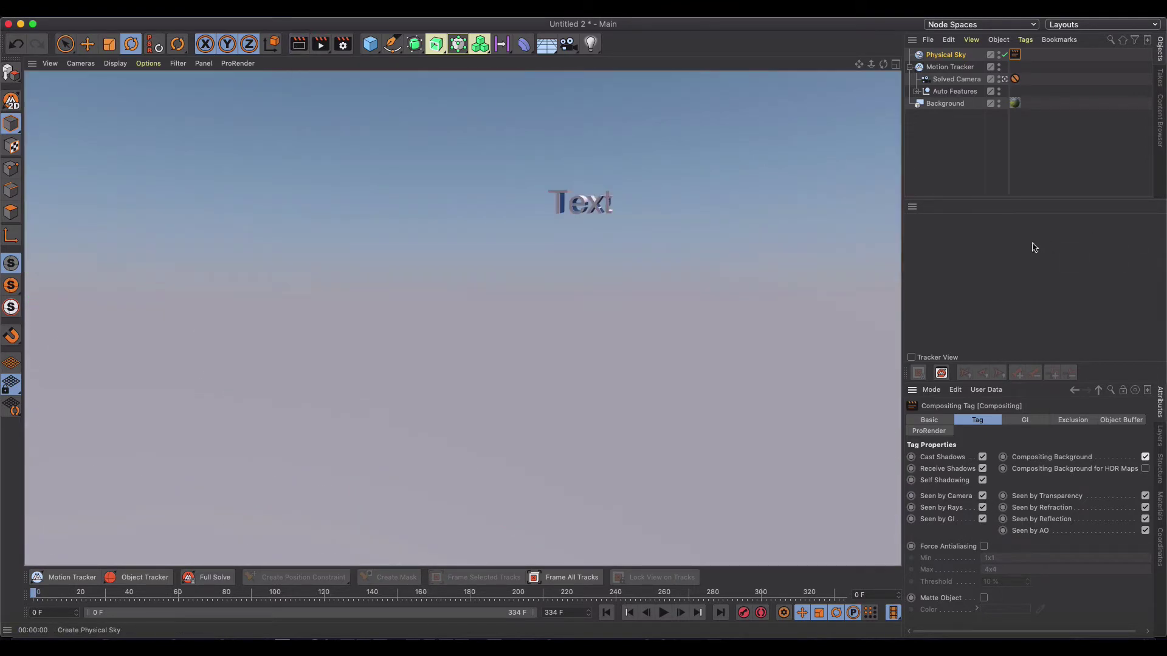
left_click(545, 202)
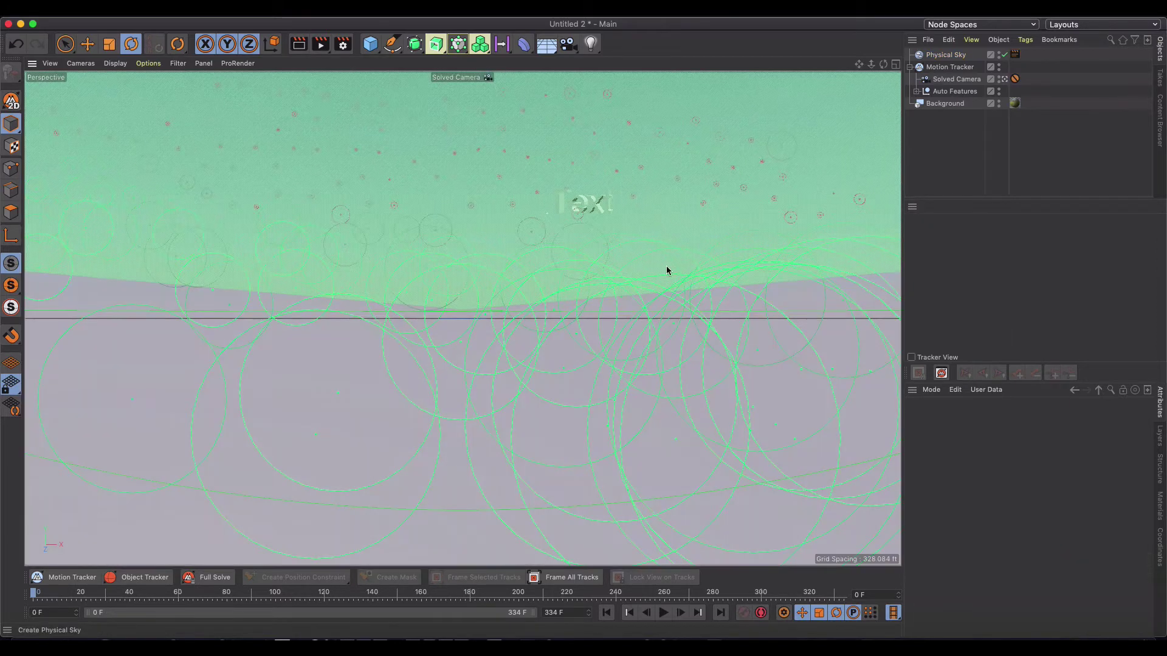
Turn off Seen by Camera on the Physical Sky's Compositing tag and render the view again.
left_click(957, 55)
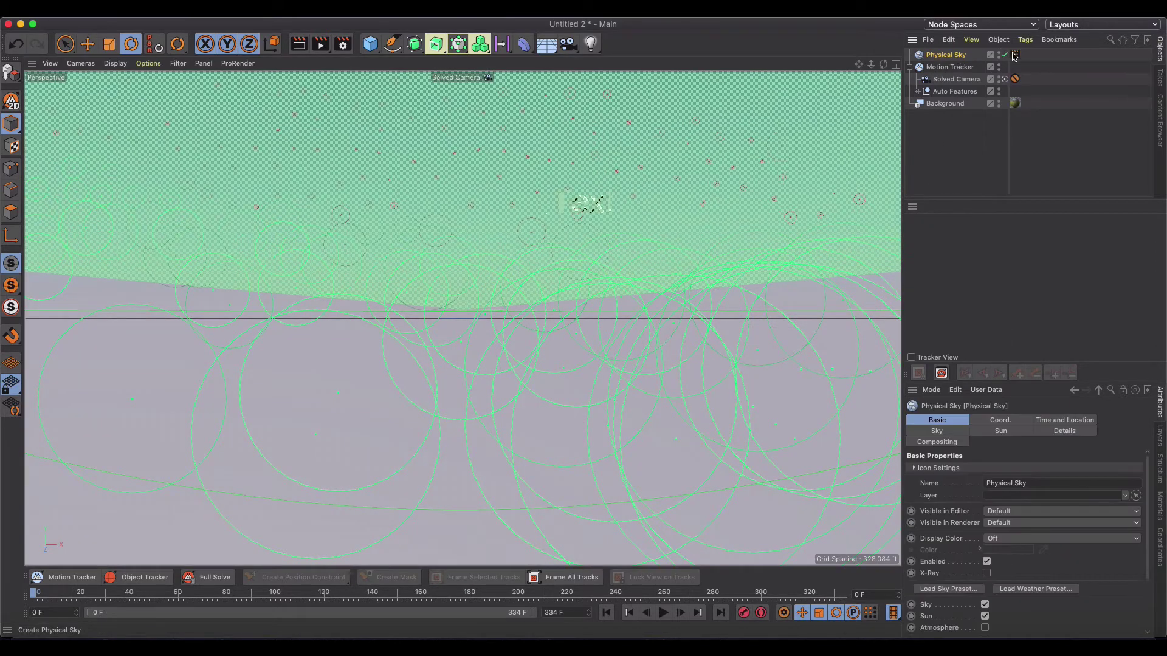
left_click(1015, 54)
left_click(983, 496)
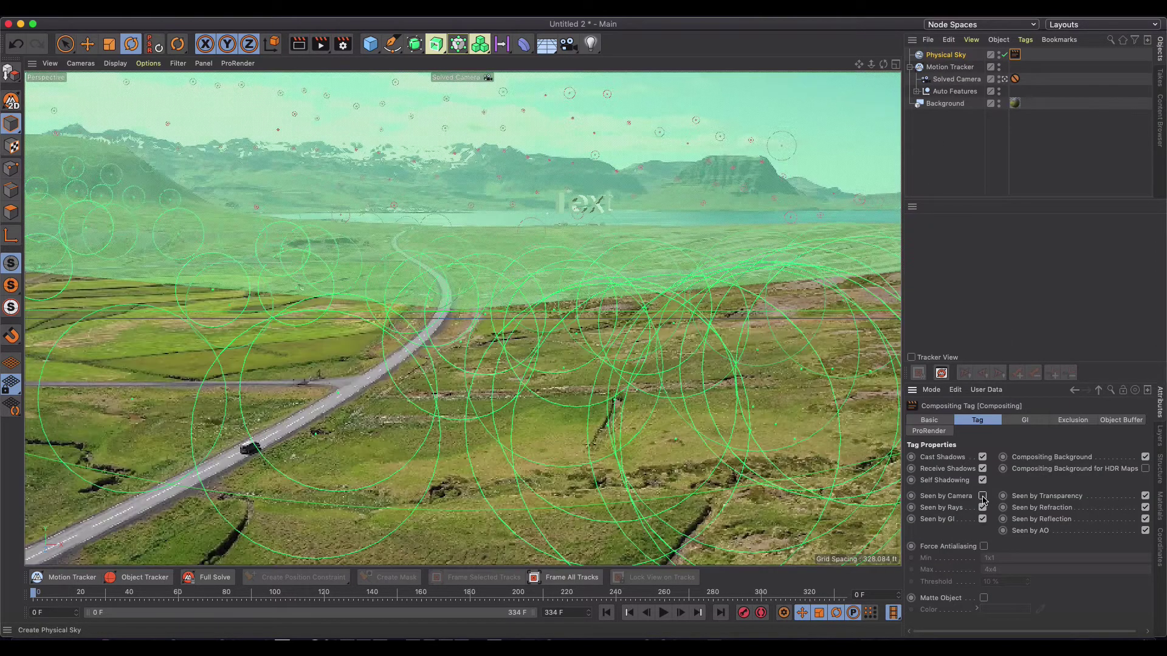
left_click(298, 43)
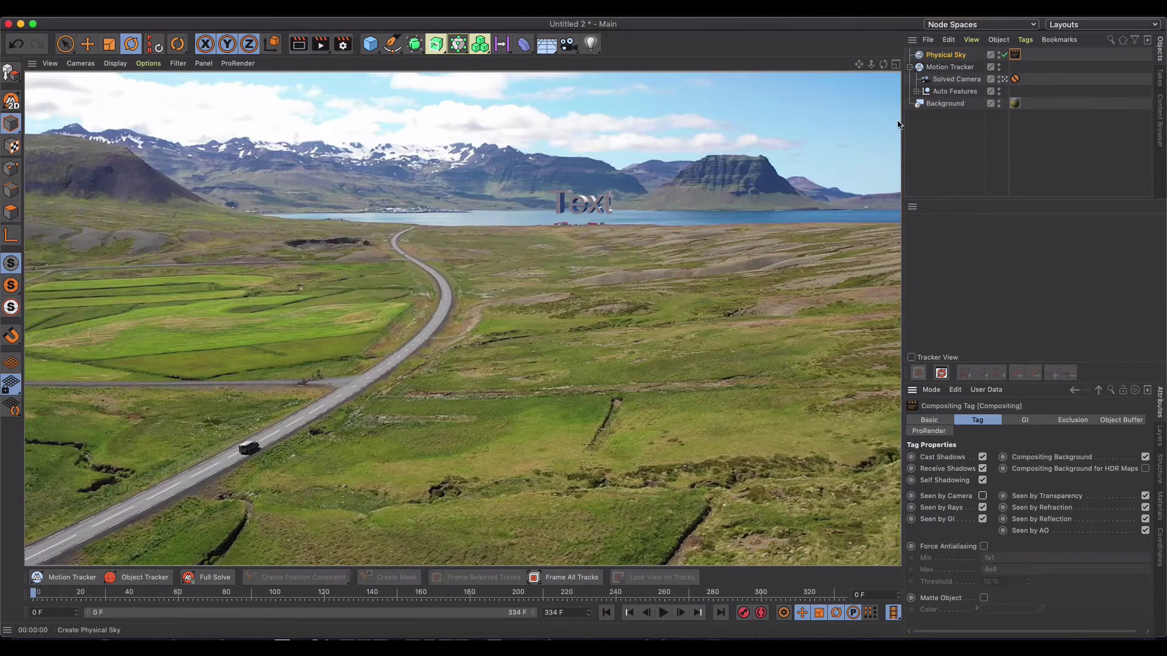
Compare the text's lighting by rendering the view with the Physical Sky disabled and re-enabled.
left_click(1004, 55)
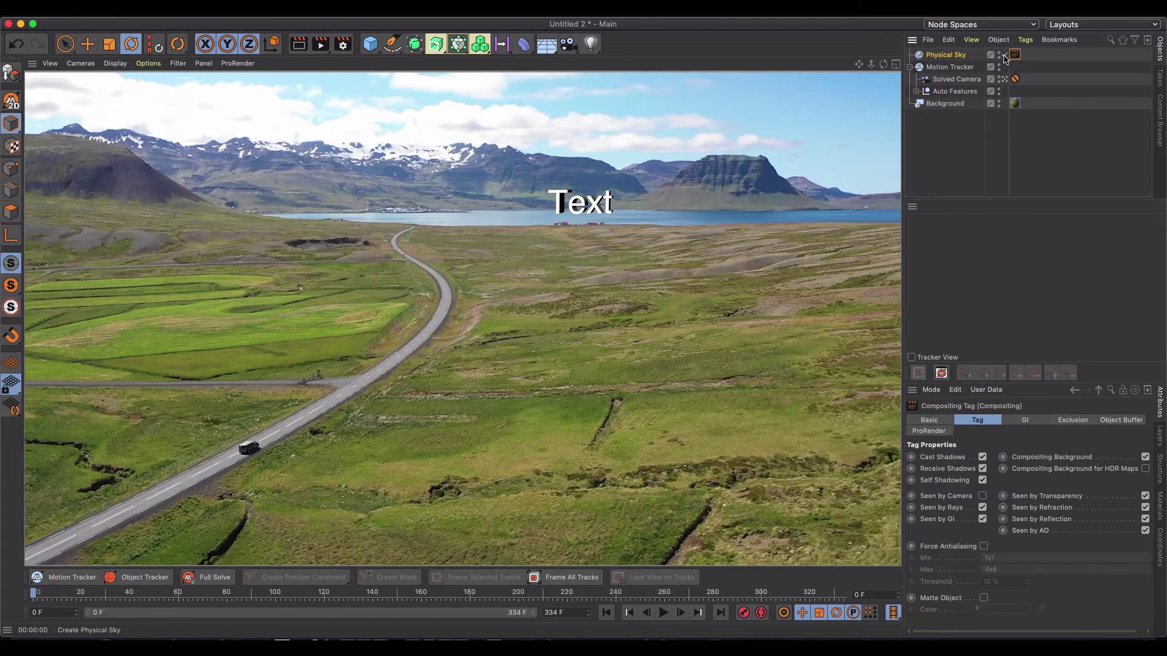
left_click(1004, 55)
left_click(300, 45)
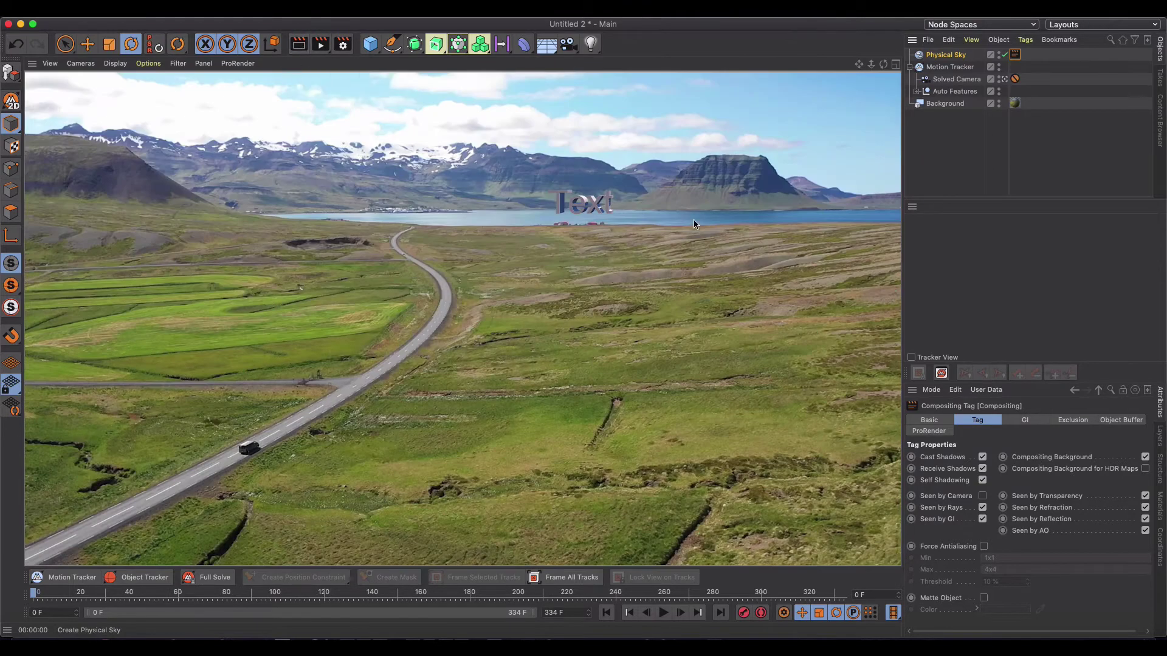
left_click(921, 157)
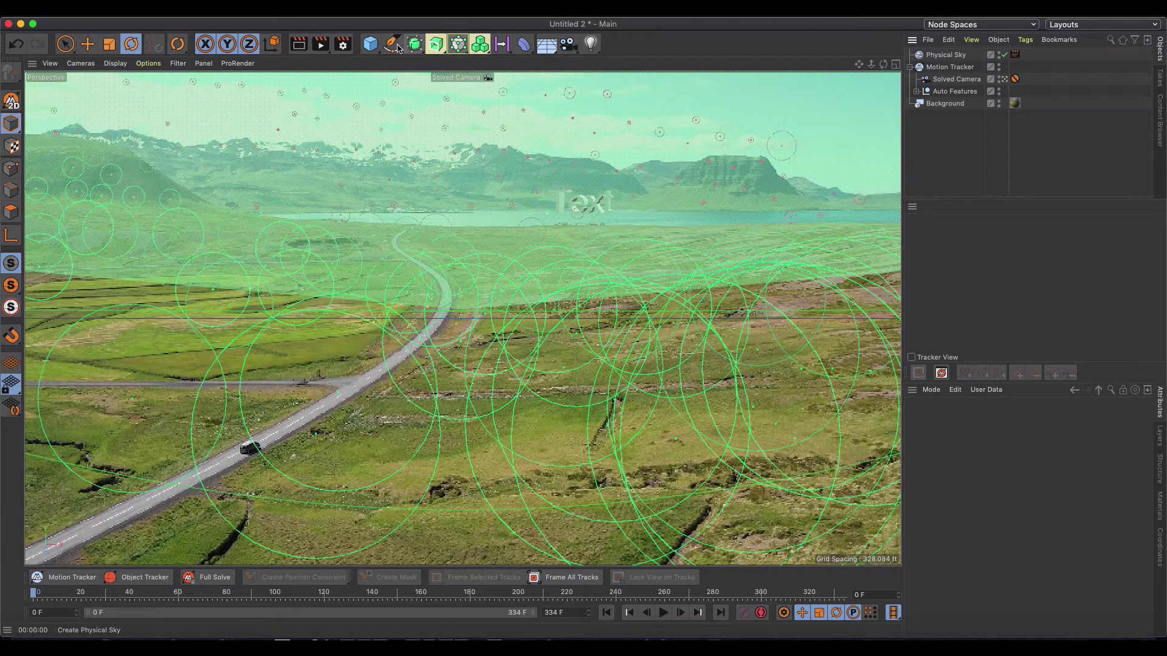
Add a Plane object and nest it under the Auto 0441 tracked feature alongside the text.
left_click(370, 43)
left_click(484, 87)
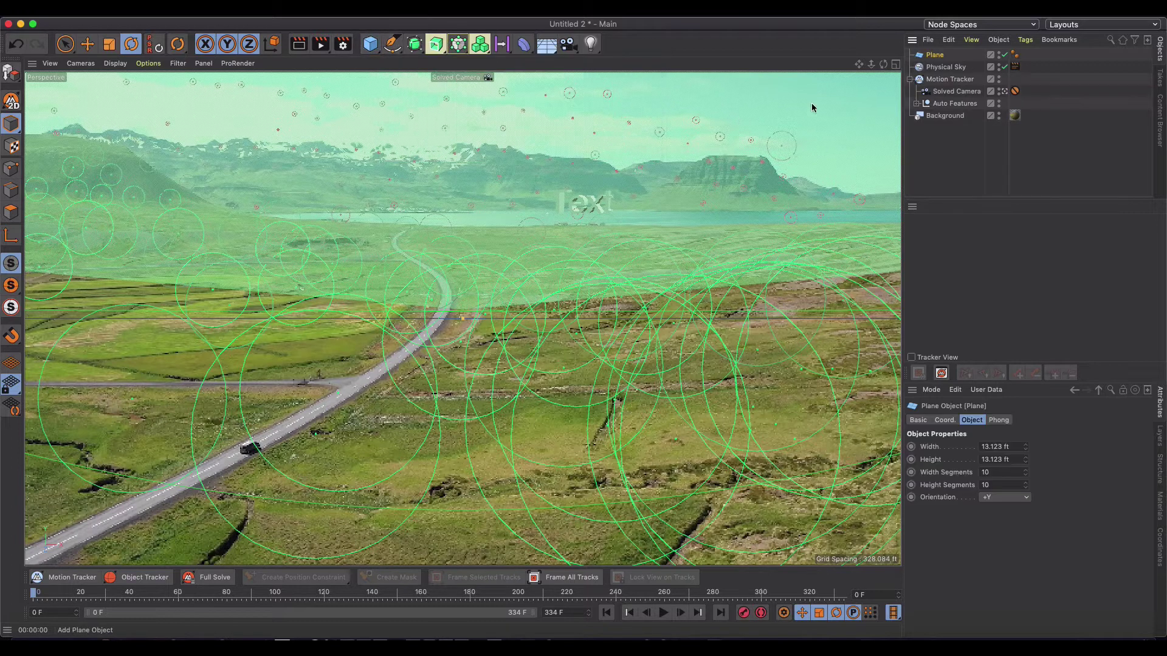
left_click_drag(935, 59, 951, 118)
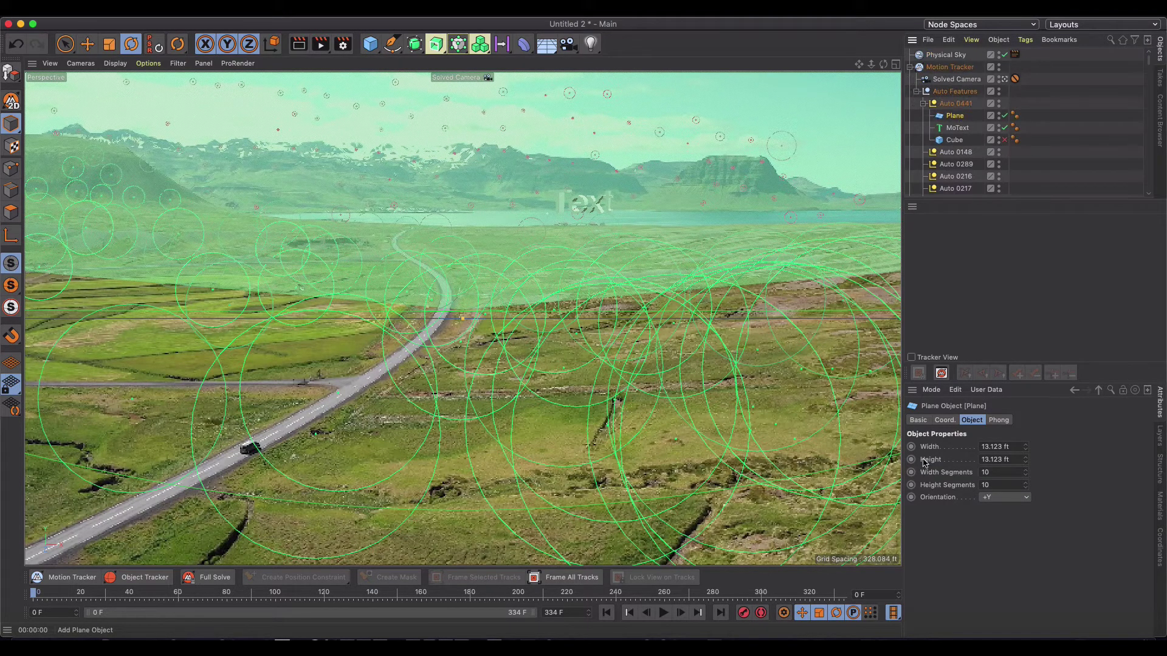
Set the plane's X, Y and Z position to 0 ft so it sits at the tracked point.
left_click(944, 420)
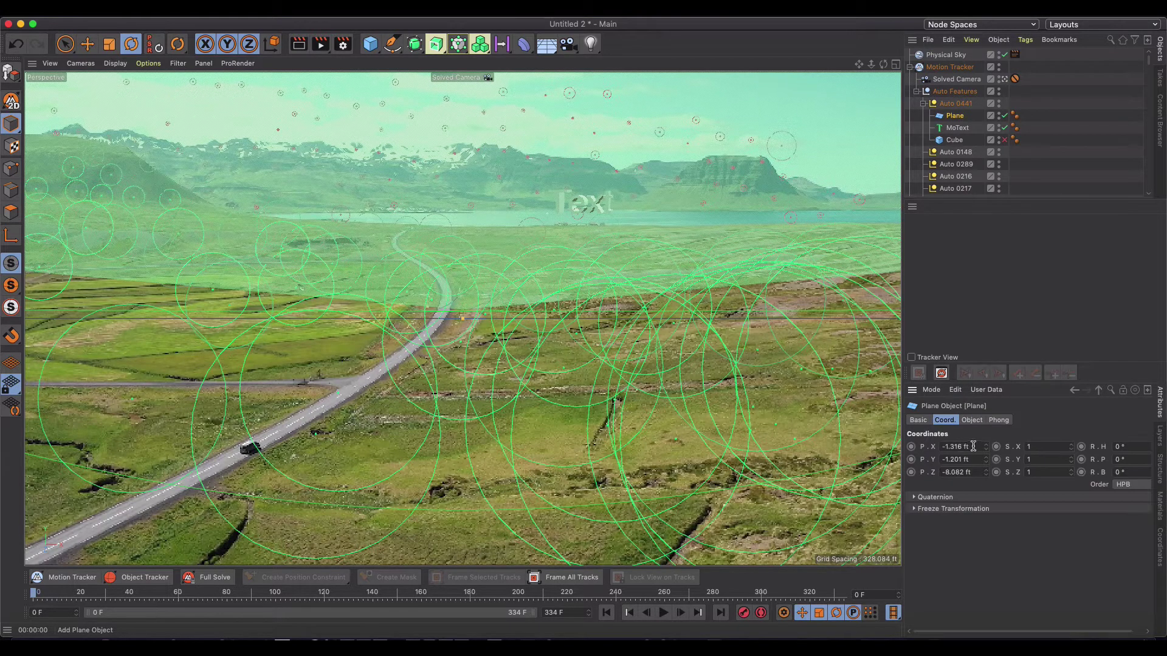
type("0")
key("Tab")
type("0")
key("Tab")
type("0")
key("Return")
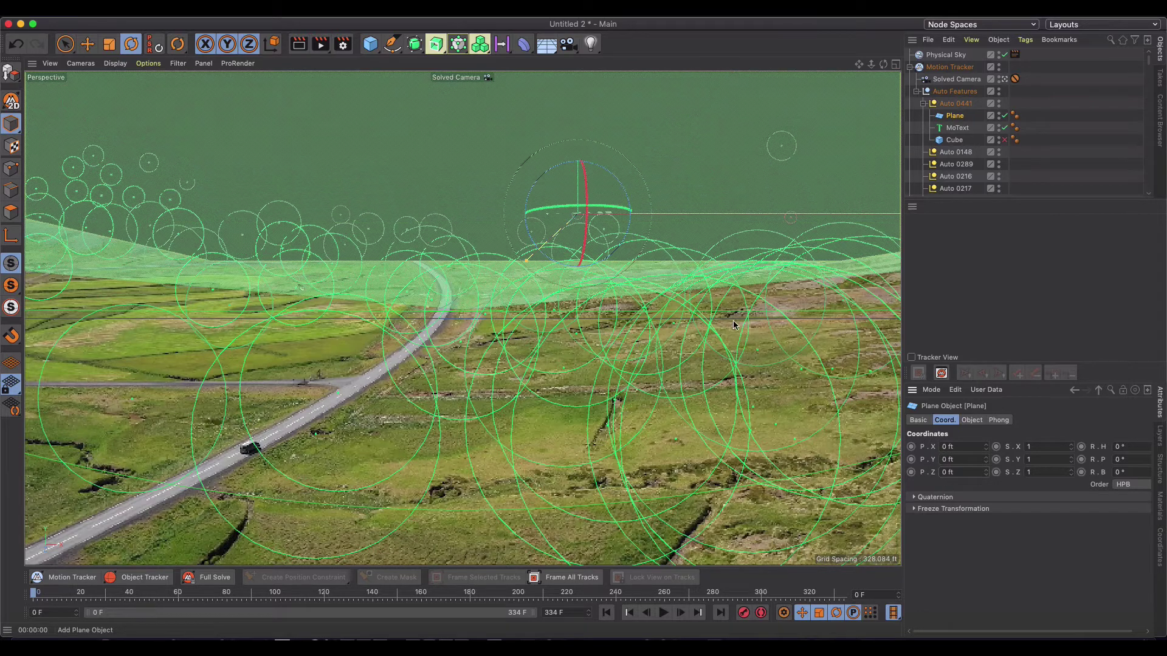
Tilt and resize the plane so it lies along the water beneath the text, and preview-render the view.
left_click_drag(586, 188, 554, 206)
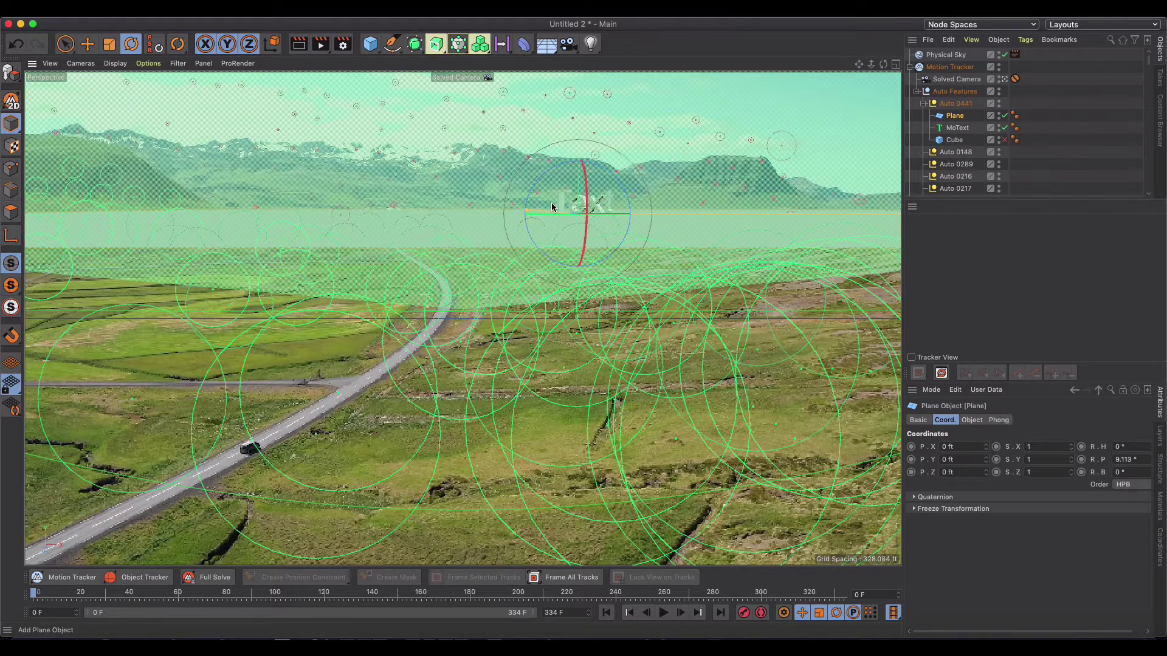
key("e")
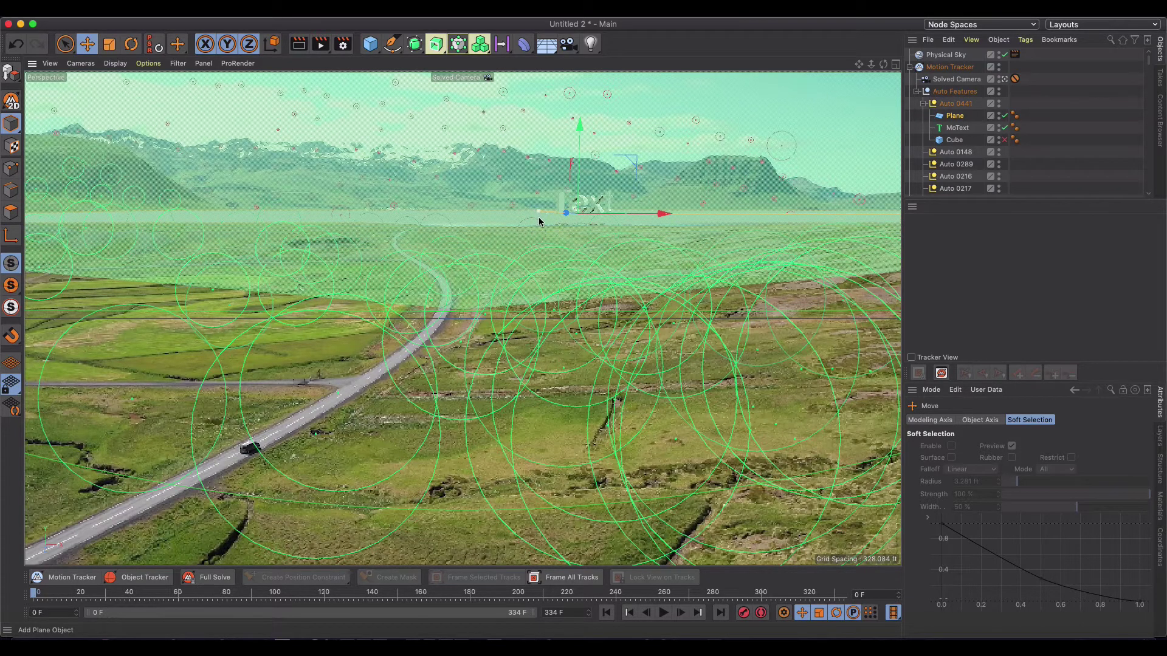
left_click(1005, 80)
left_click_drag(699, 274, 871, 237)
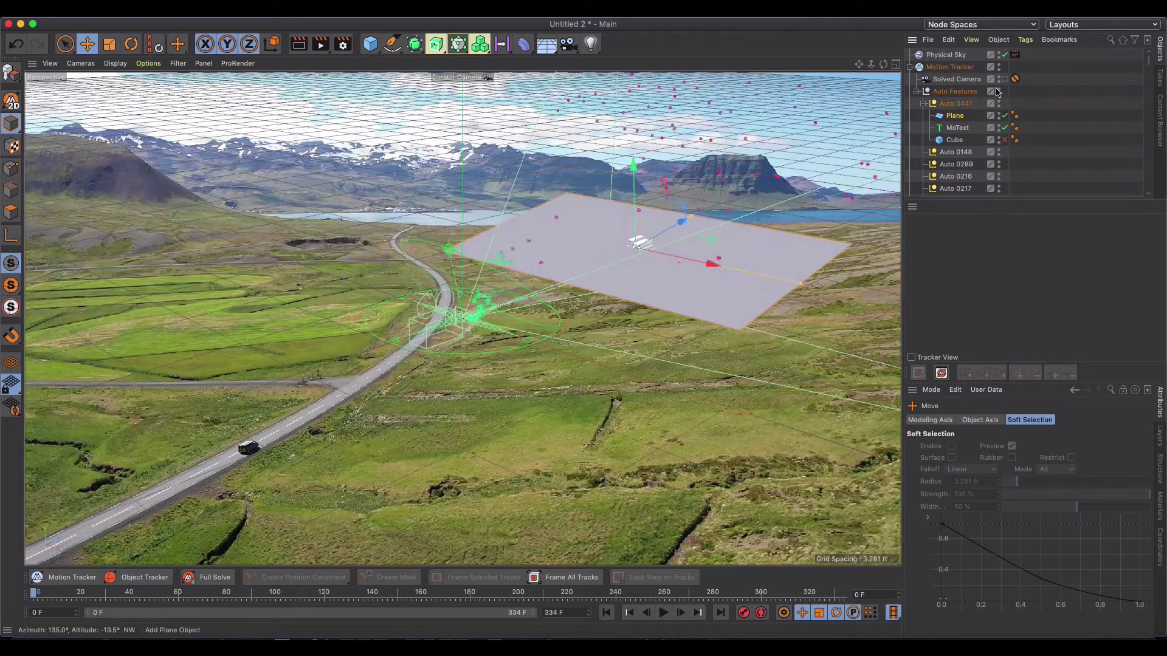
left_click_drag(798, 287, 712, 265)
left_click(1006, 80)
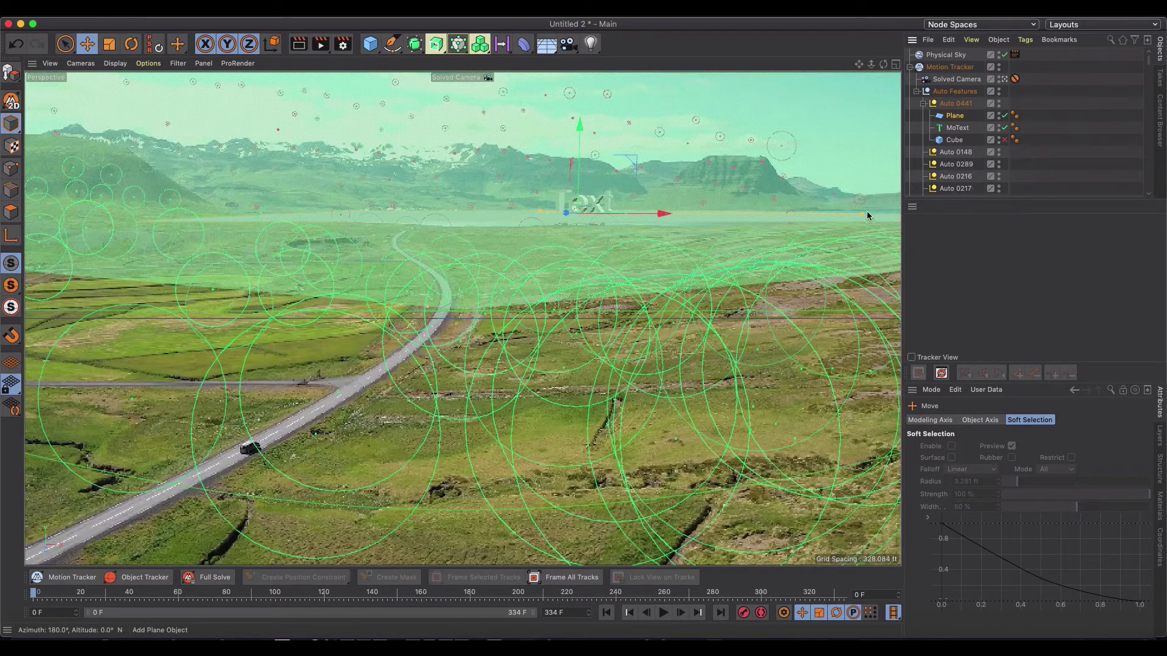
left_click_drag(864, 217, 774, 219)
left_click(294, 46)
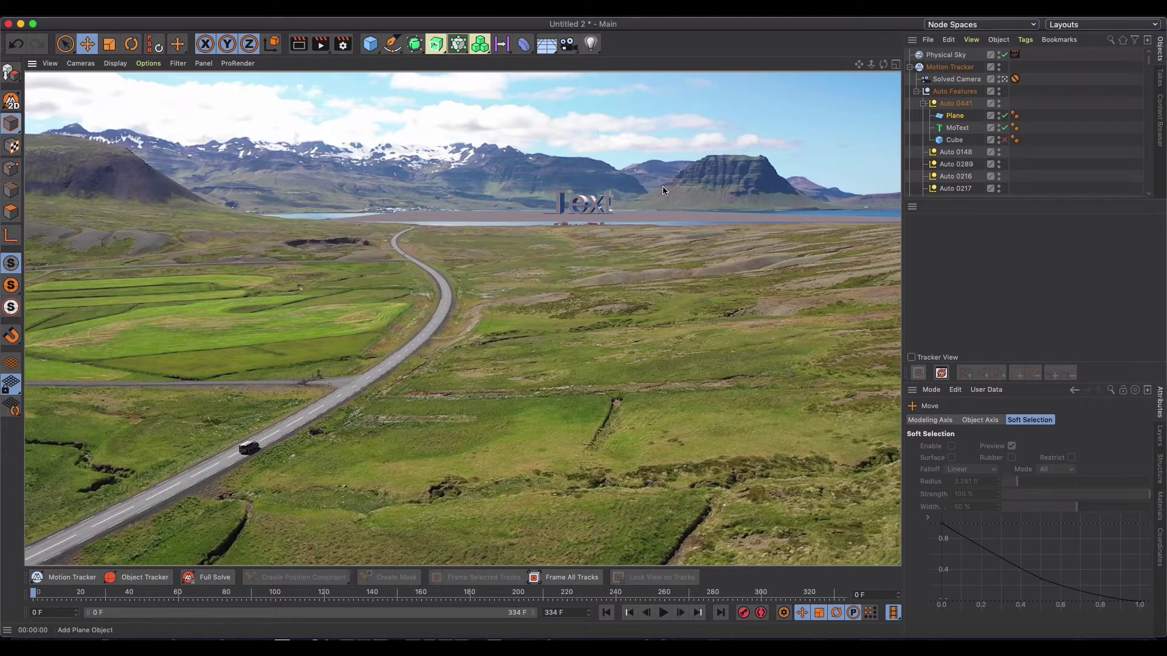
Test the Physical Sky's lighting at 10:32, 14:07 and 16:03 with preview renders, and set the time to 16:55.
left_click(952, 55)
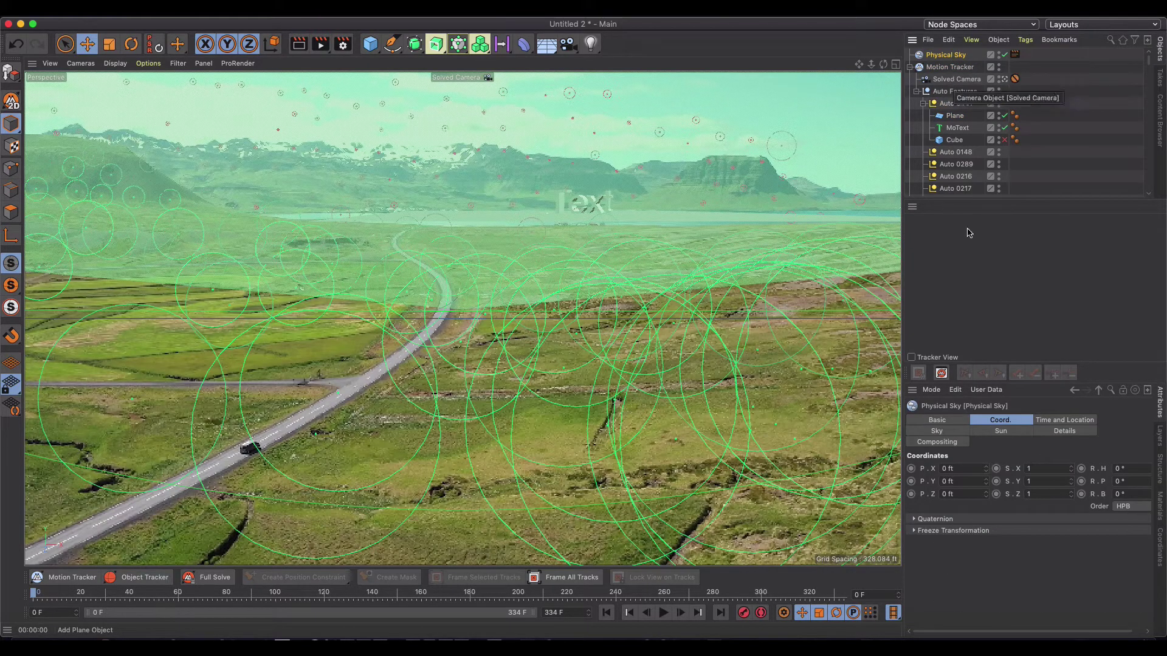
left_click(1049, 421)
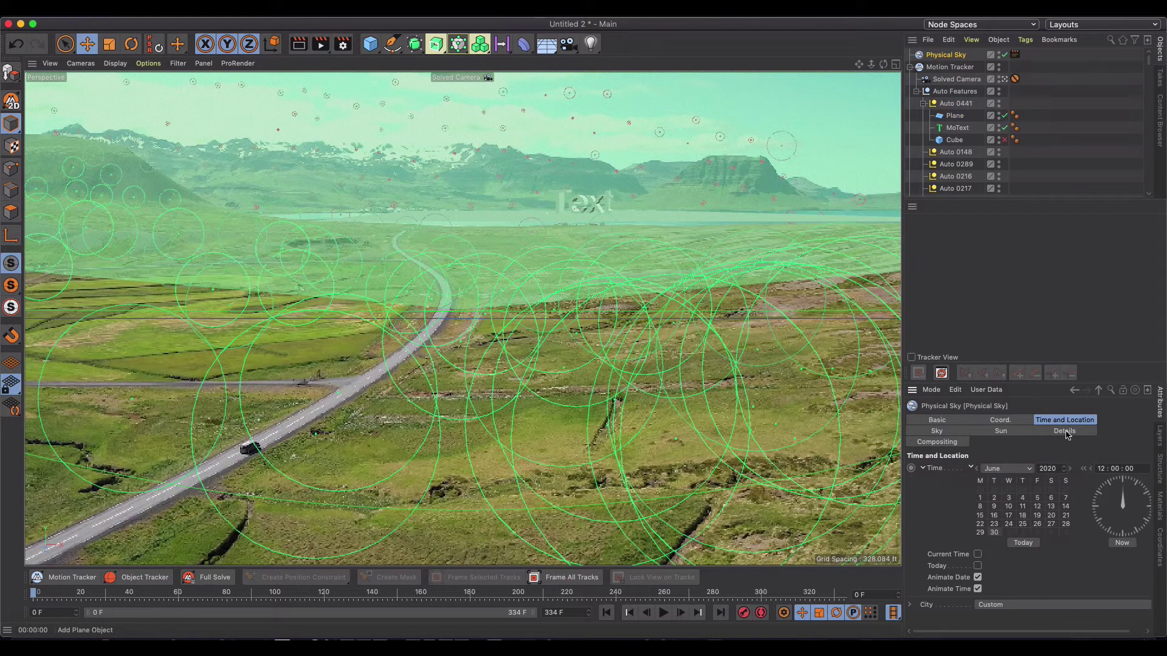
left_click_drag(1122, 494, 1094, 475)
left_click(304, 46)
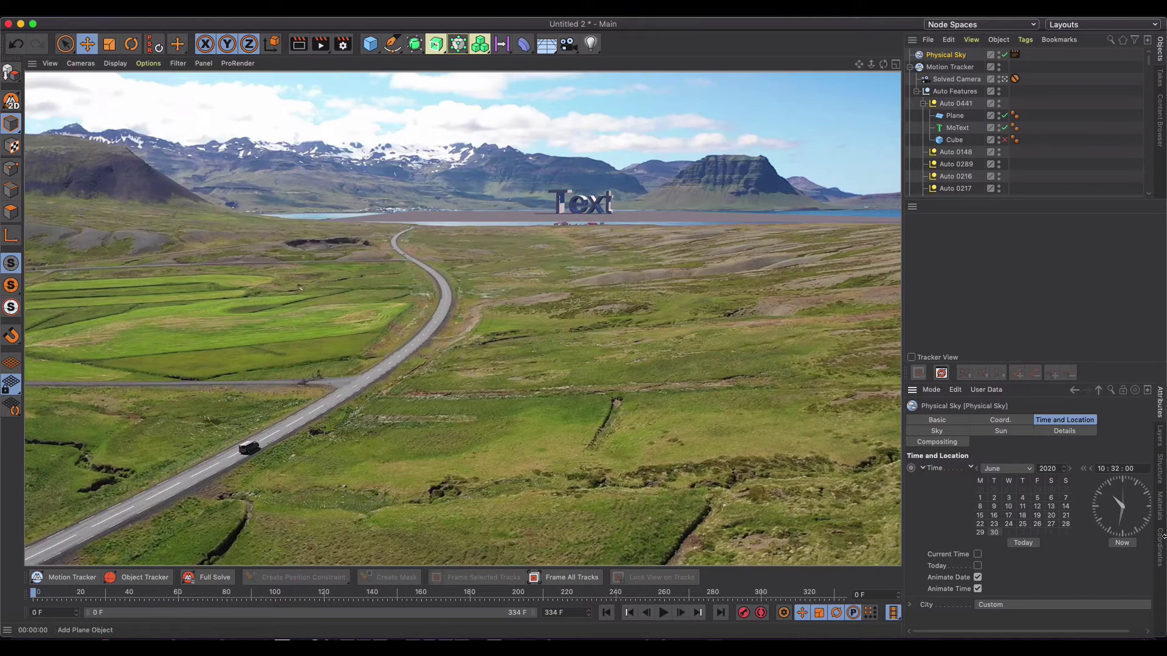
mouse_move(1128, 518)
left_mouse_down()
mouse_move(1120, 506)
mouse_move(1130, 501)
left_mouse_up()
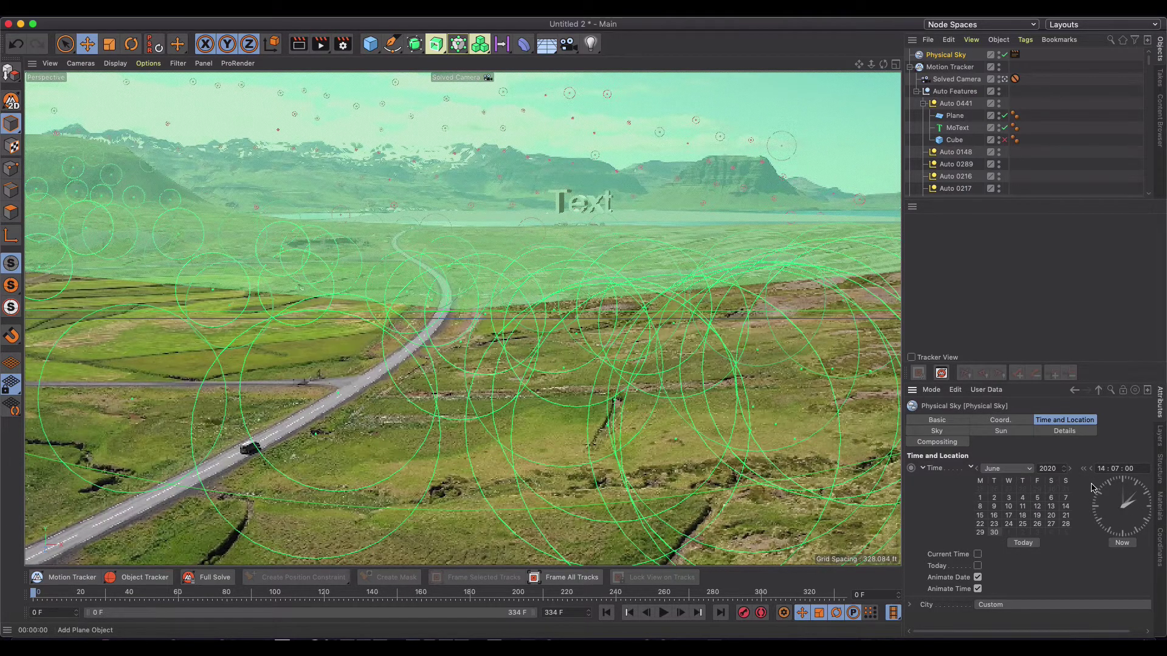
left_click(298, 45)
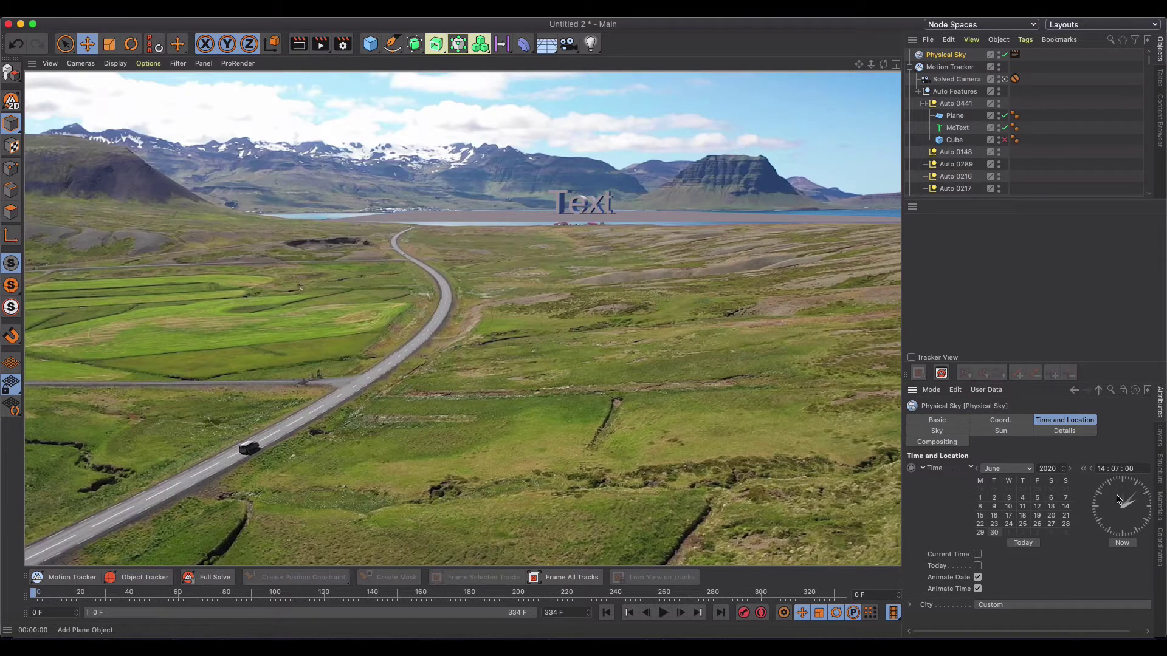
left_click_drag(1131, 499, 1136, 513)
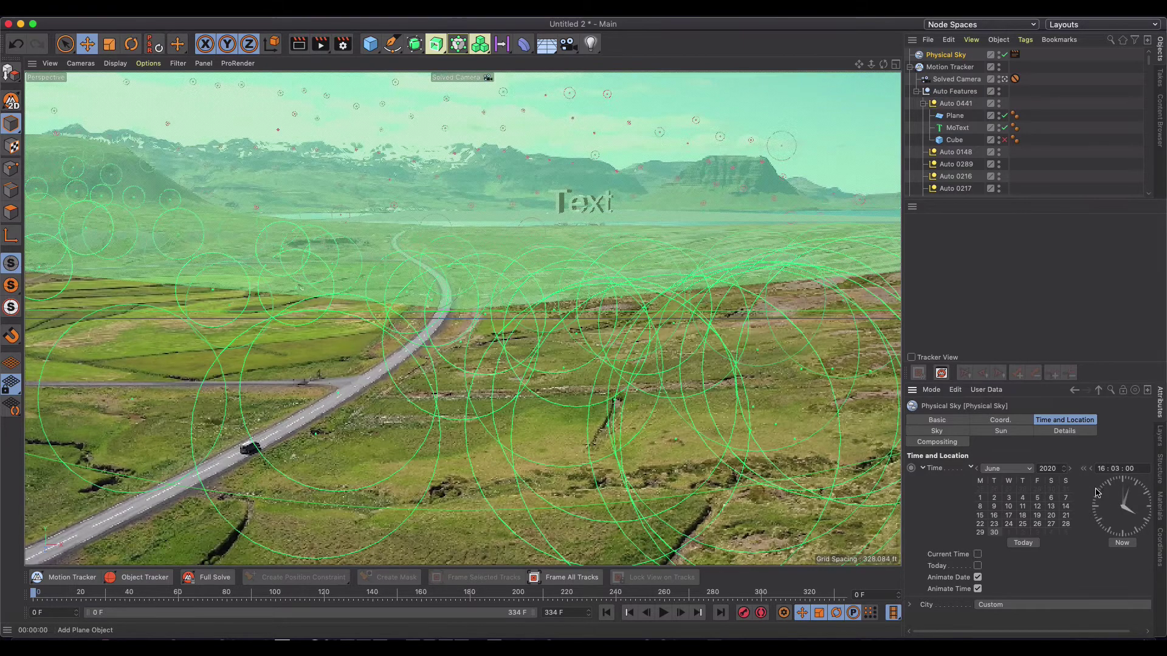
left_click(299, 45)
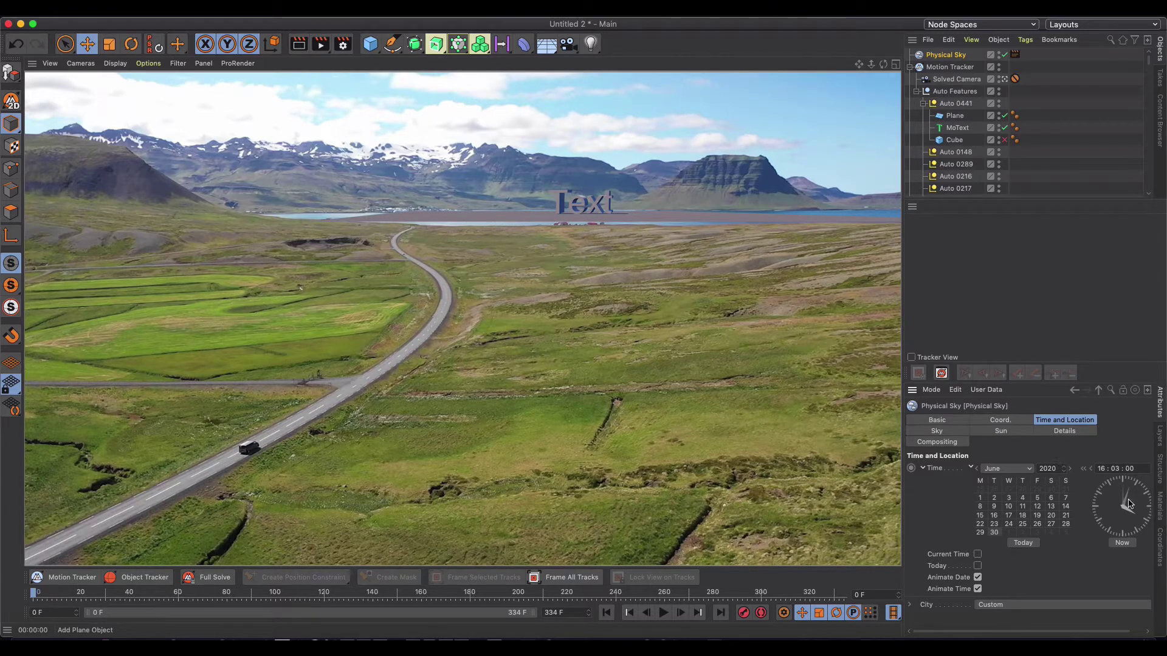
left_click_drag(1134, 511, 1094, 483)
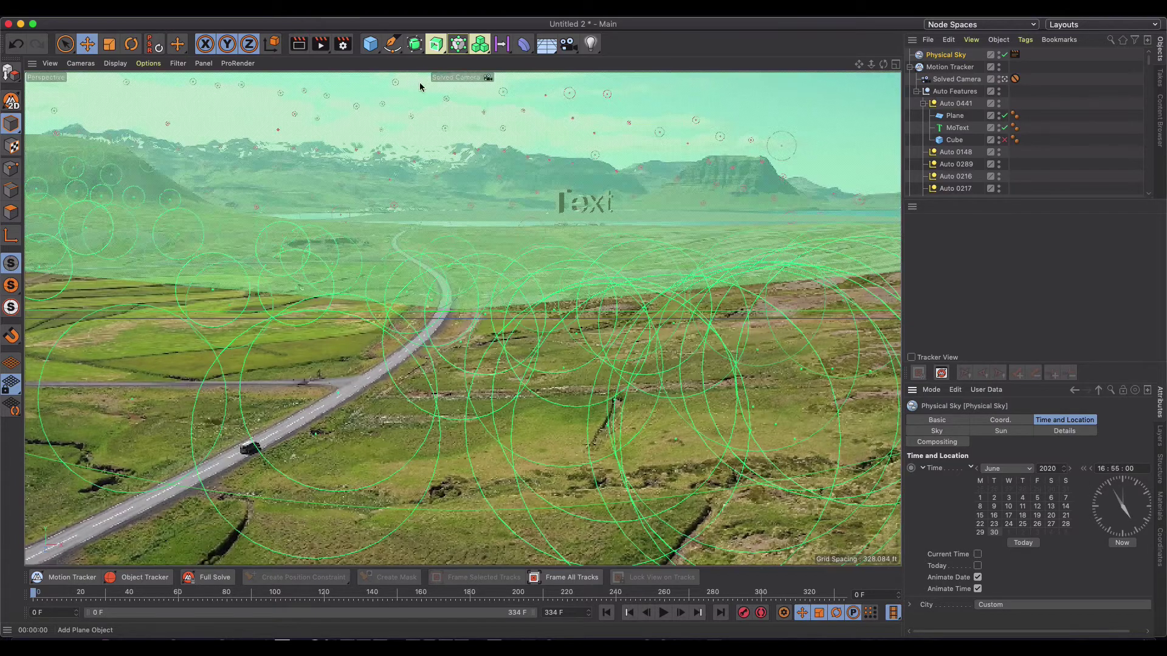
left_click(298, 44)
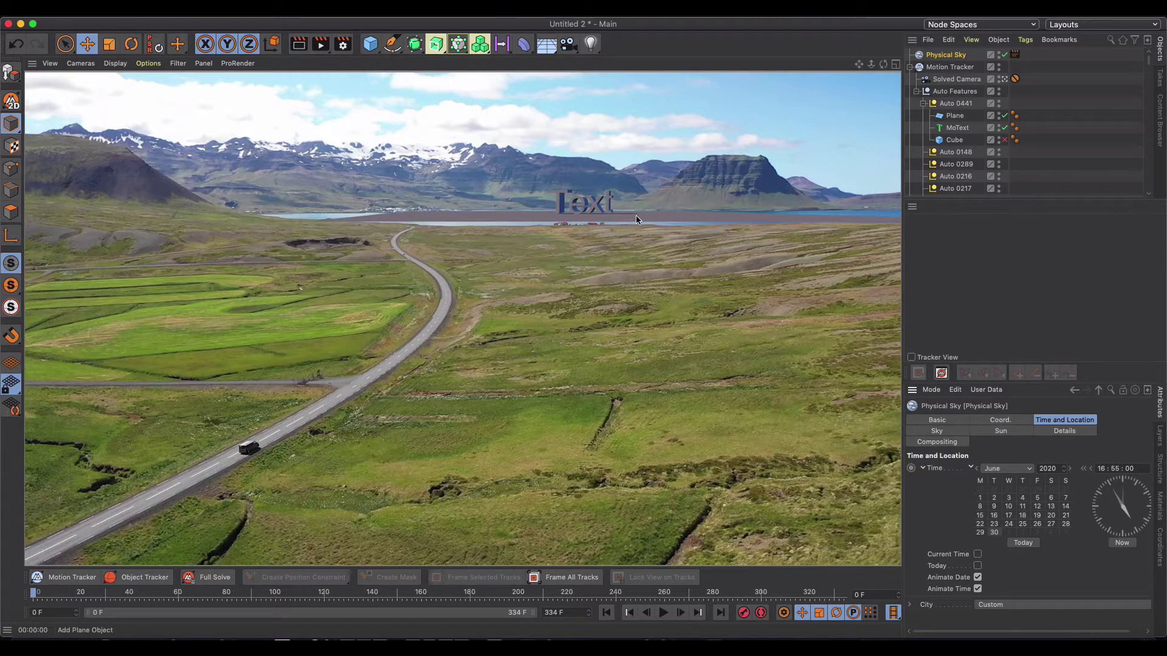
Inspect the lighting on the text and plane close up outside the solved camera, rendering there and again through the solved camera.
left_click(1004, 80)
scroll(655, 249, "up", 10)
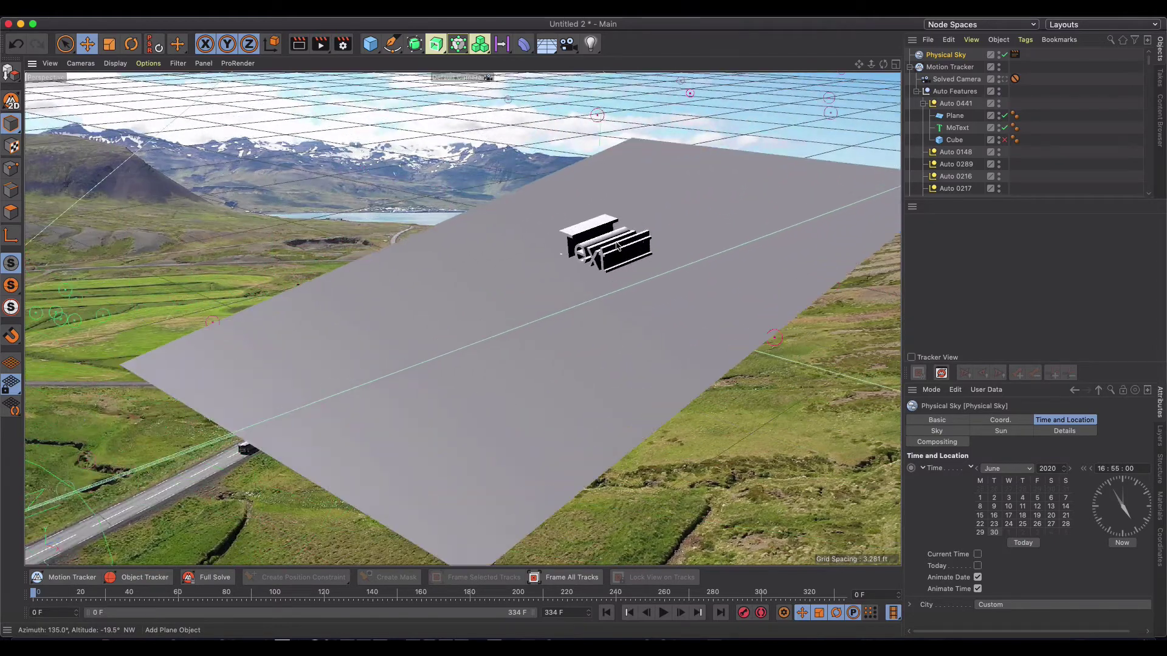
scroll(617, 246, "up", 5)
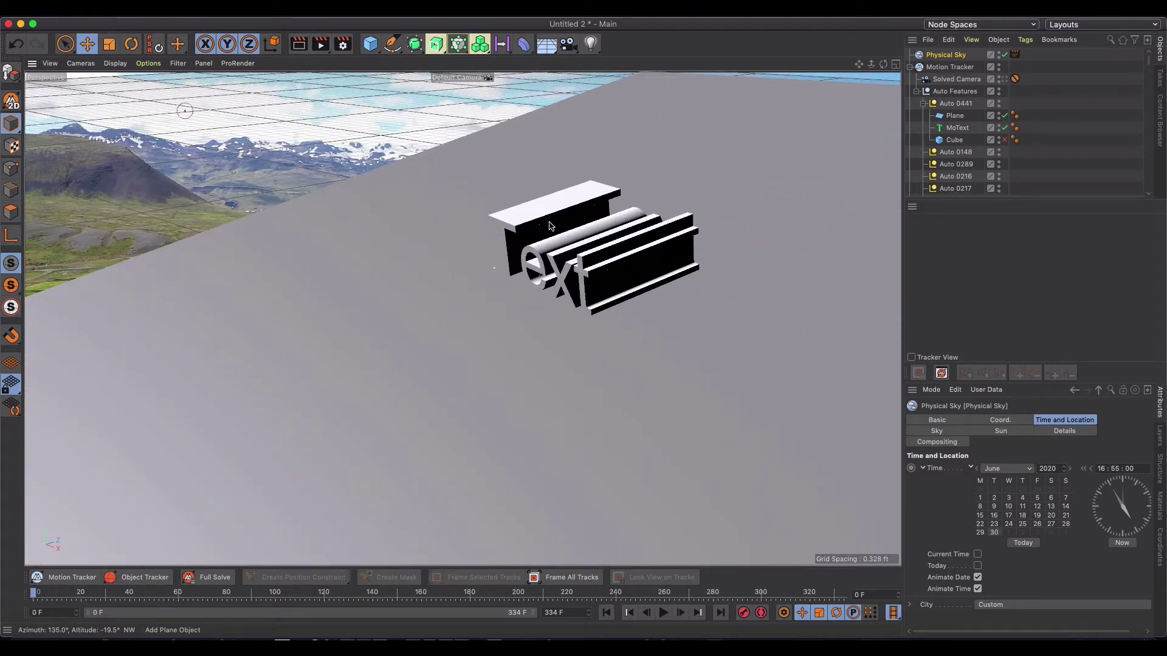
left_click(297, 45)
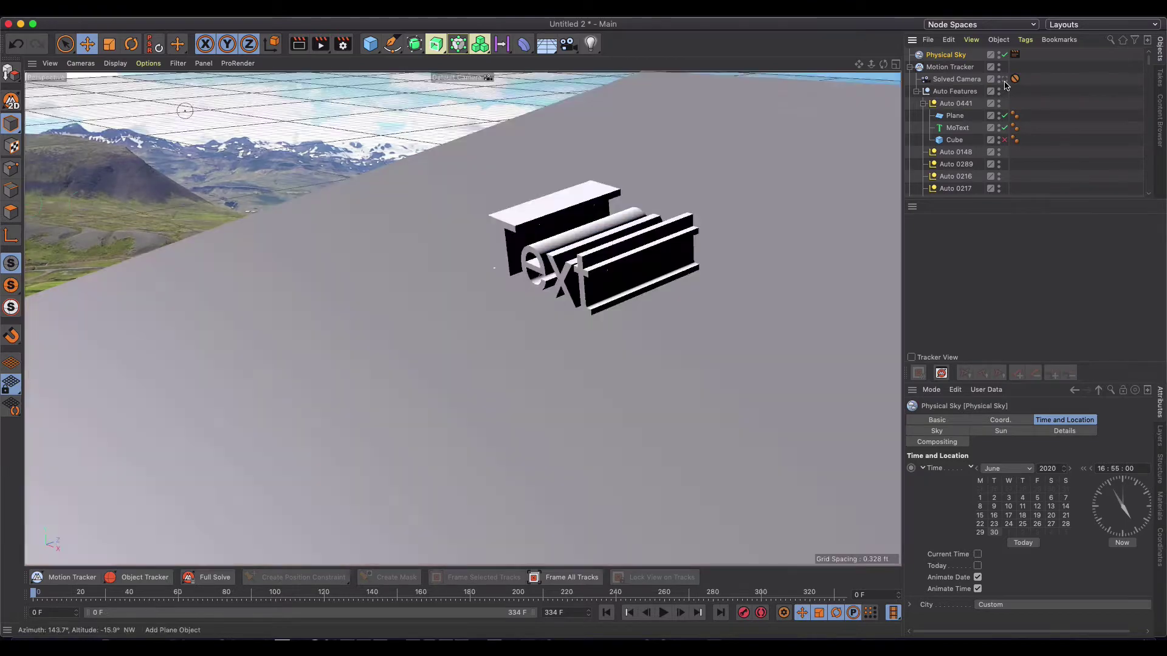
left_click(1003, 81)
left_click(300, 45)
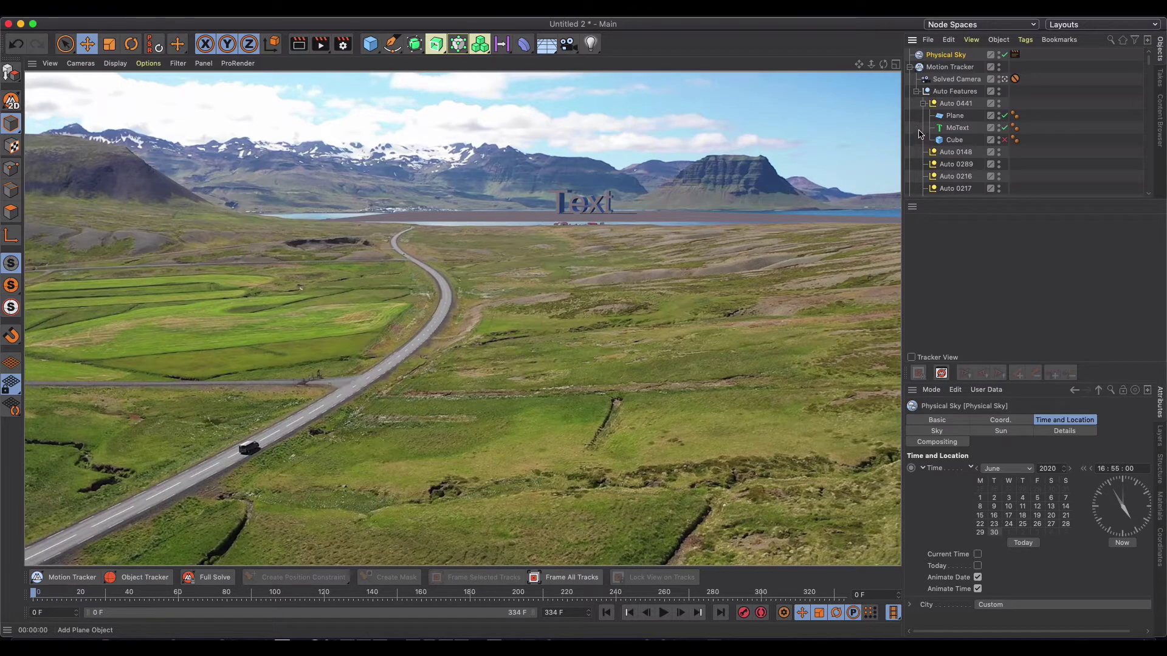
Add a Spot Light and nest it under the Auto 0441 tracked feature.
left_click(942, 58)
left_click(546, 43)
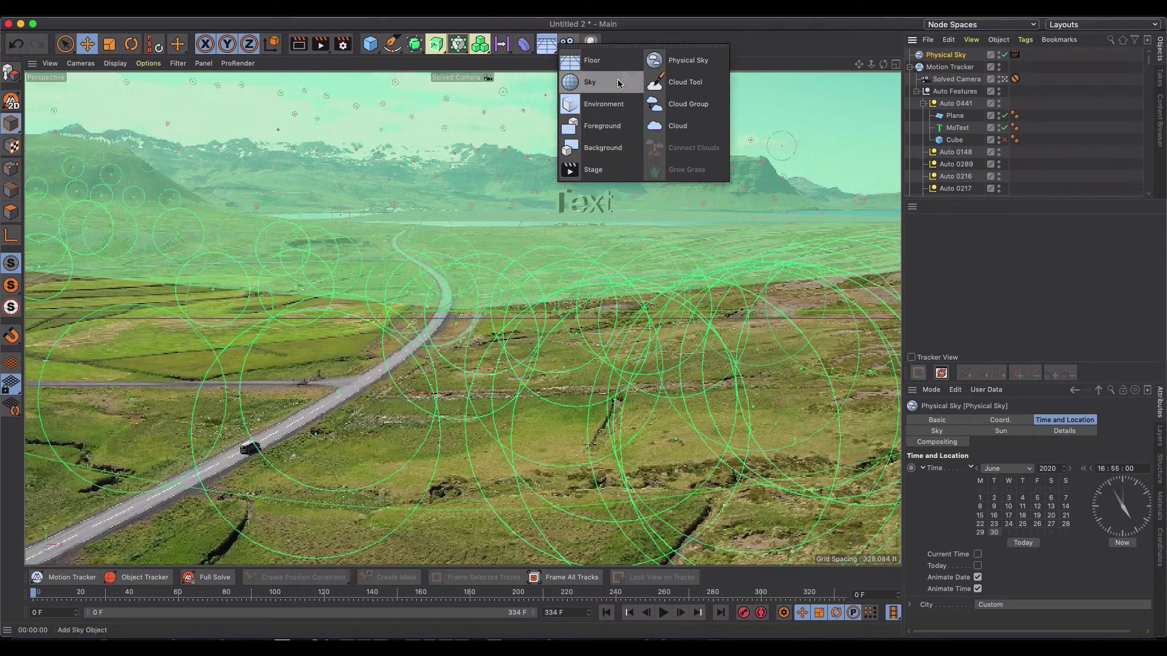
left_click(591, 44)
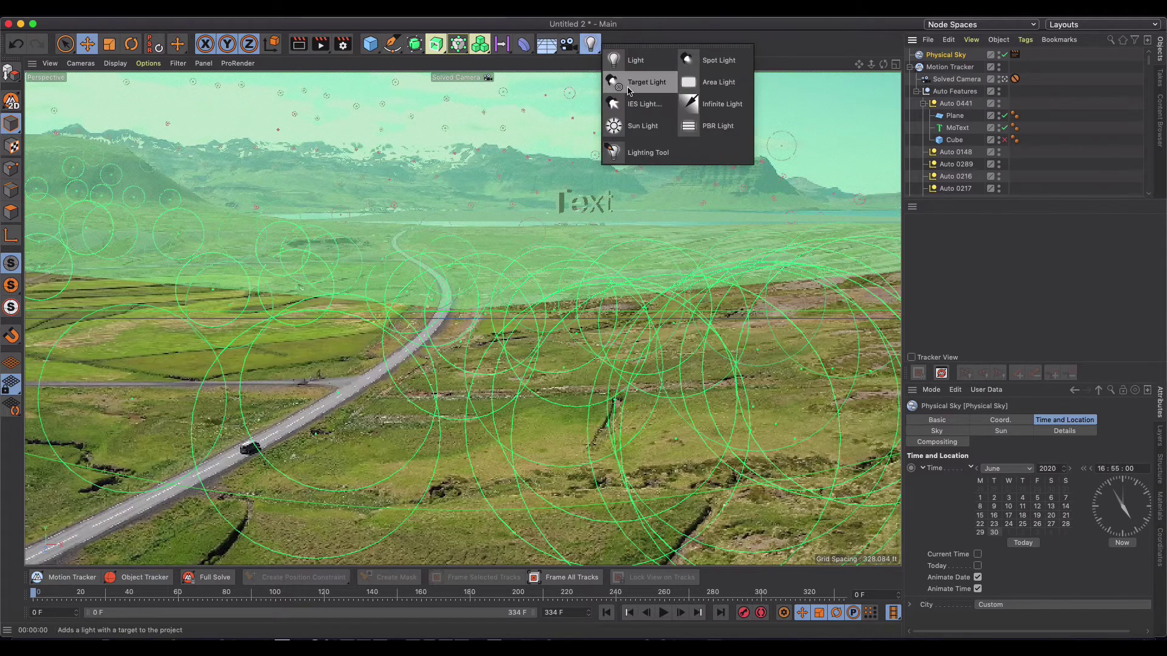
left_click(699, 68)
left_click_drag(936, 58, 961, 119)
Set the spot light's X, Y and Z position to 0 ft and disable the Physical Sky.
left_click(970, 420)
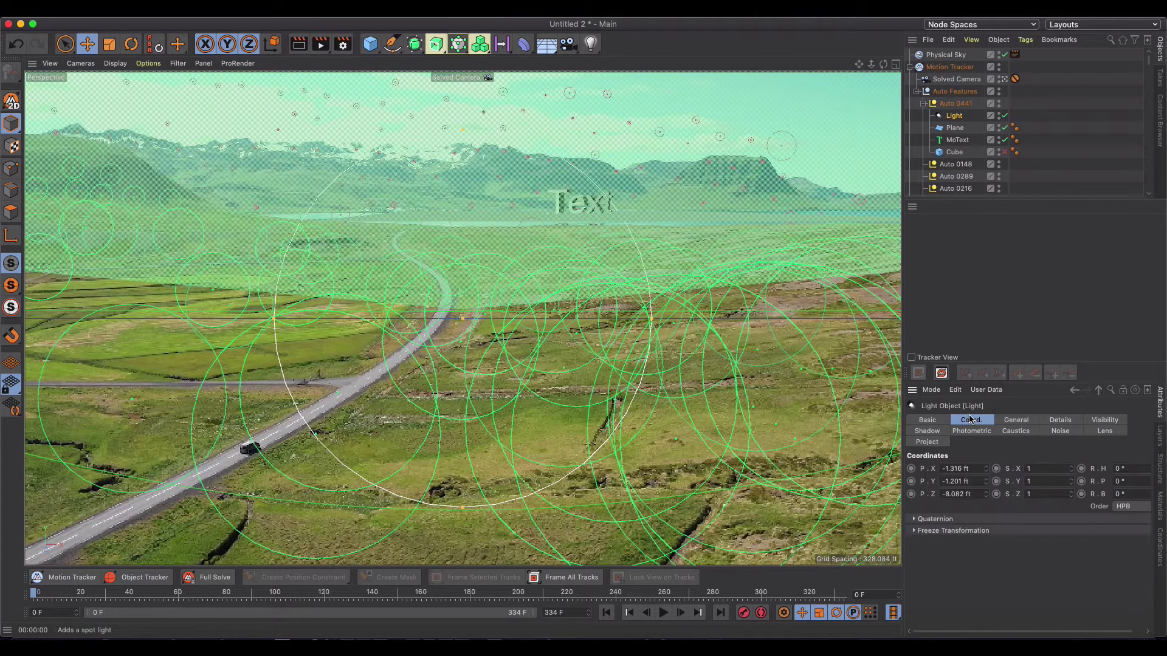
left_click(967, 468)
type("0")
key("Tab")
type("0")
key("Tab")
type("0")
key("Return")
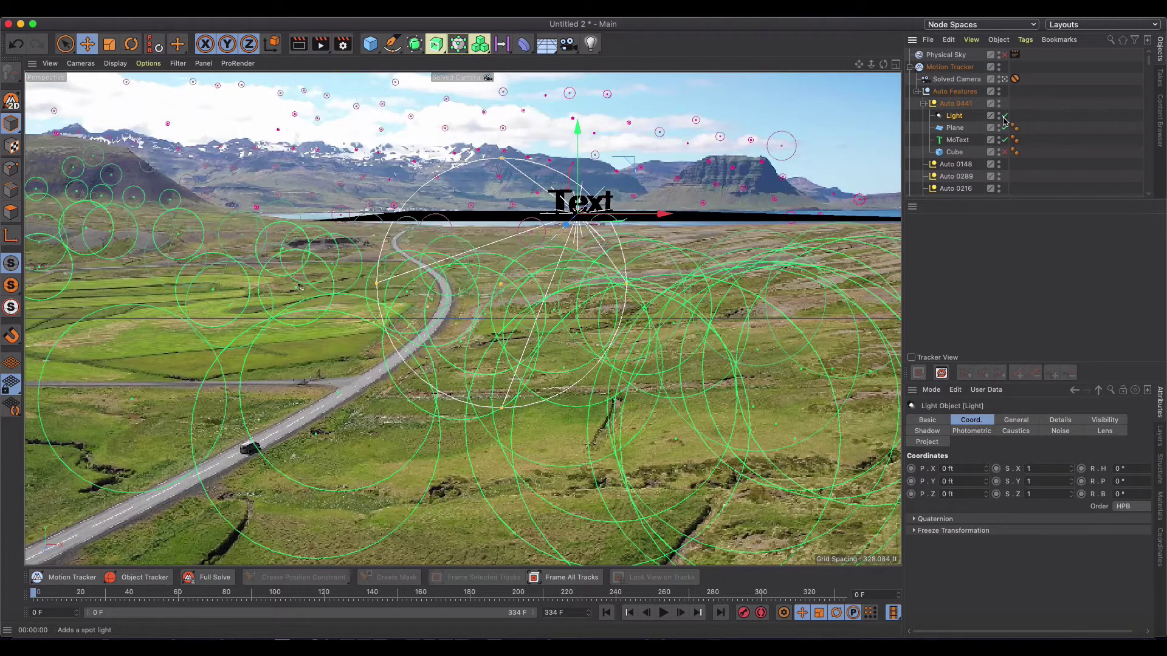
Leave the solved camera, move the spot light above and away from the text, and aim it at the letters.
left_click(1005, 79)
left_click_drag(549, 209, 406, 166)
key("r")
key("e")
left_click_drag(537, 151, 468, 170)
key("r")
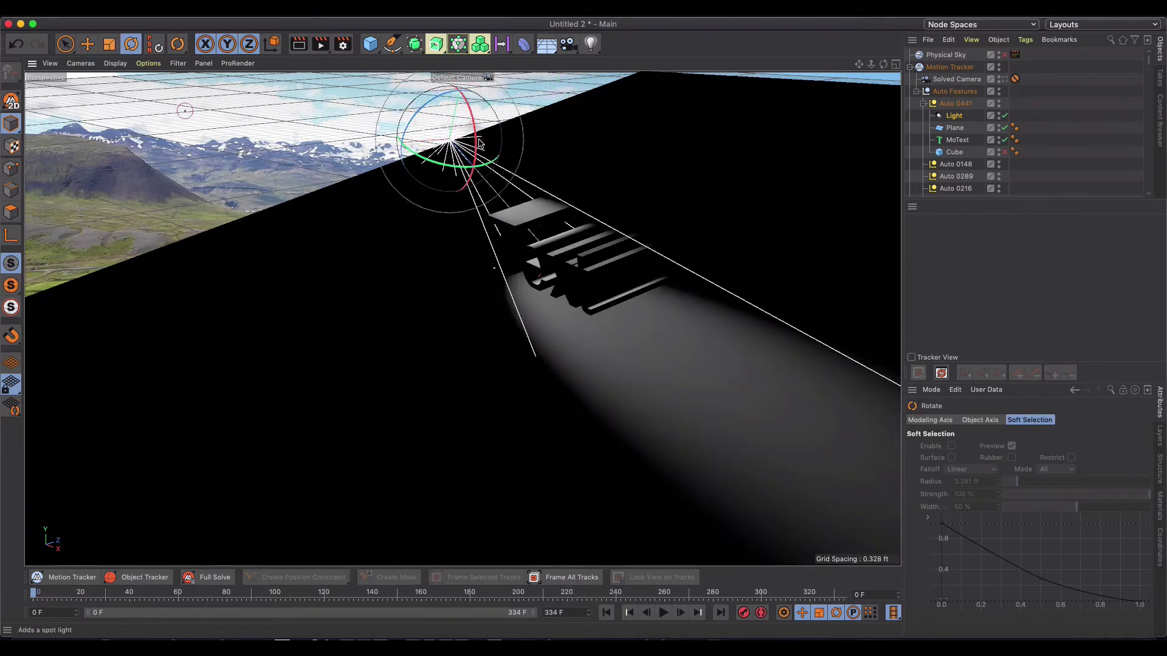
Set the spot light's shadow type to Shadow Maps (Soft).
left_click(954, 115)
left_click(927, 431)
left_click(1003, 468)
left_click(977, 481)
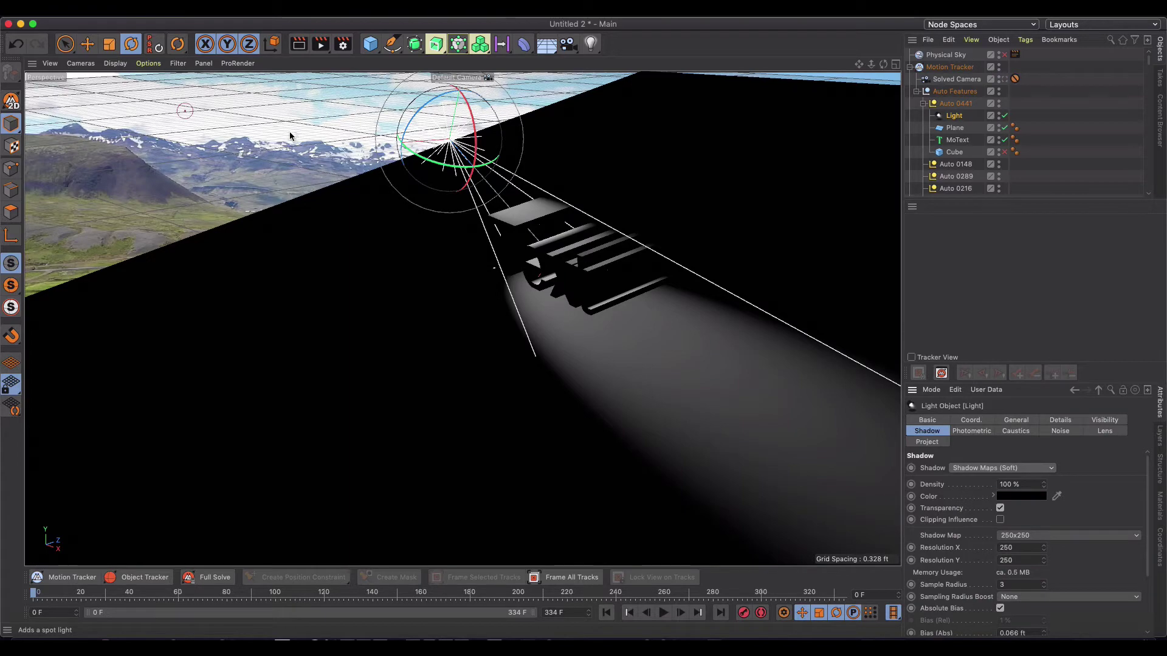
Move the spot light farther from the text and plane, and preview-render the scene through the solved camera.
key("e")
left_click_drag(465, 179, 651, 170)
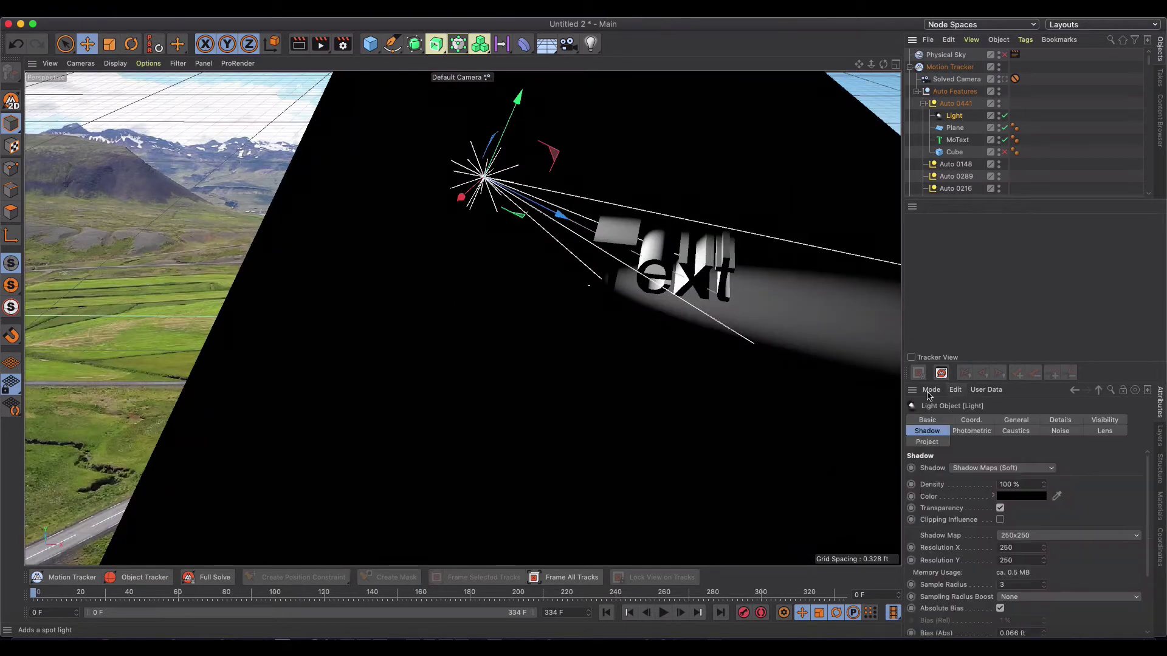
scroll(669, 307, "down", 10)
scroll(576, 262, "up", 6)
left_click_drag(629, 206, 662, 159)
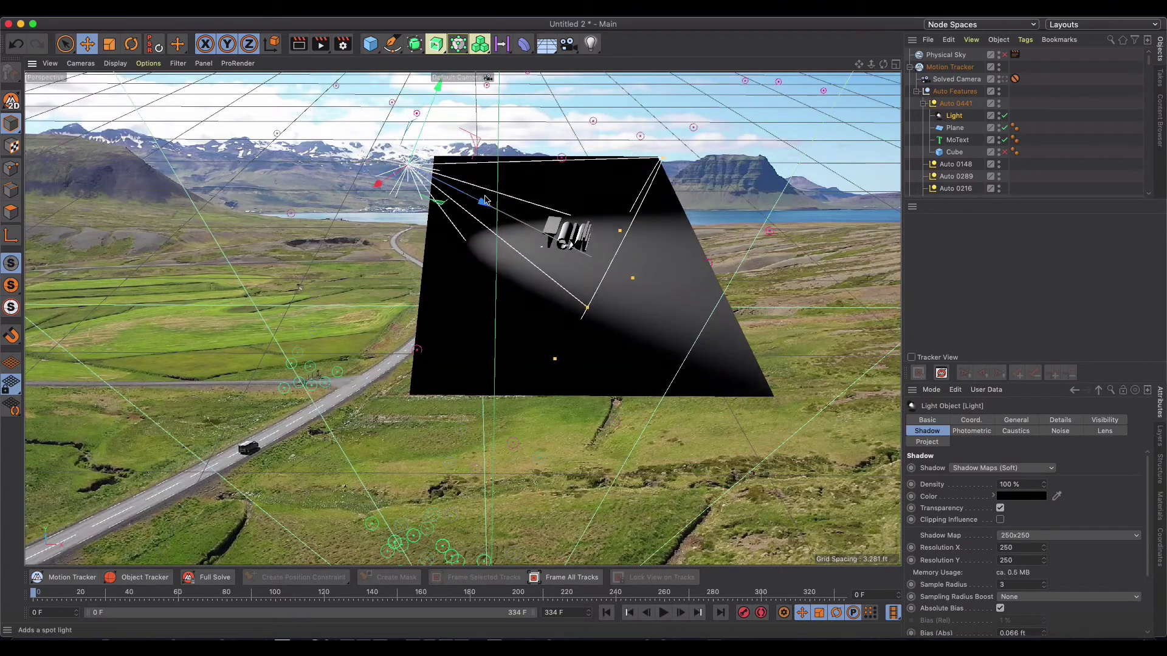
left_click(1004, 80)
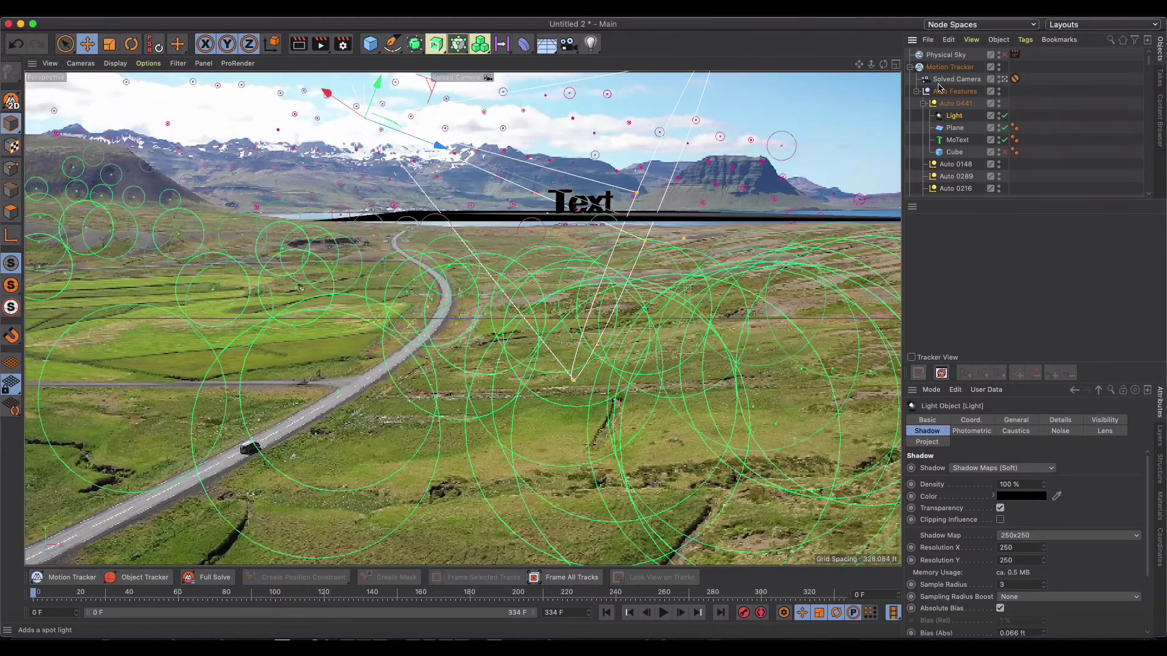
left_click(320, 44)
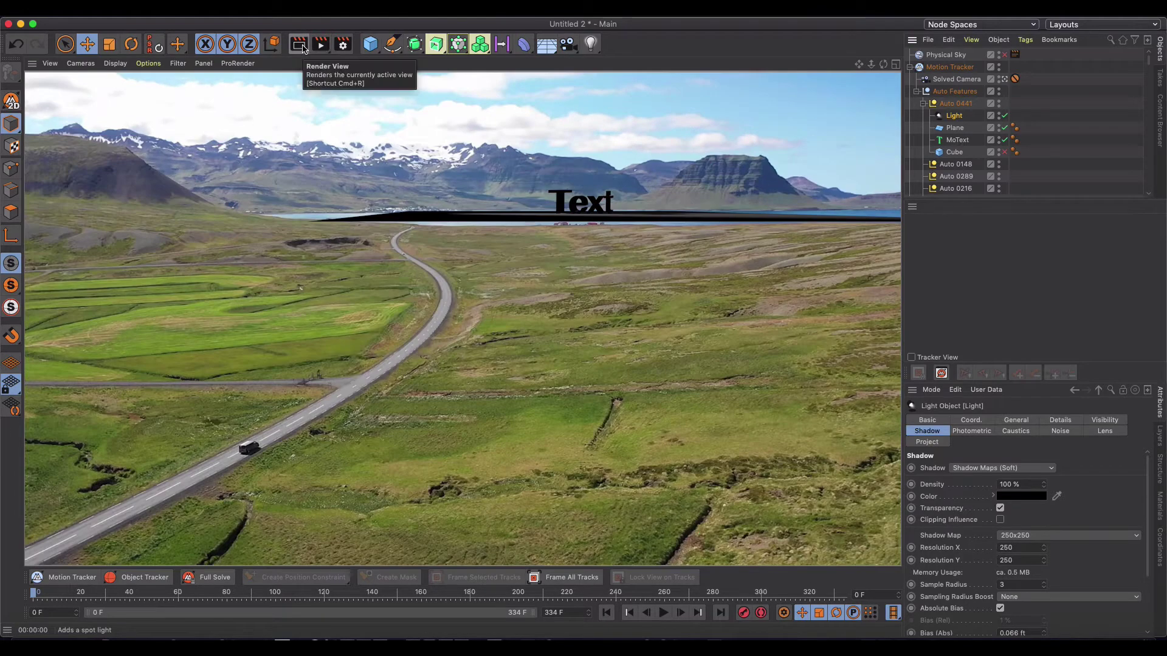
Readjust the spot light's position and angle toward the text from the solved camera view and render again.
left_click(956, 116)
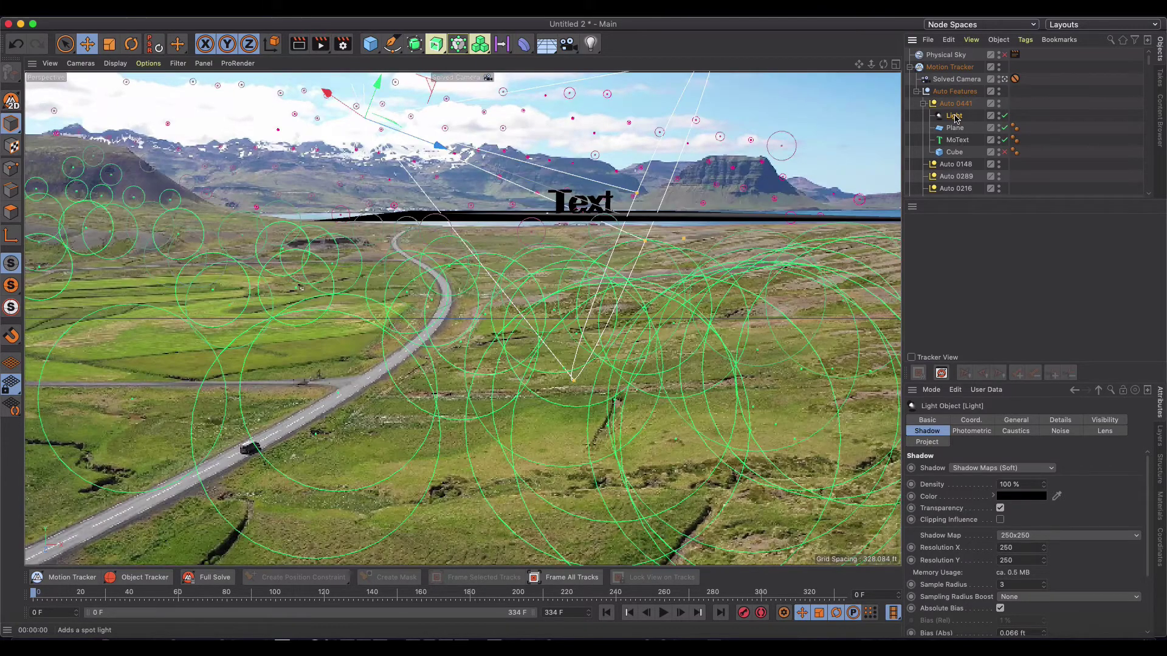
left_click_drag(327, 95, 412, 152)
key("r")
key("e")
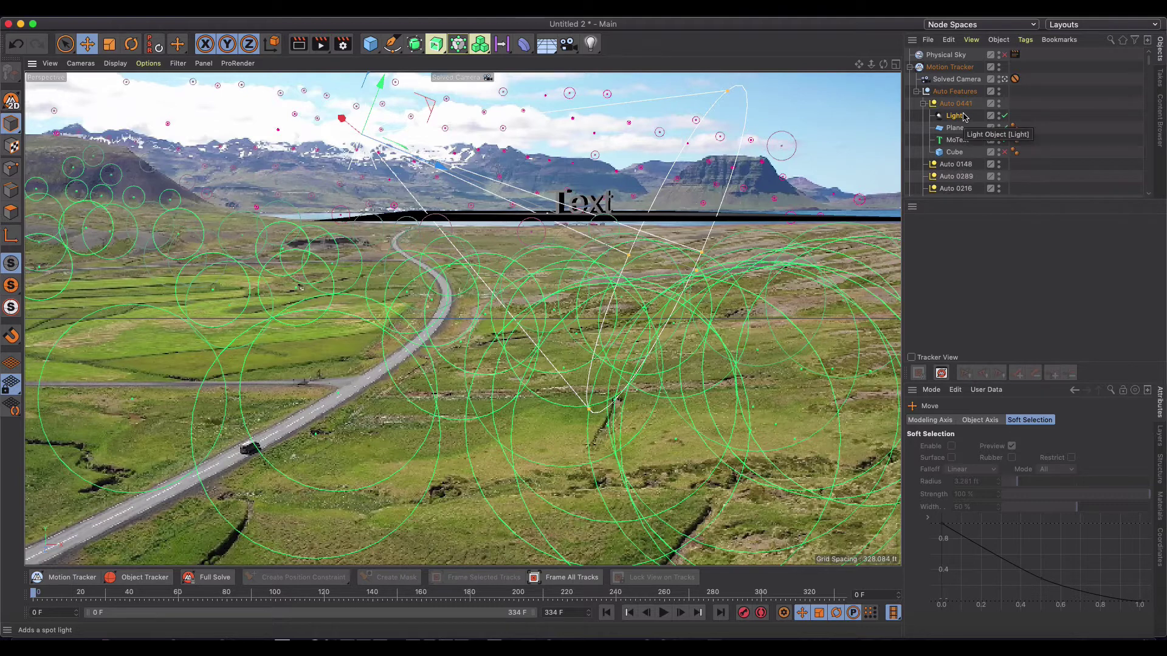
left_click(306, 46)
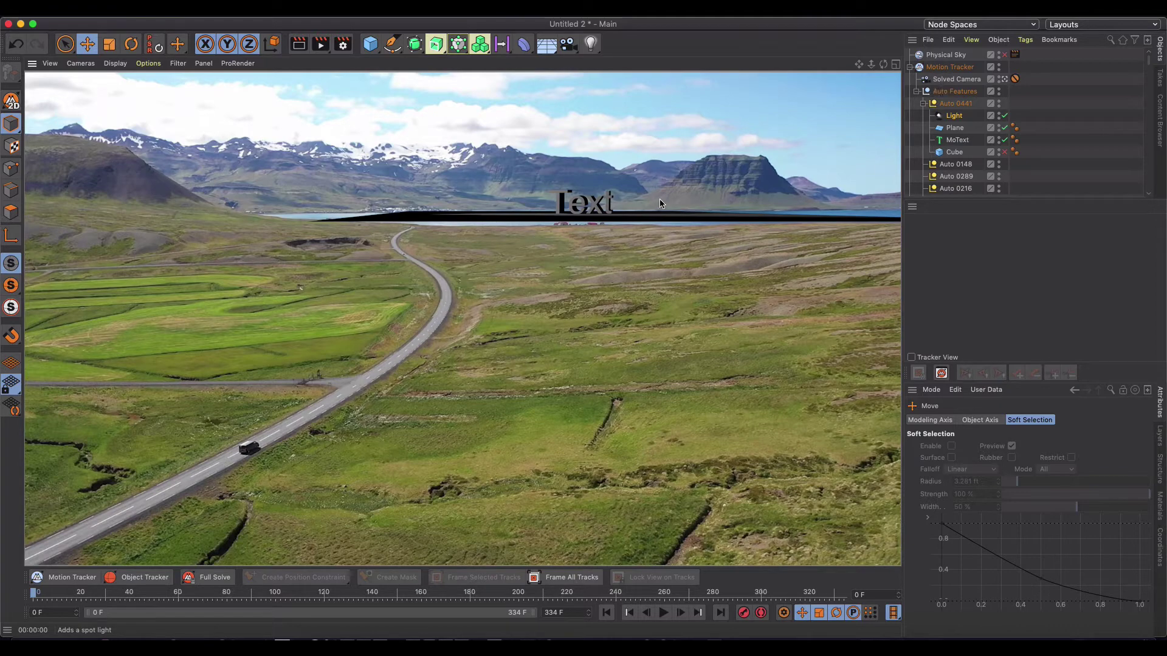
Add an omni light with 66% intensity and a pale cyan color of hue 184° and saturation 22%.
left_click(589, 42)
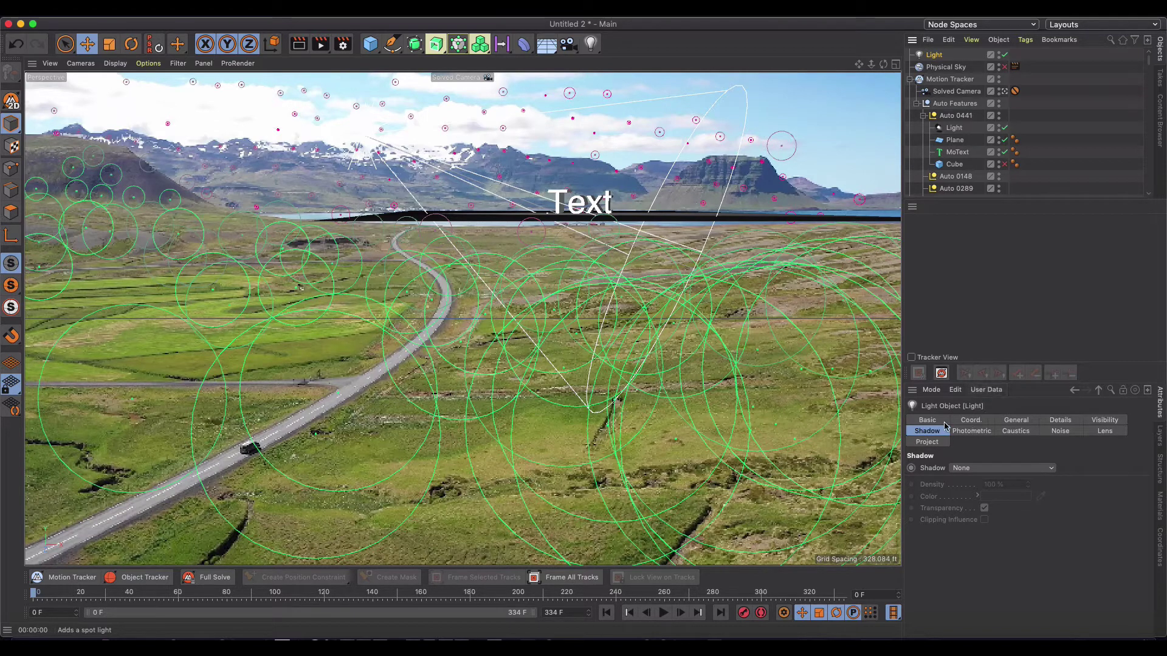
left_click(1010, 422)
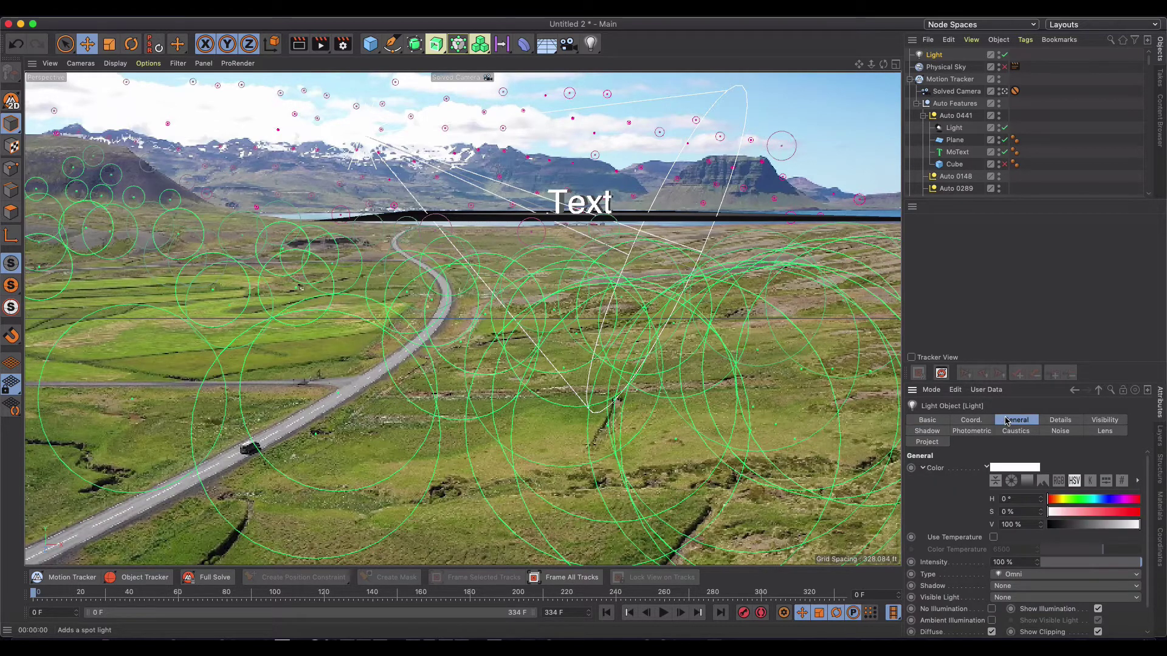
left_click(1102, 567)
left_click(1096, 501)
left_click_drag(1090, 513, 1070, 515)
Tint the spot light pale yellow with hue 66° and saturation 14%, raise its intensity to 157%, and preview-render the scene.
left_click(953, 129)
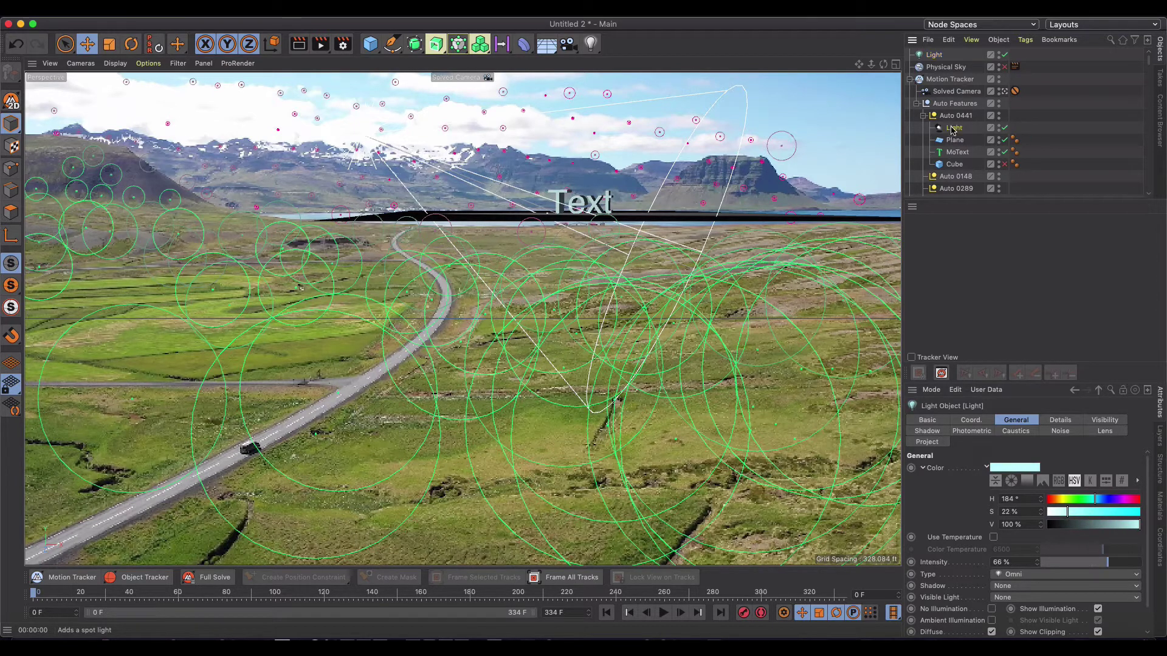
left_click(1065, 499)
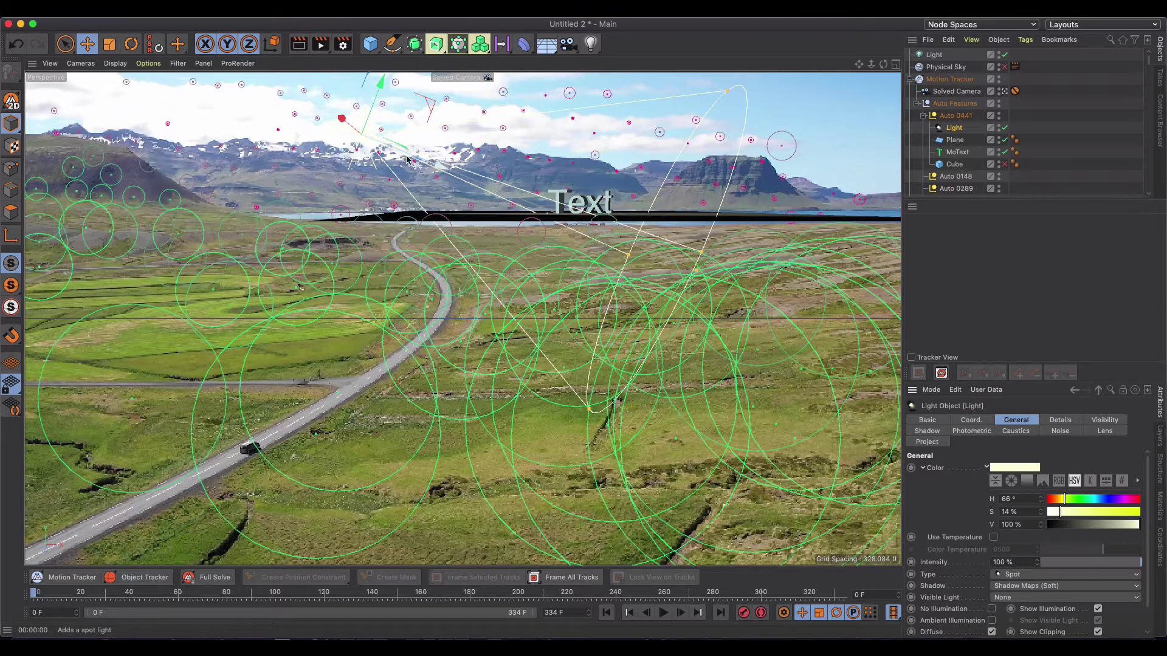
left_click(299, 46)
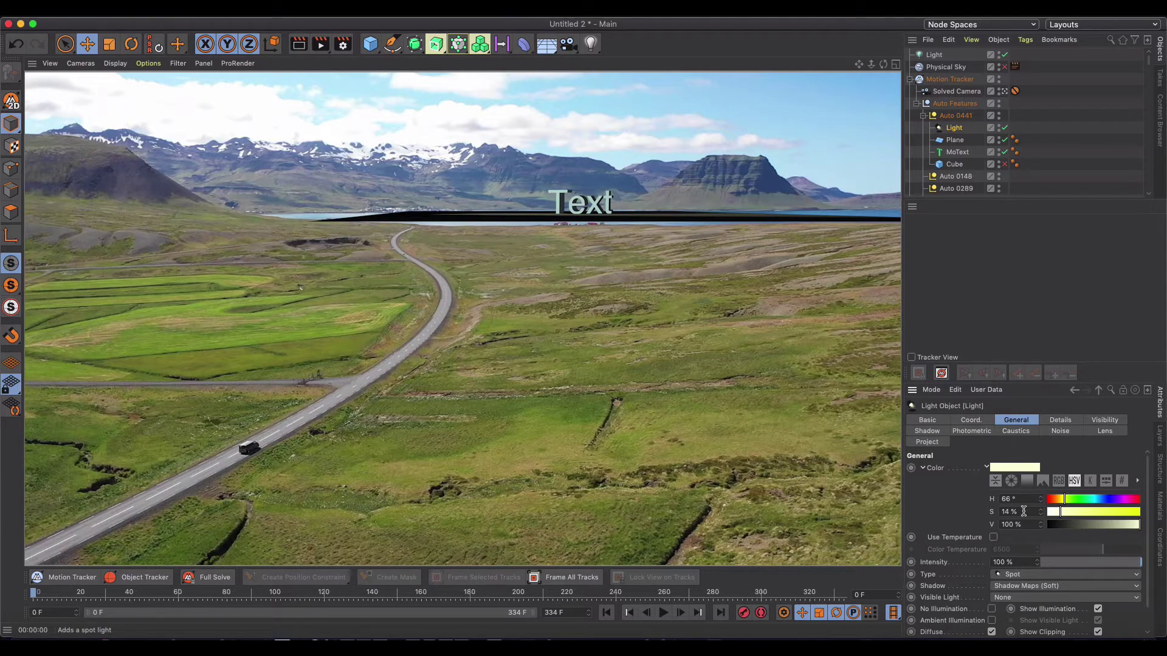
left_click_drag(1026, 559, 1054, 559)
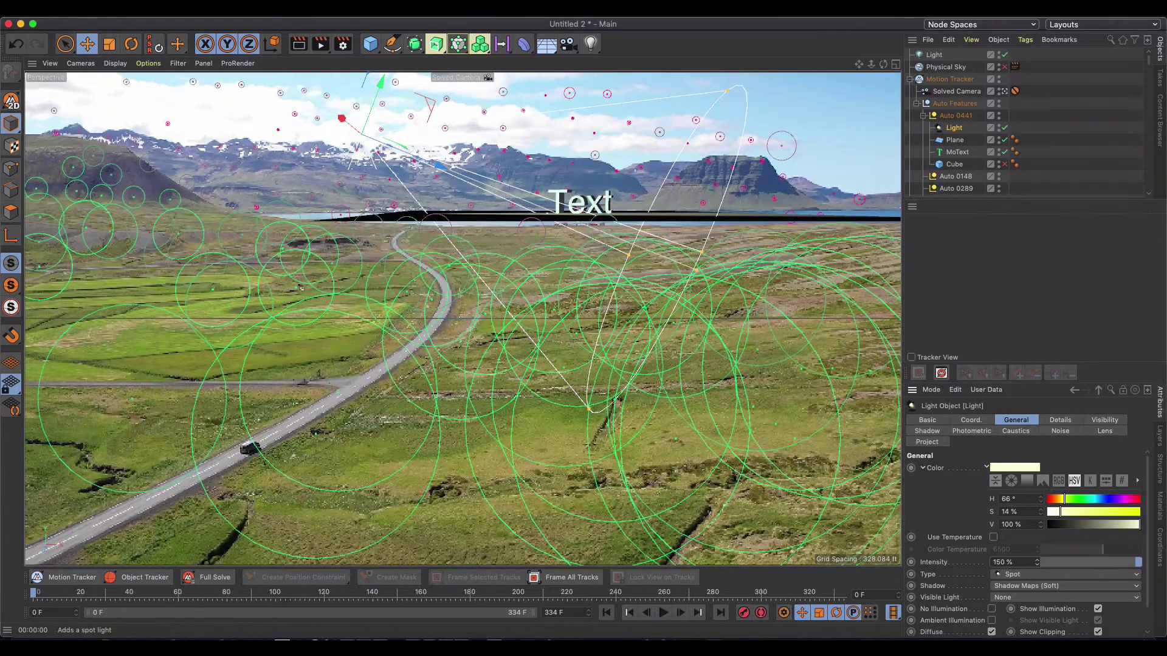
left_click(297, 45)
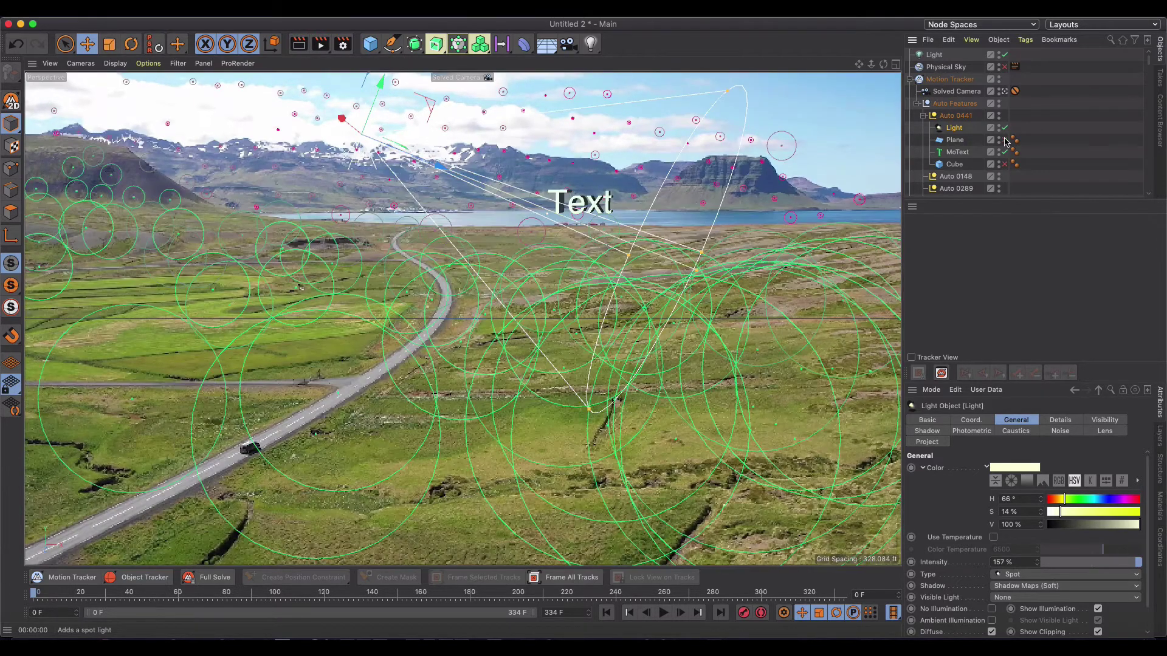
Preview-render the scene with the plane disabled and re-enable the plane.
left_click(299, 44)
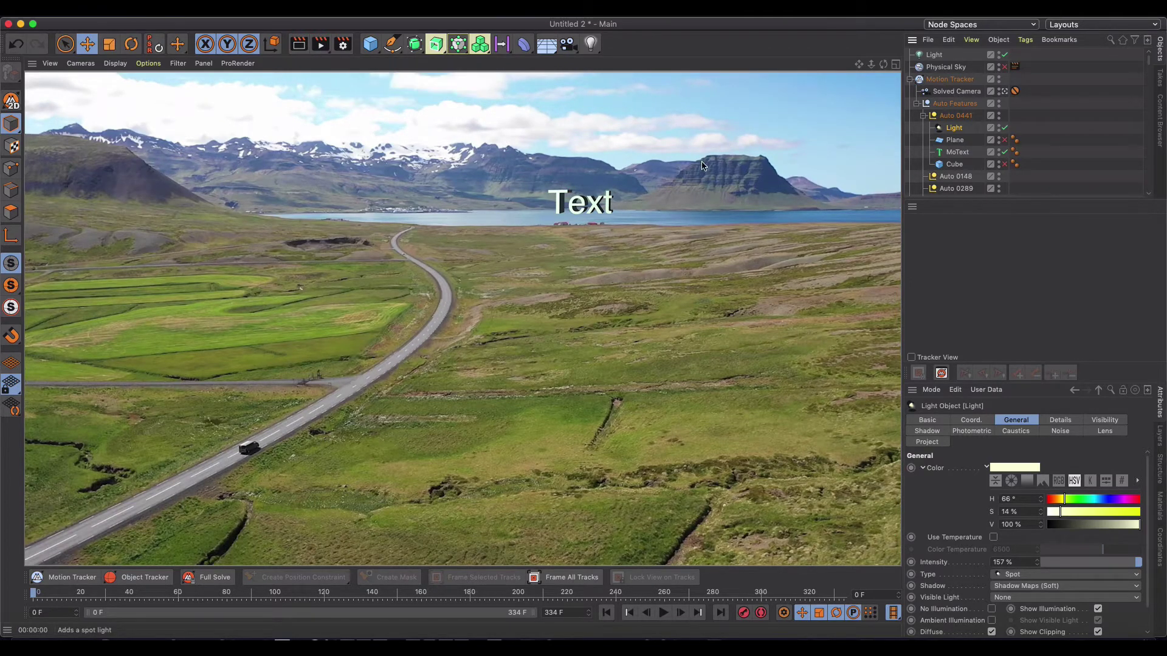
left_click(1004, 163)
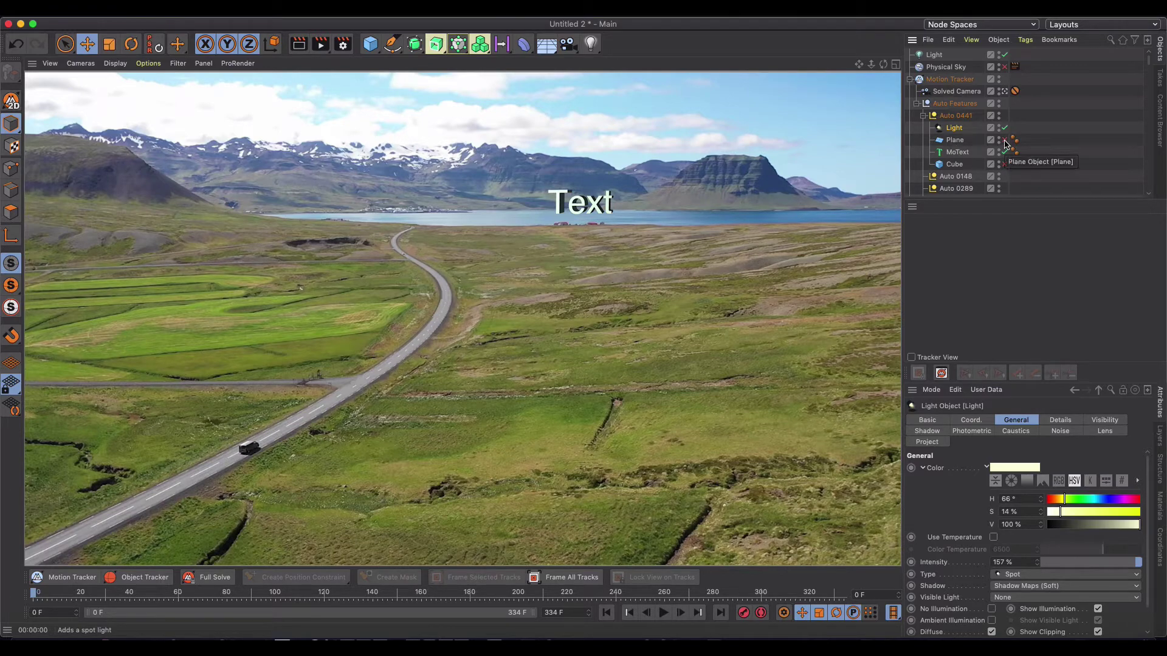
left_click(1005, 141)
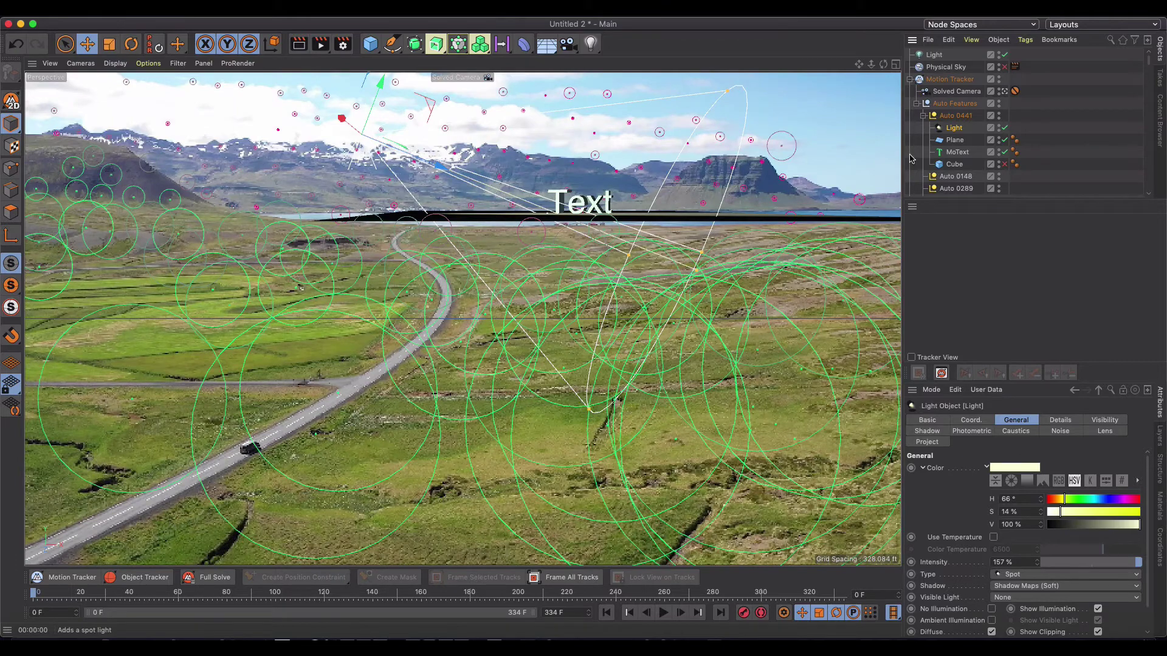
In the Standard layout, create a Shadow Catcher material, apply it to the plane, and preview-render the scene.
left_click(1071, 25)
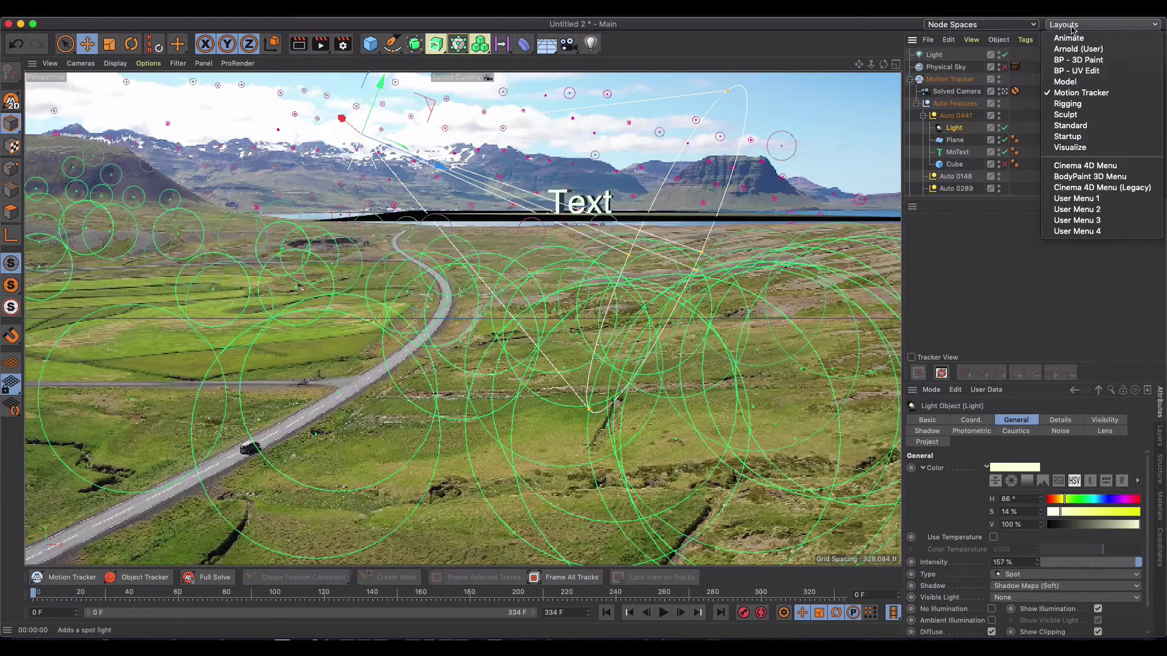
left_click(1068, 137)
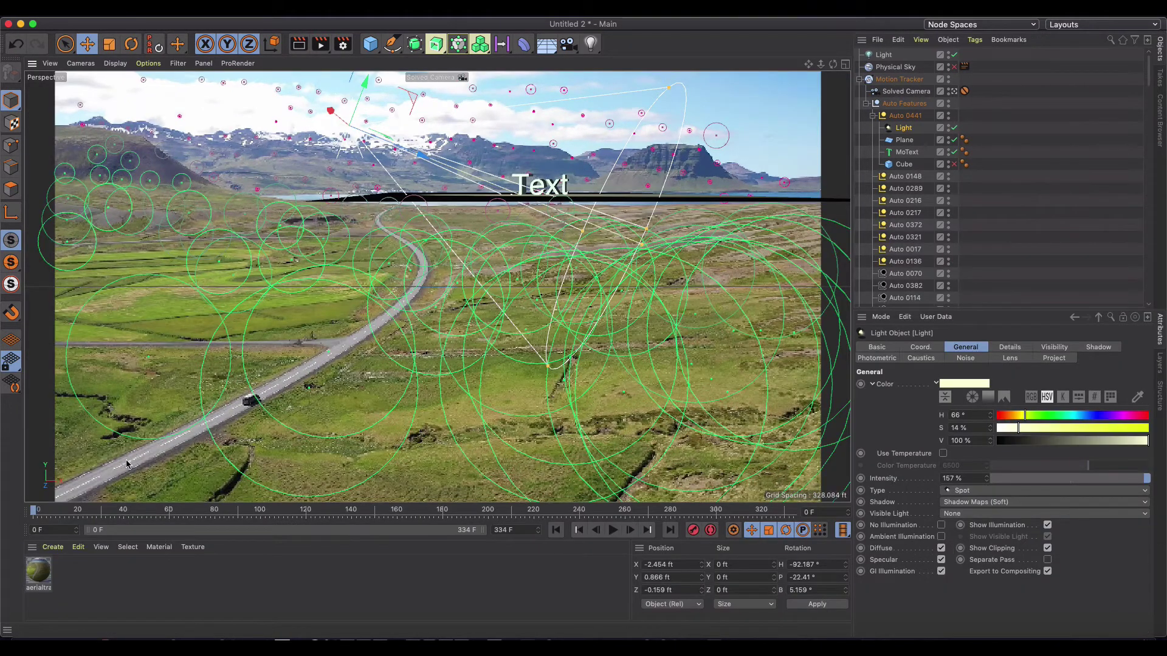
left_click(53, 547)
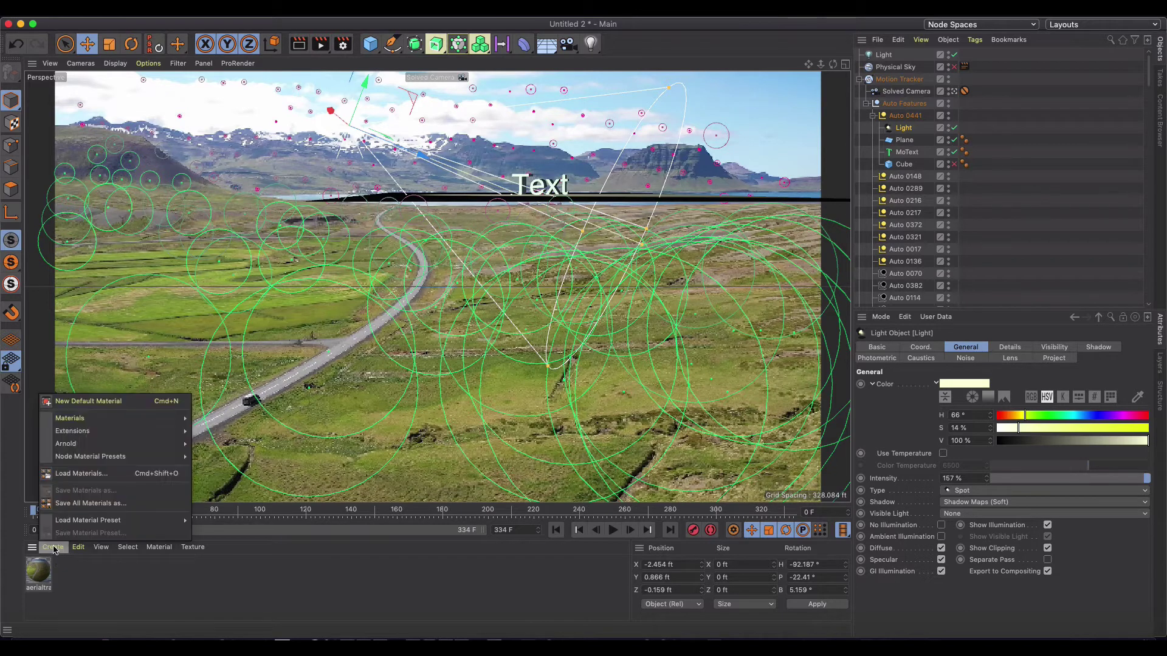
mouse_move(115, 424)
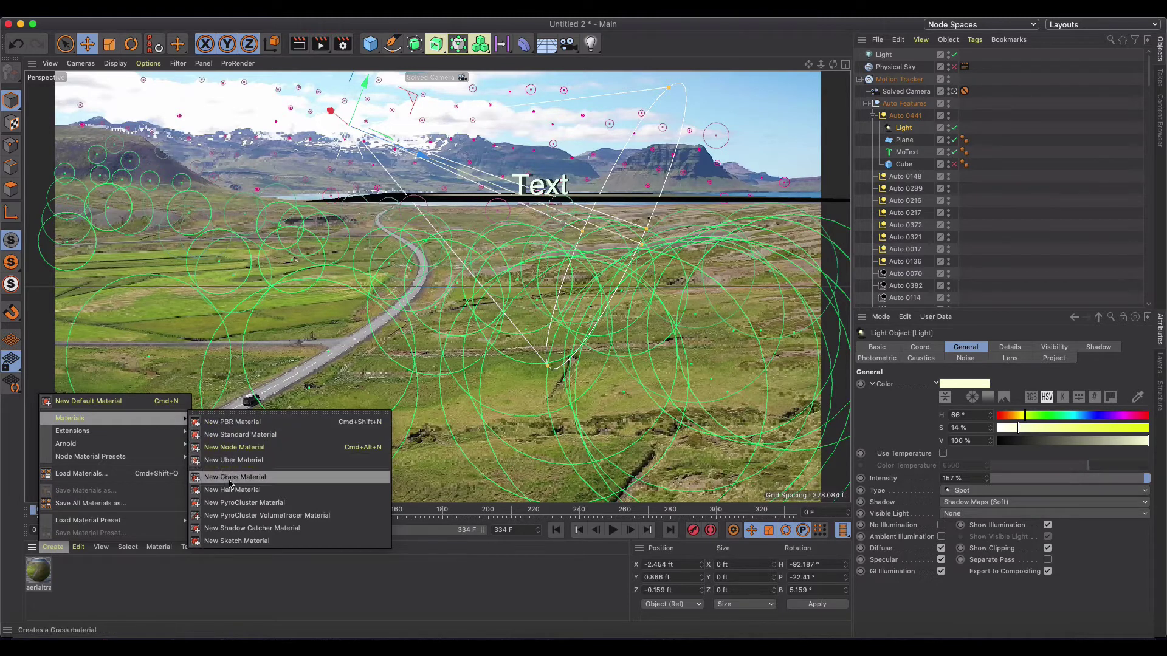
left_click(234, 529)
left_click_drag(38, 576, 904, 141)
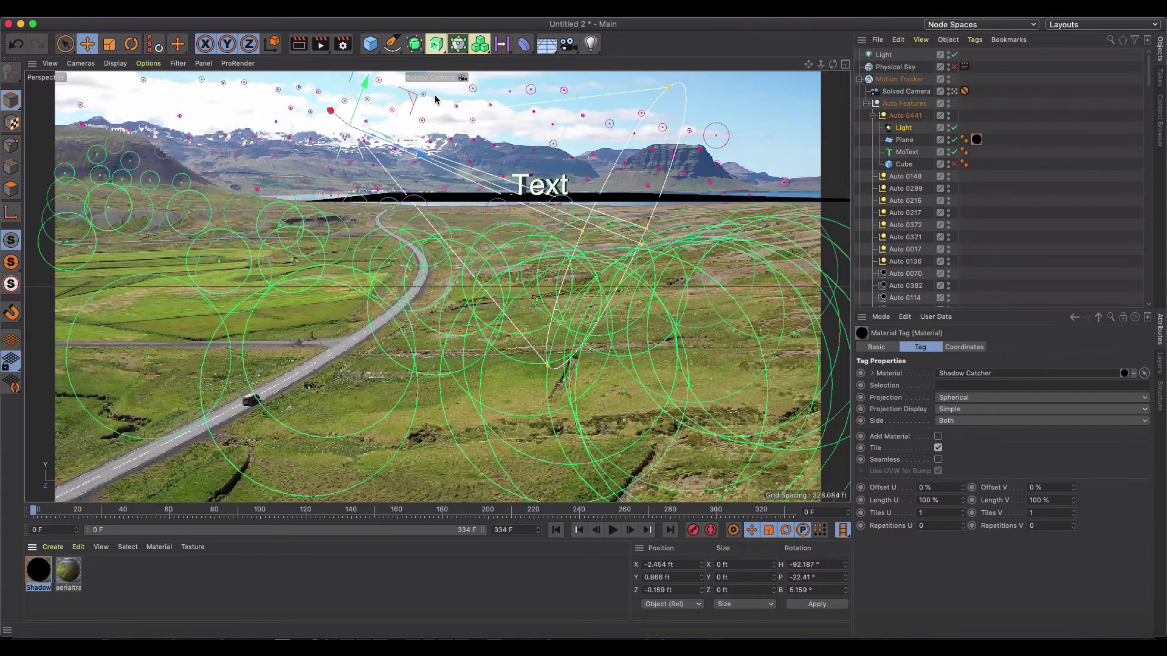
left_click(298, 43)
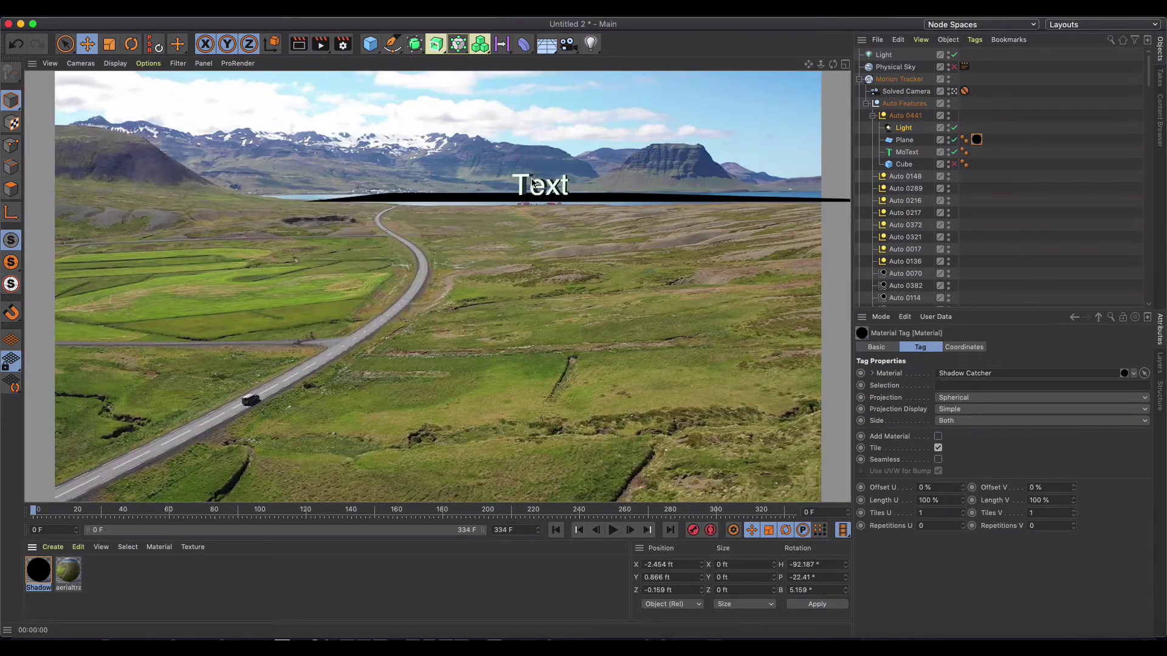
Collapse the Auto Features hierarchy and toggle the Background object's visibility.
left_click(568, 184)
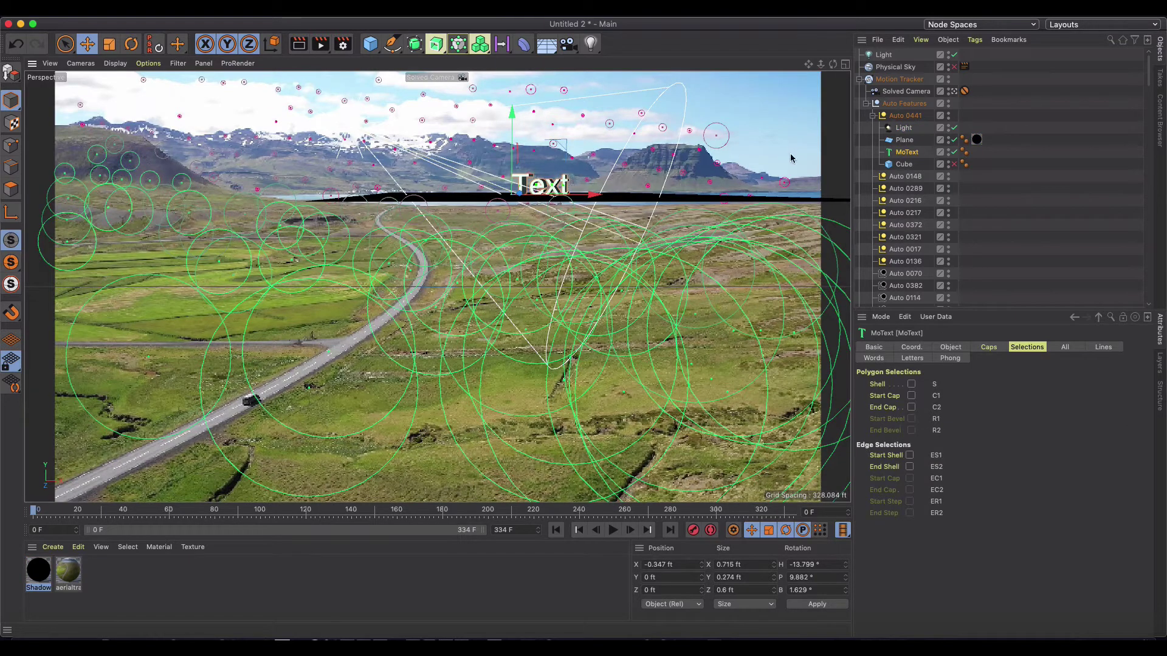
left_click(866, 105)
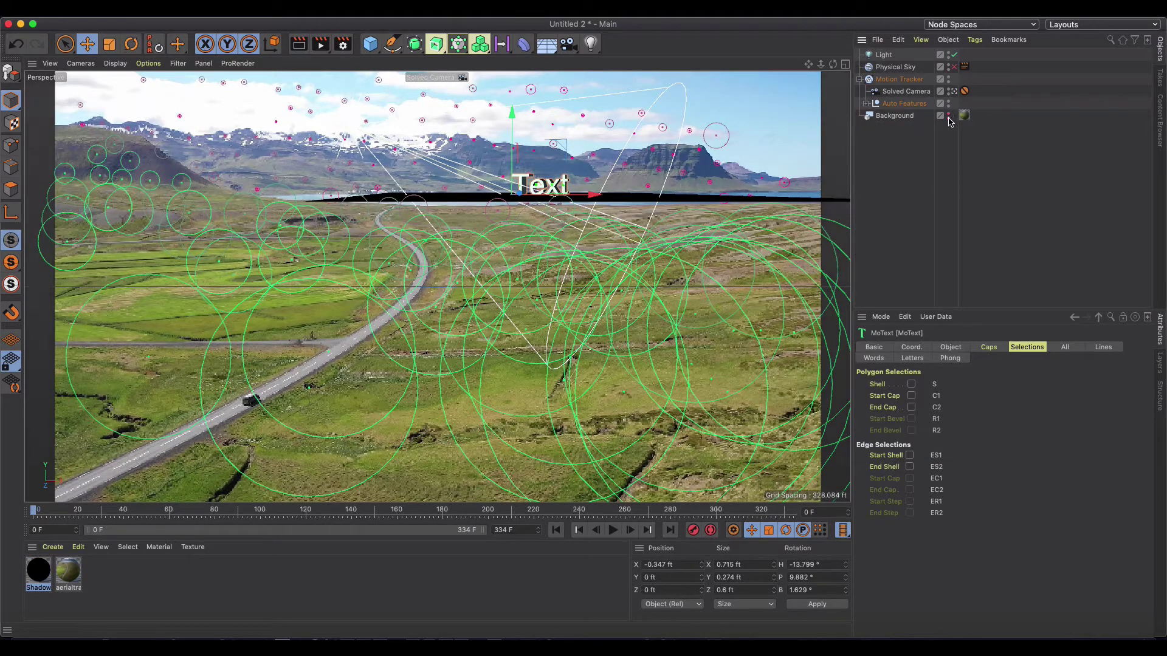
left_click(949, 114)
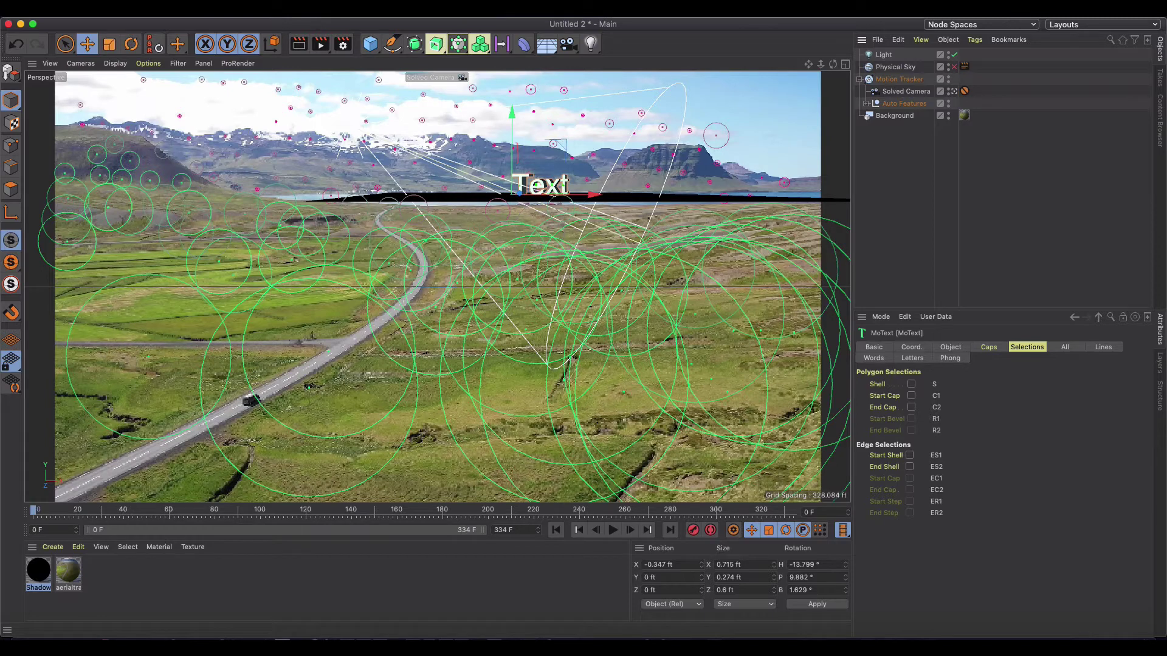
Save the project as tutorial.c4d in the Iceland folder.
left_click(97, 7)
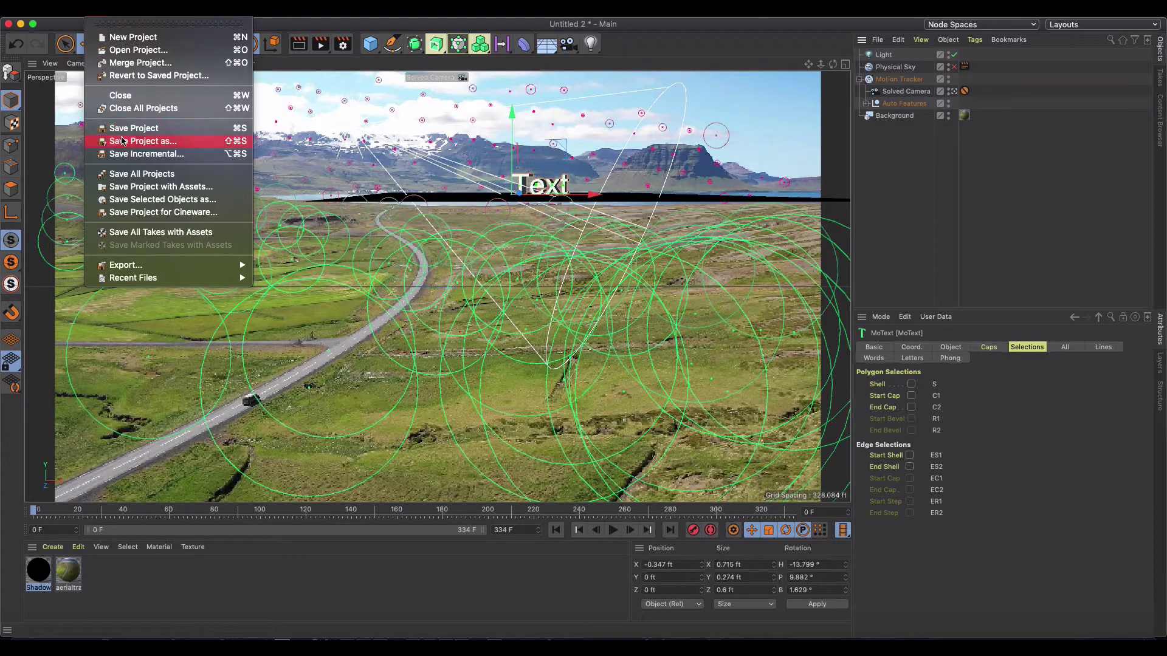
left_click(122, 141)
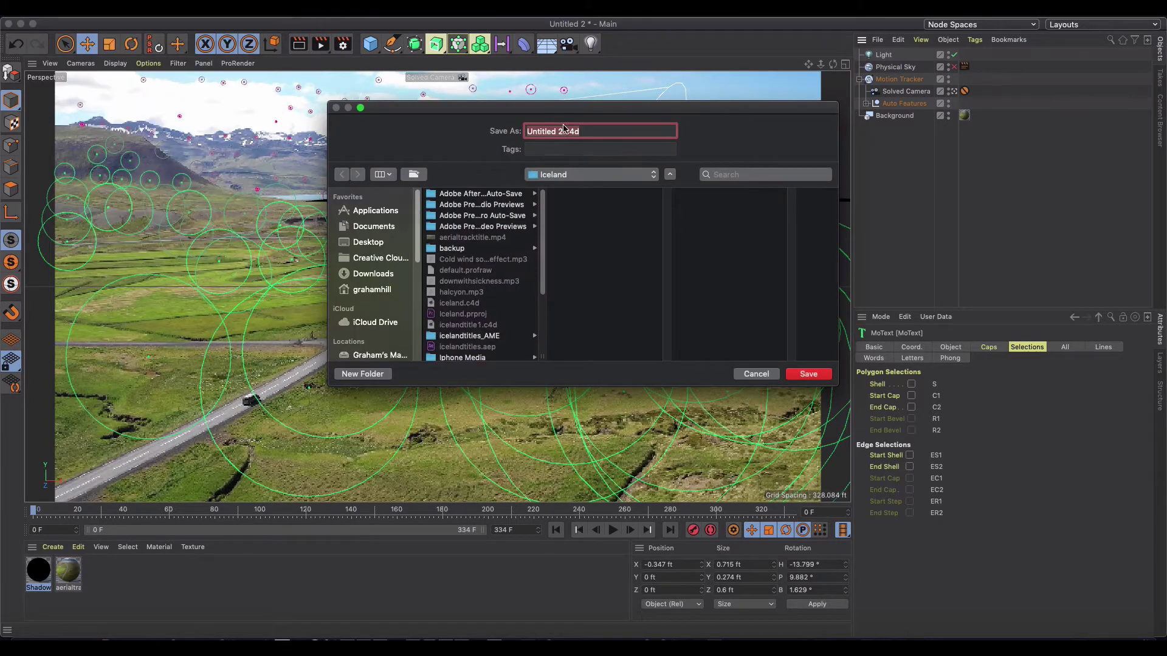
left_click_drag(564, 132, 521, 131)
type("tutorial")
left_click(810, 373)
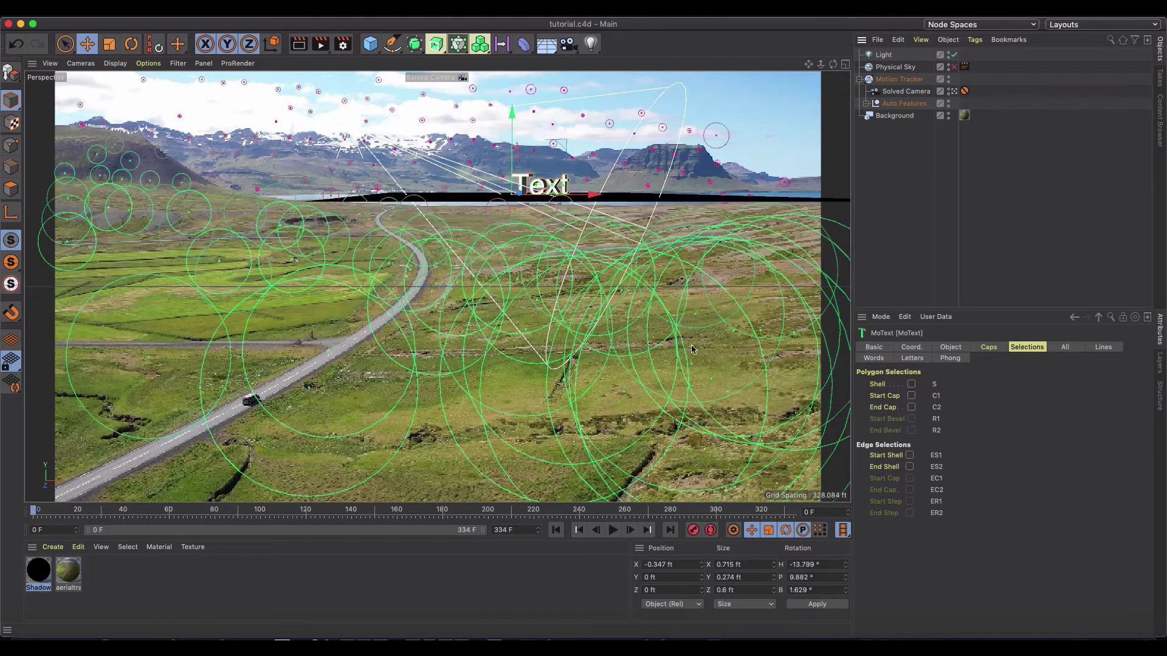
Switch to After Effects, reposition and widen its window, and dismiss the Cineware message.
left_click(365, 644)
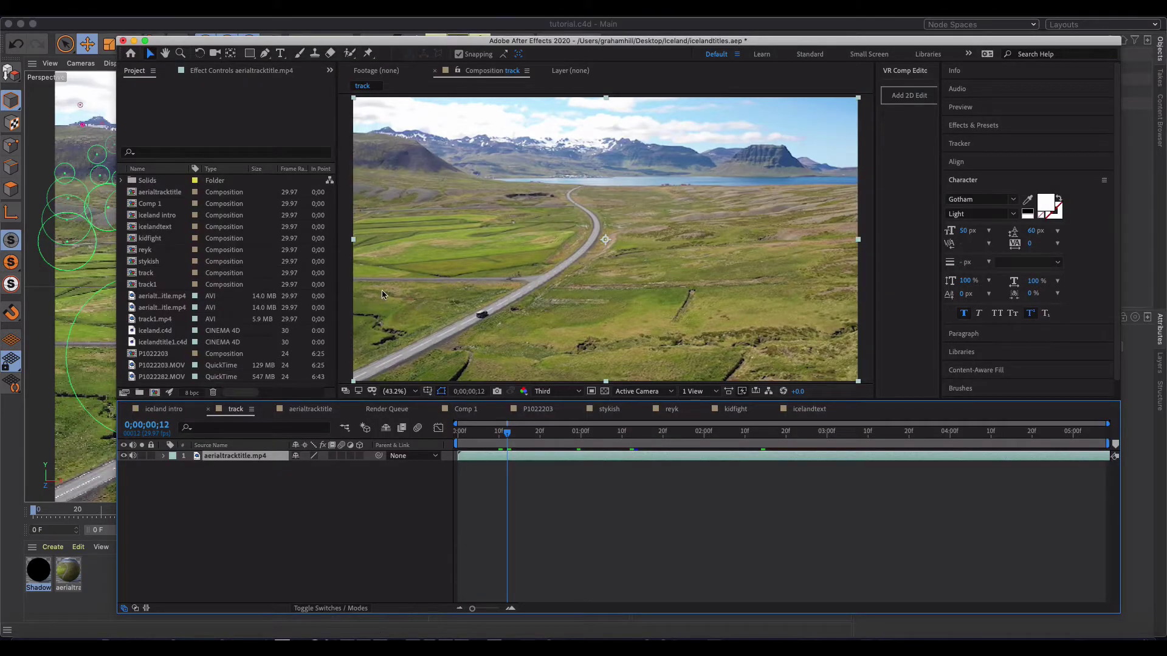
left_click_drag(197, 43, 113, 23)
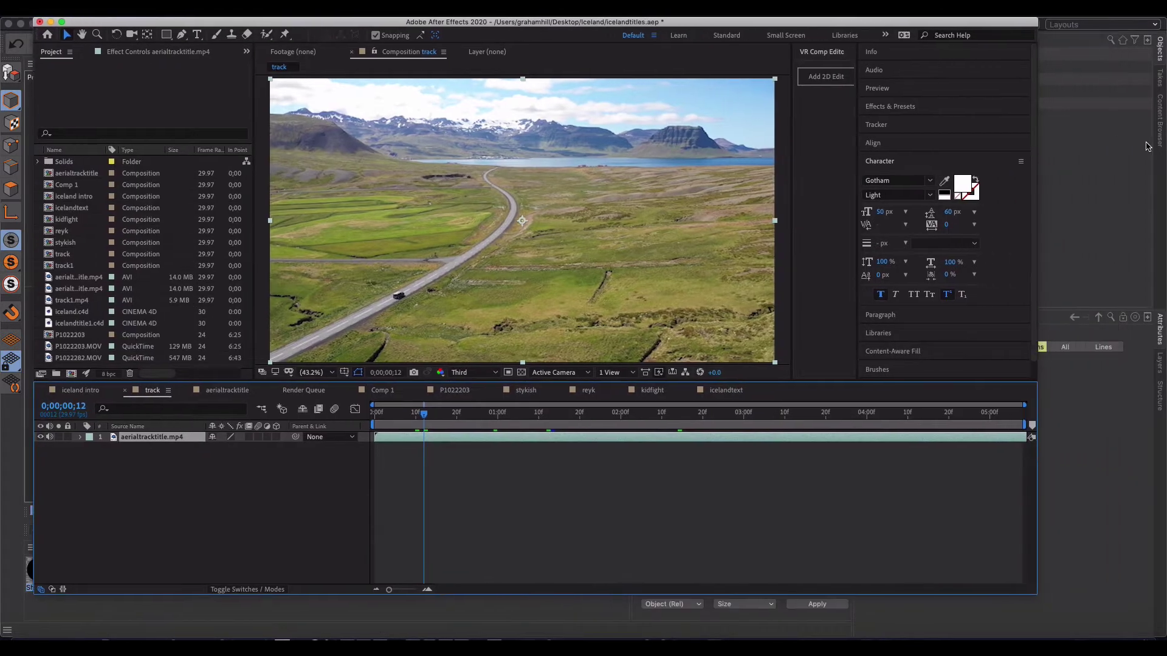
left_click_drag(1159, 102, 1145, 103)
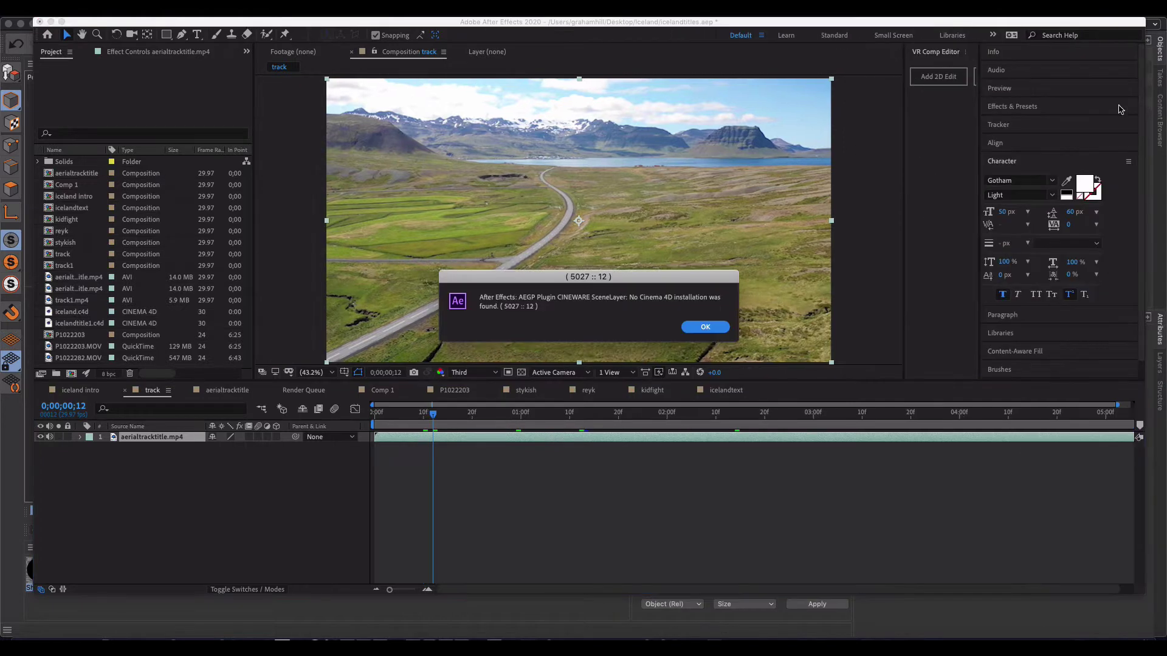
left_click(705, 328)
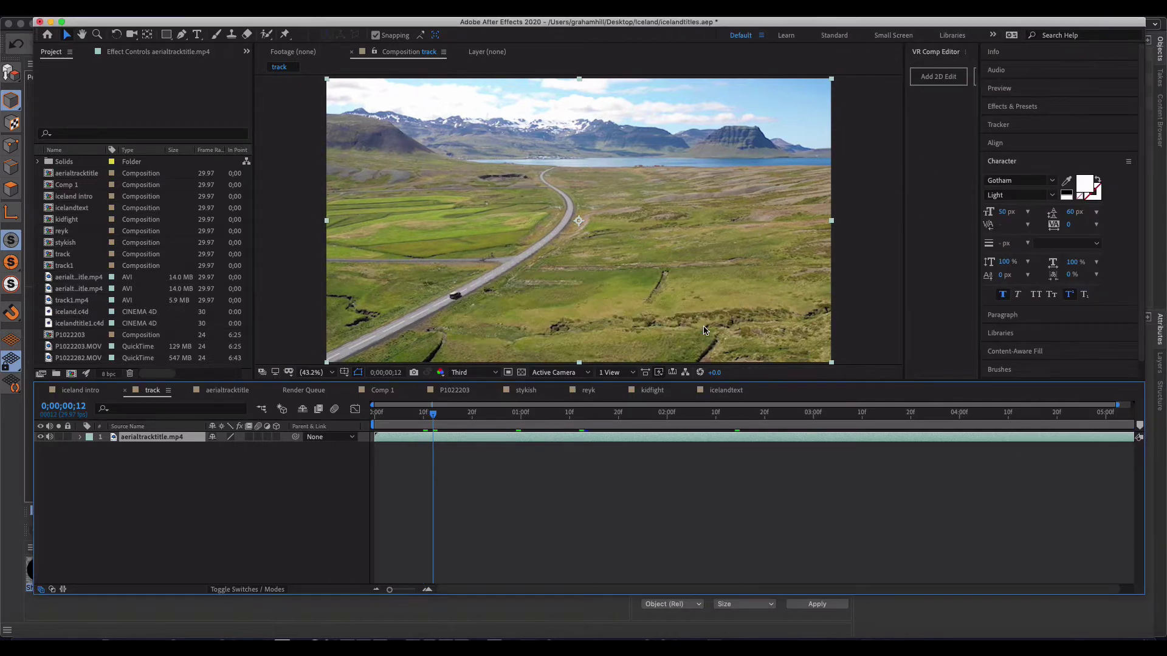
left_click(192, 471)
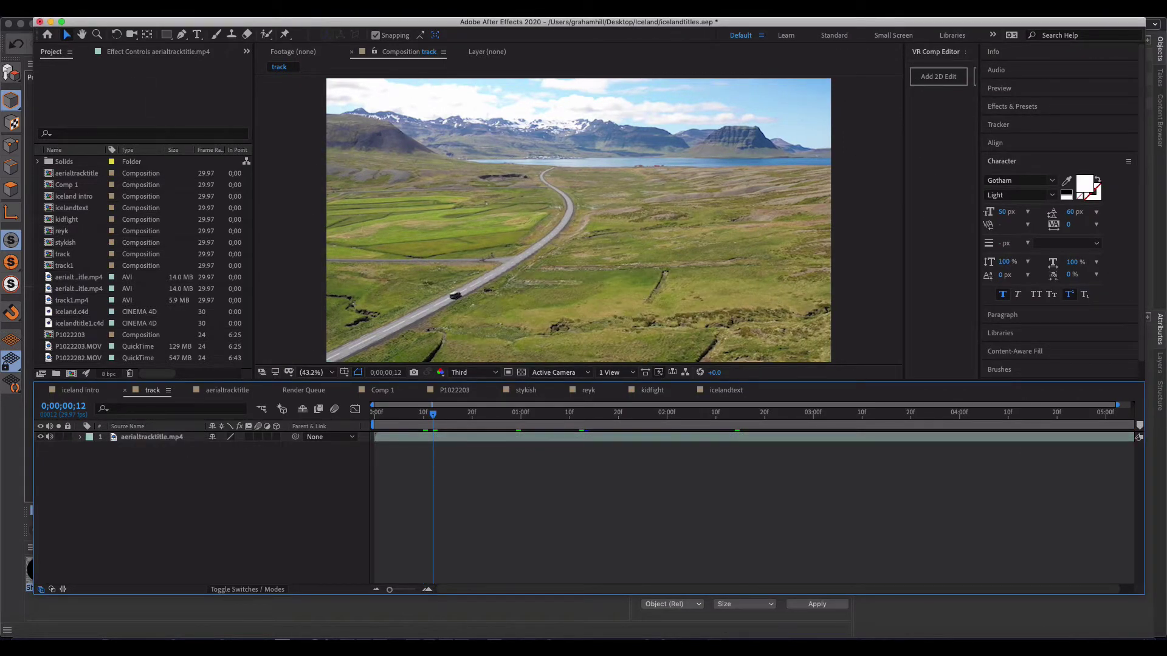
Create a 1920 x 1080 composition named tutorial at 29.97 fps.
left_click(109, 8)
key("Escape")
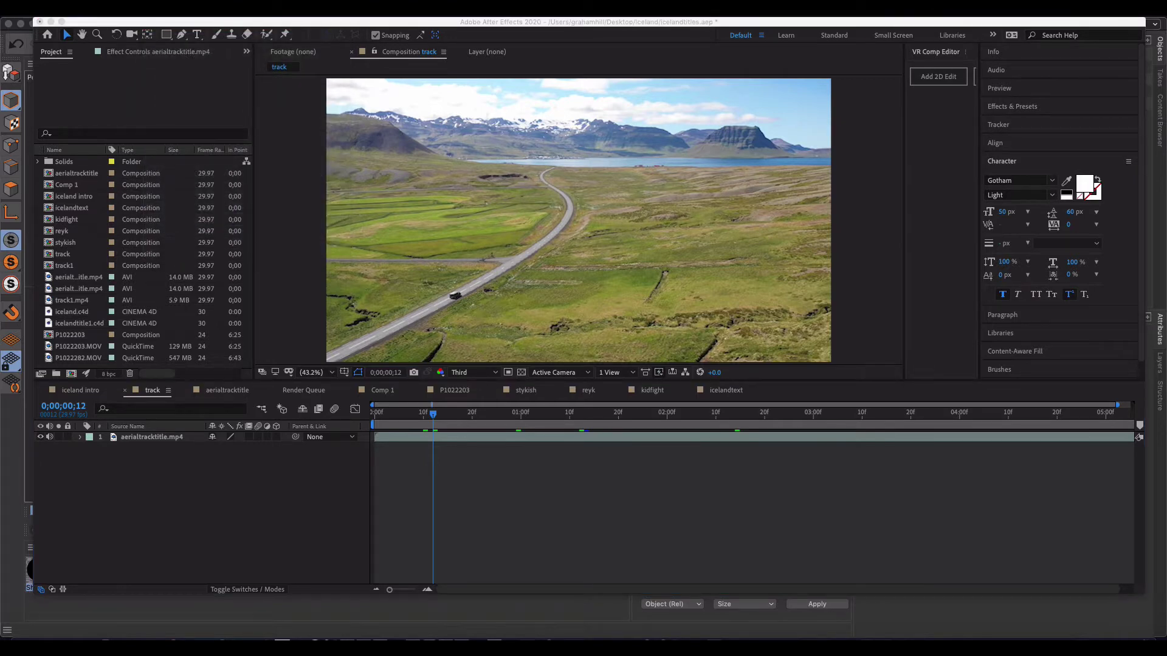
key("Return")
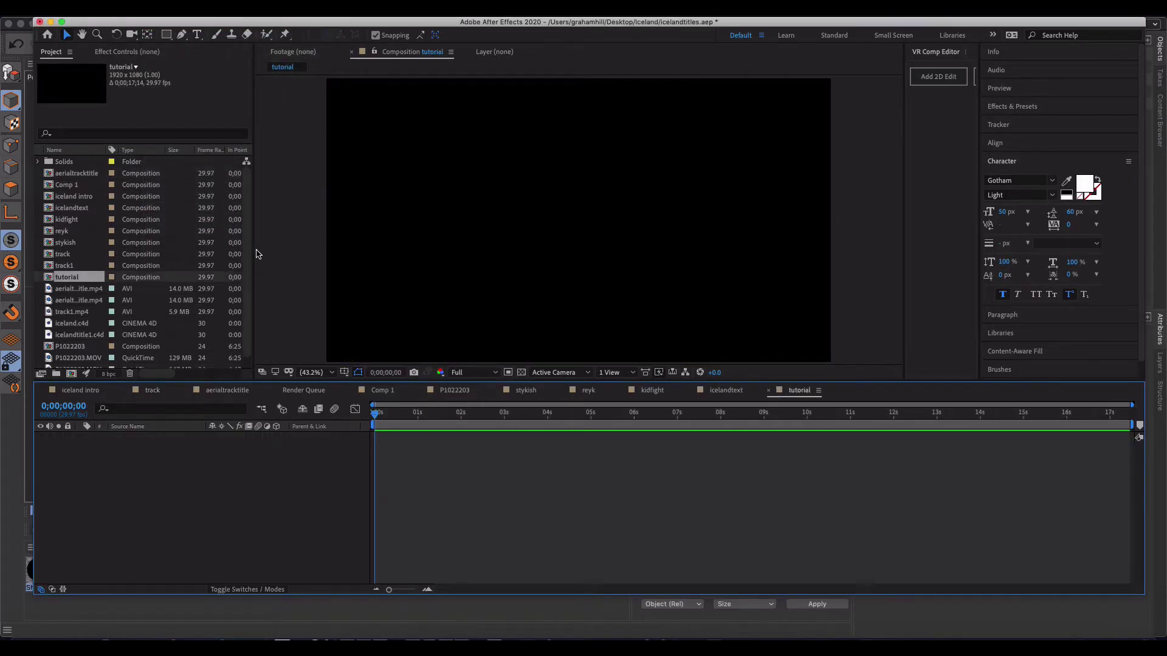
Import tutorial.c4d and add it as a layer in the tutorial composition.
left_click(109, 8)
mouse_move(167, 166)
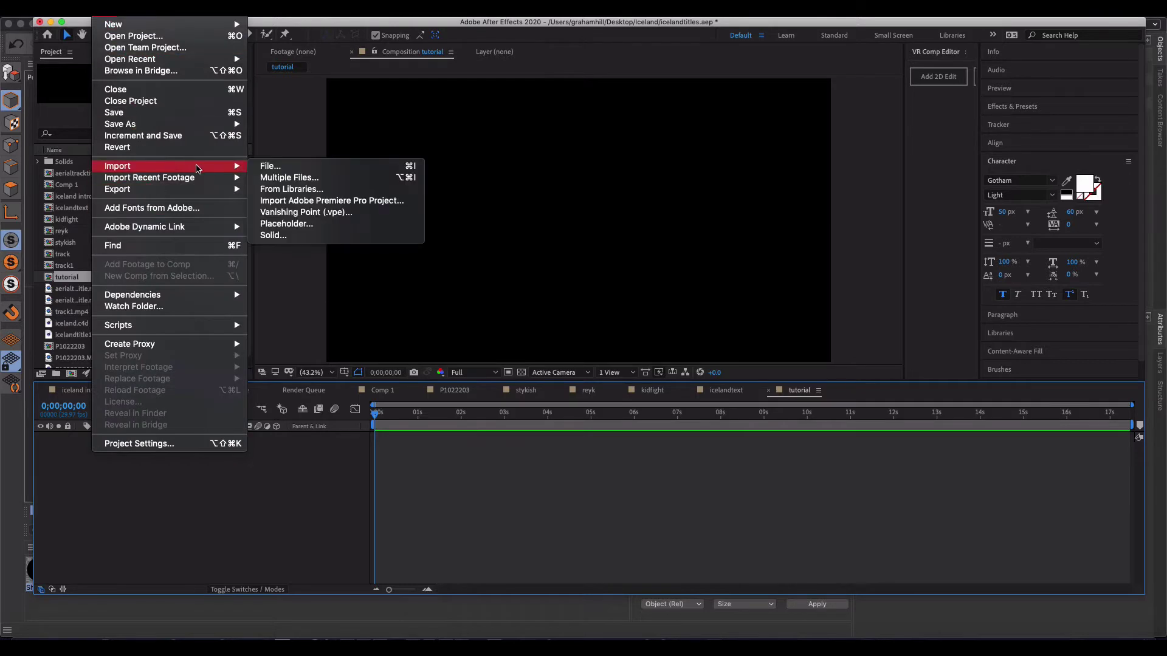
left_click(289, 173)
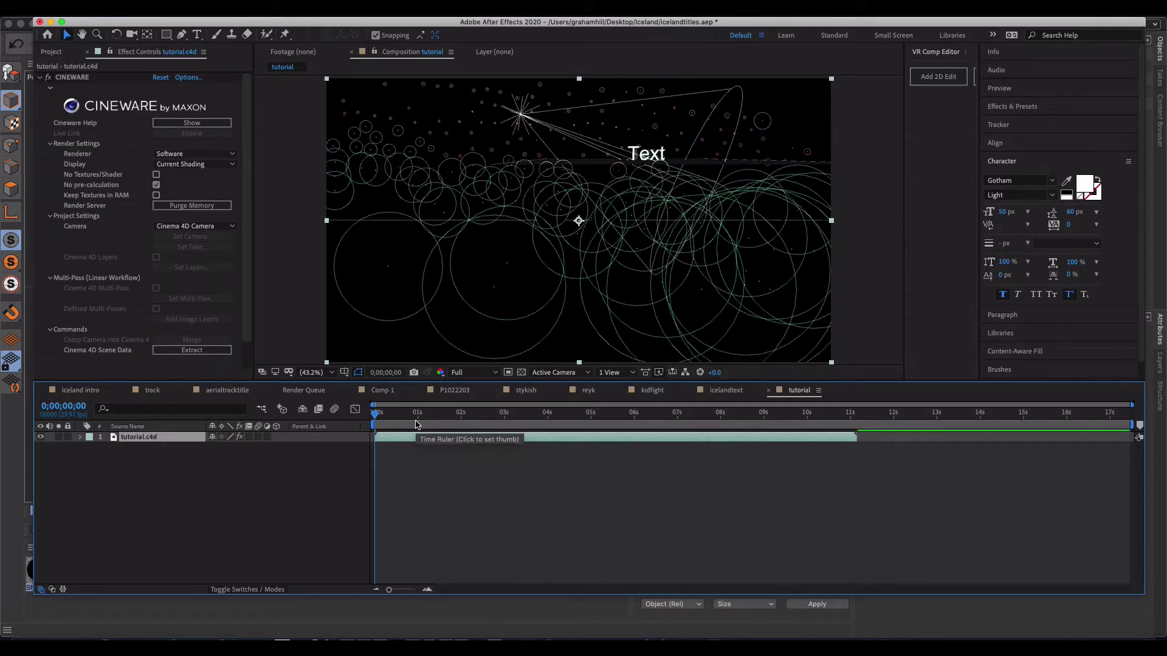
Scrub the first frames of the tutorial.c4d layer and set its Cineware renderer to Standard (Final).
left_click(386, 414)
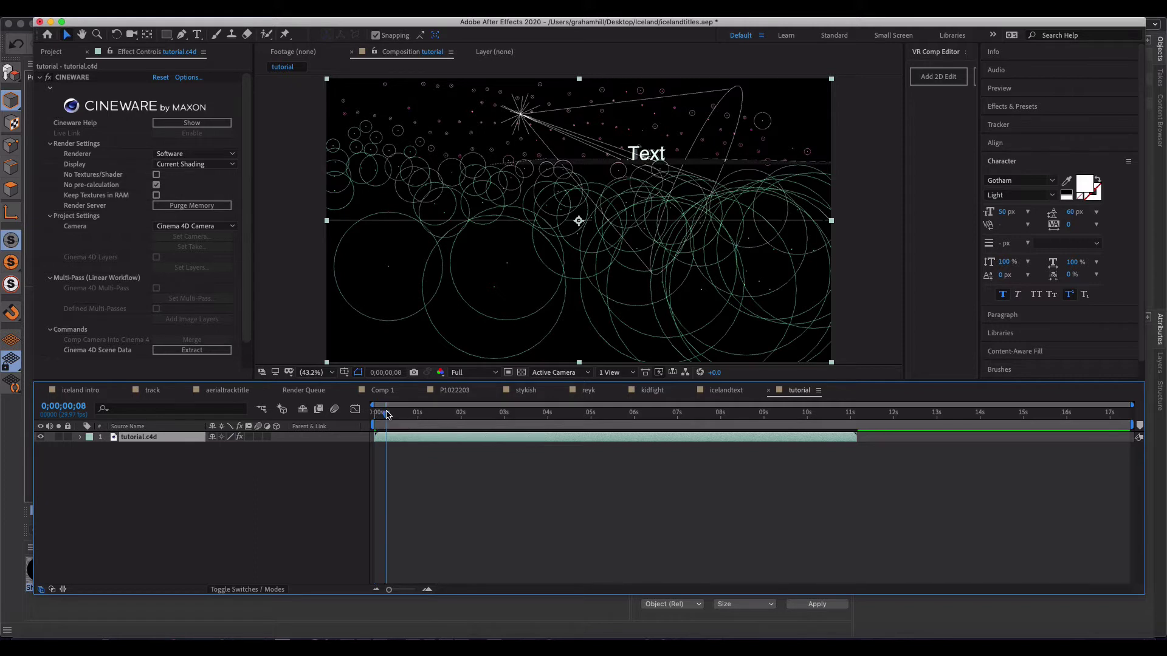
left_click_drag(393, 415, 372, 415)
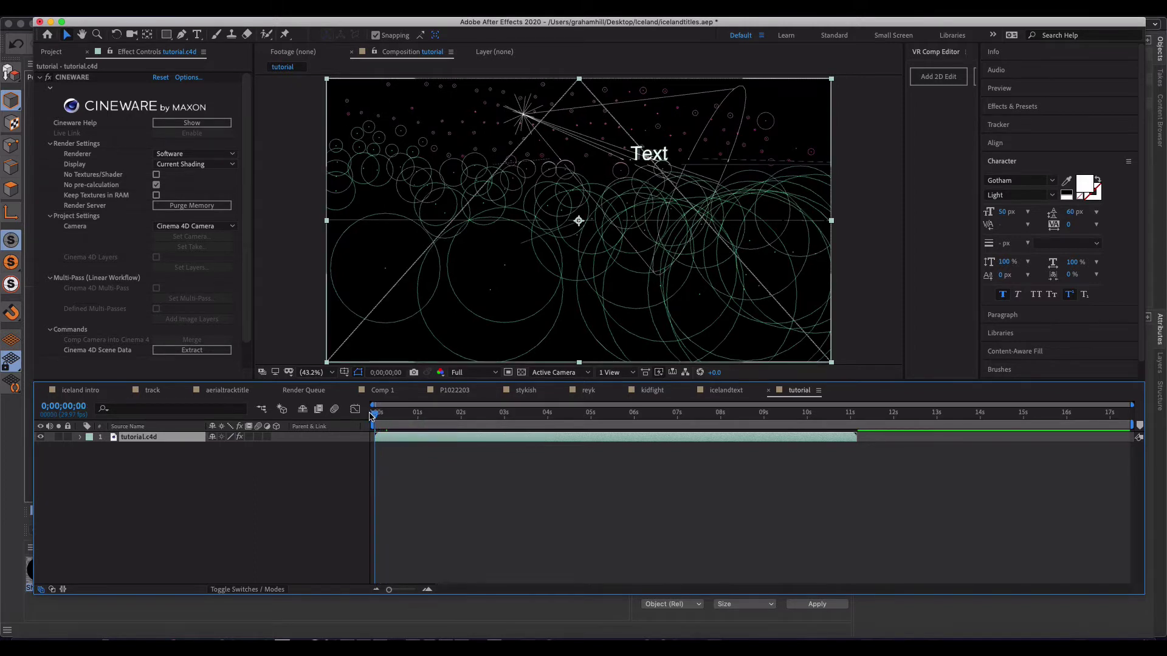
left_click(179, 156)
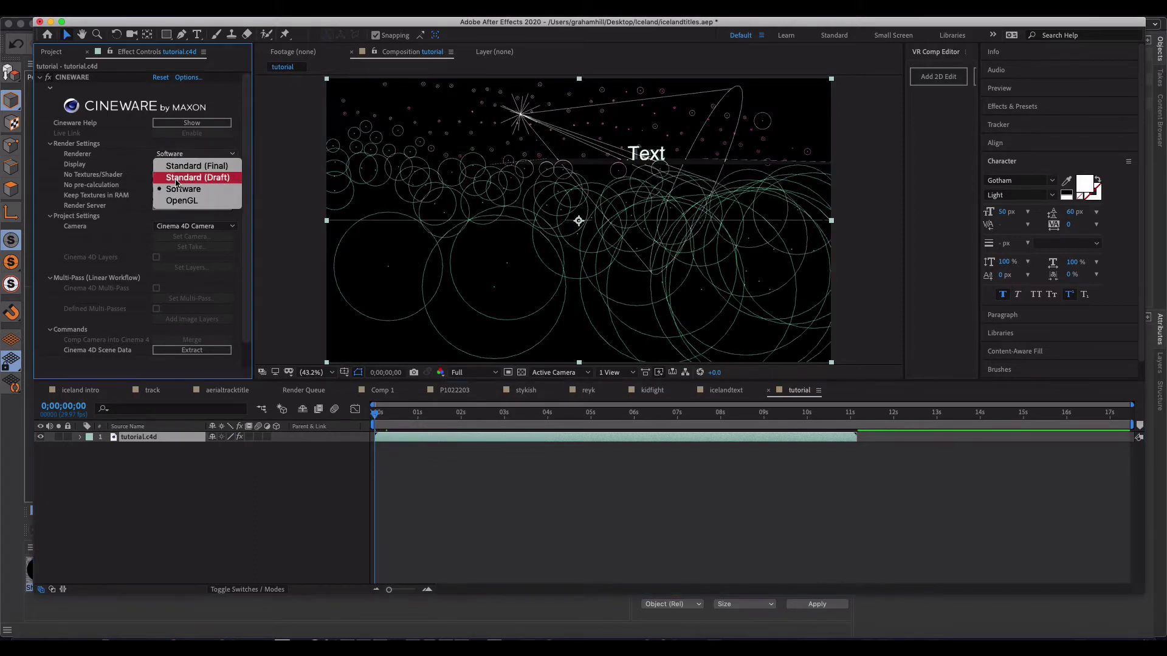
left_click(182, 167)
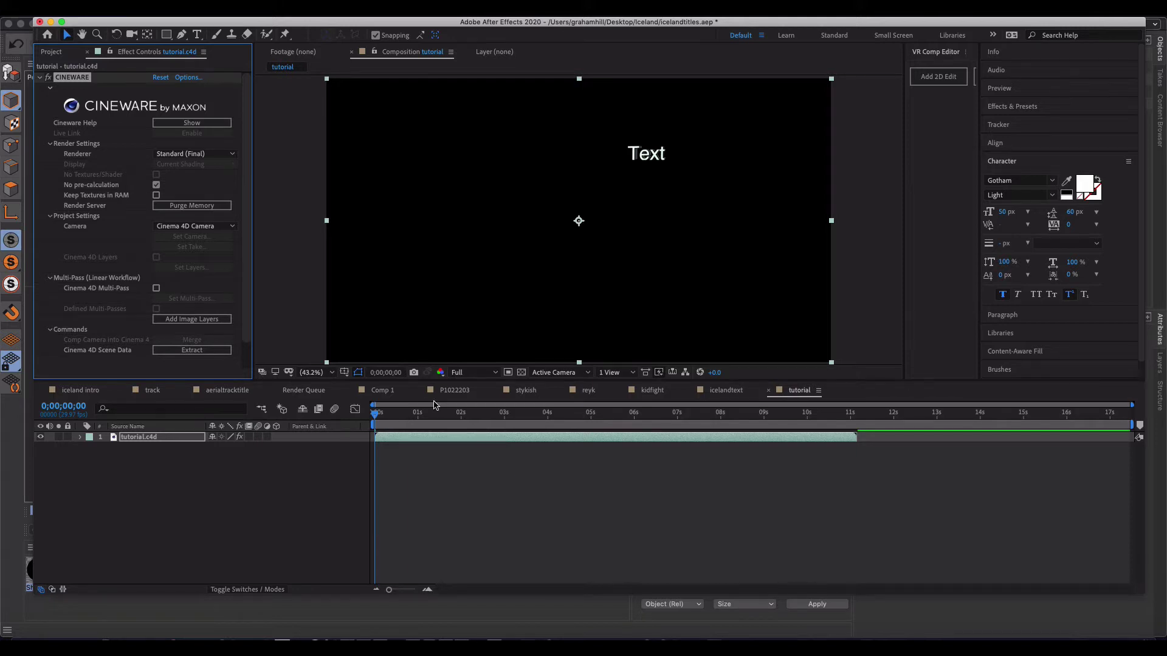
Add aerialtracktitle.mp4 to the tutorial composition beneath the tutorial.c4d layer and scrub the first second of the composite.
left_click(52, 52)
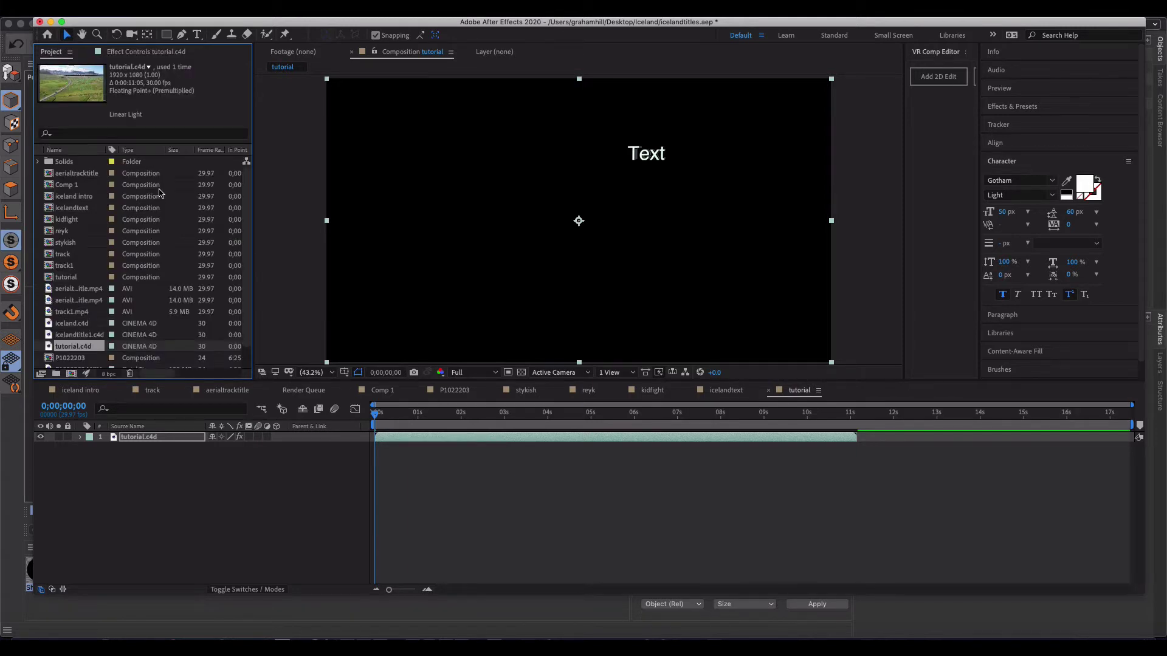
left_click(78, 290)
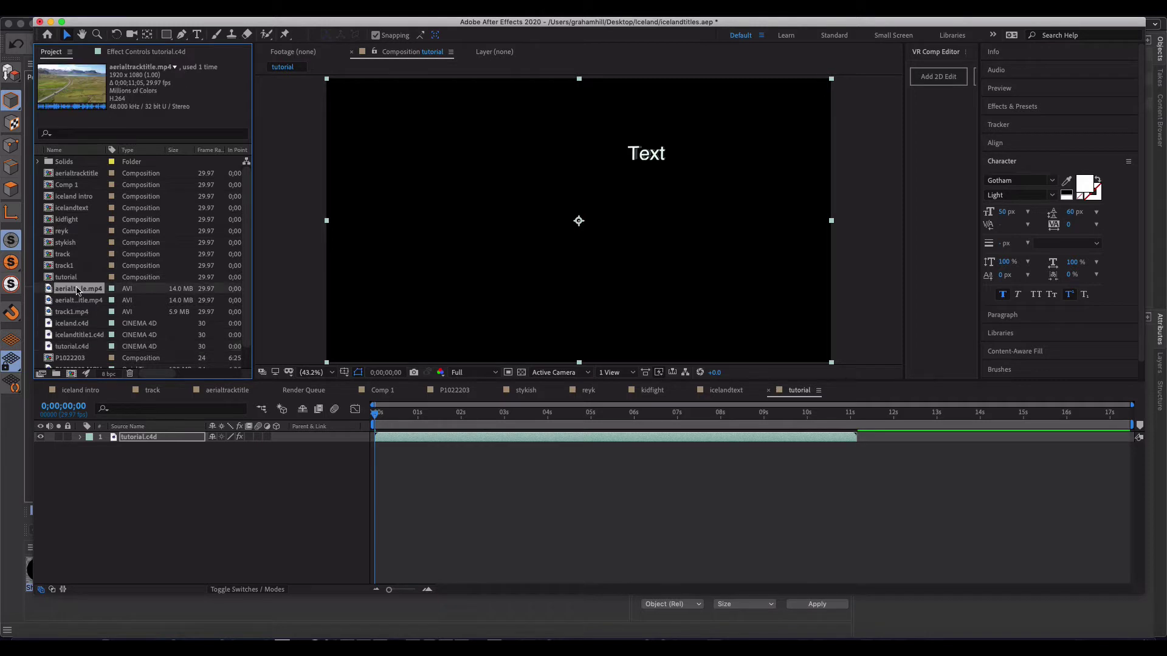
left_click_drag(71, 289, 200, 476)
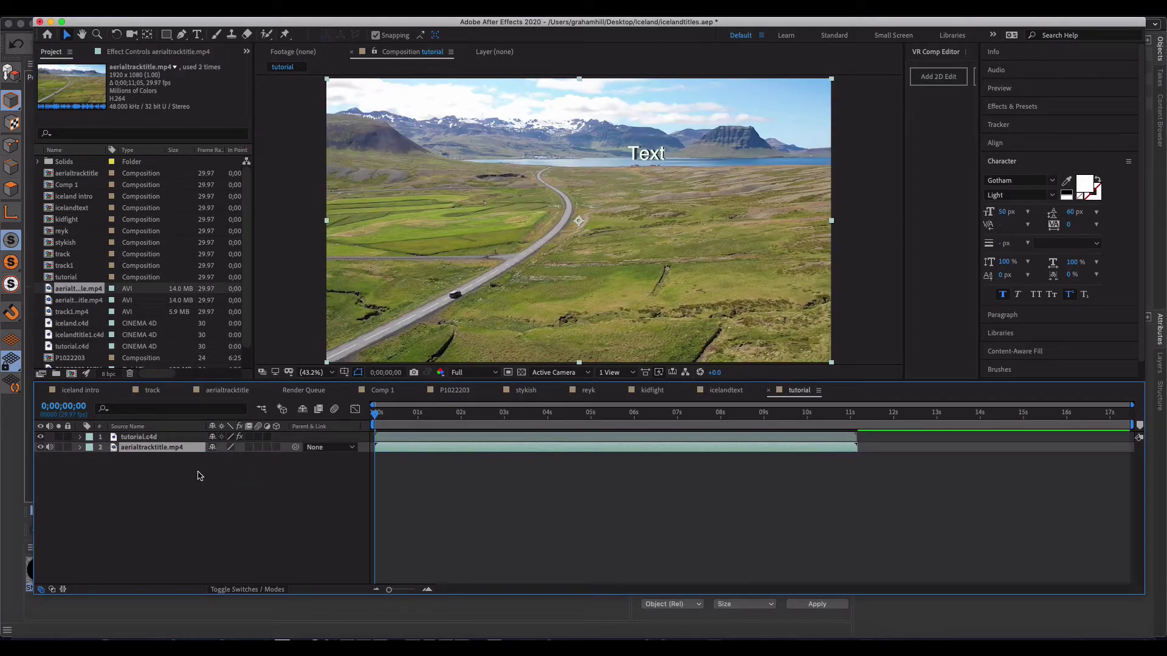
left_click_drag(377, 413, 417, 414)
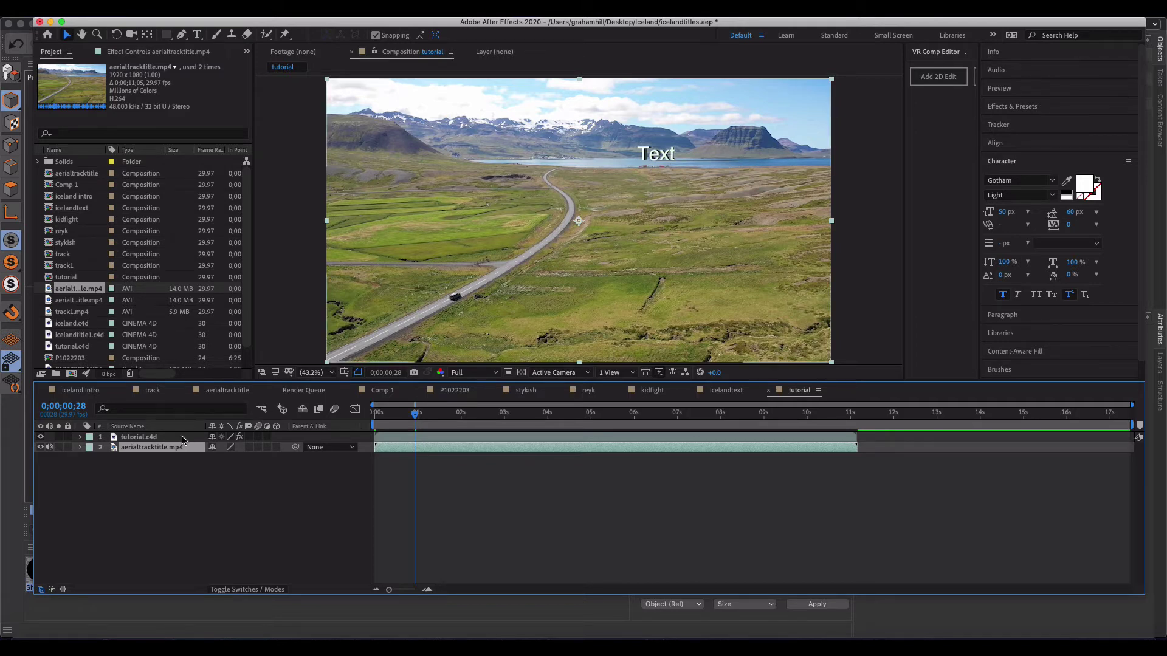
Find the Glow effect and apply it to the tutorial.c4d layer.
left_click(143, 438)
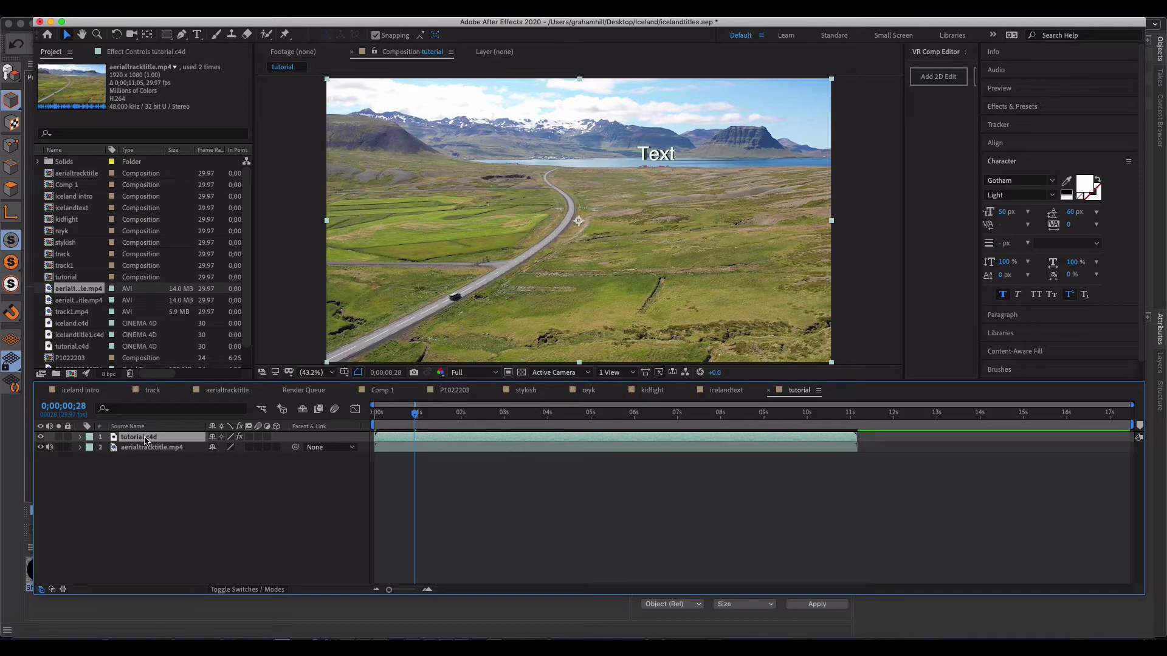
left_click(157, 449)
left_click(148, 439)
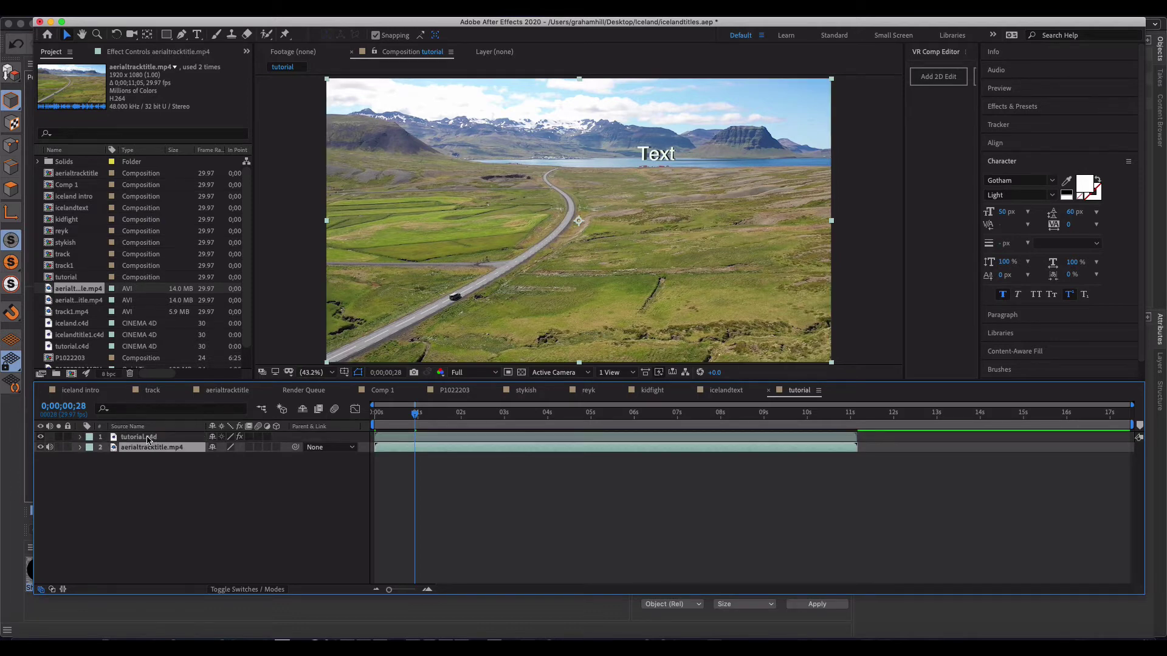
left_click(1009, 109)
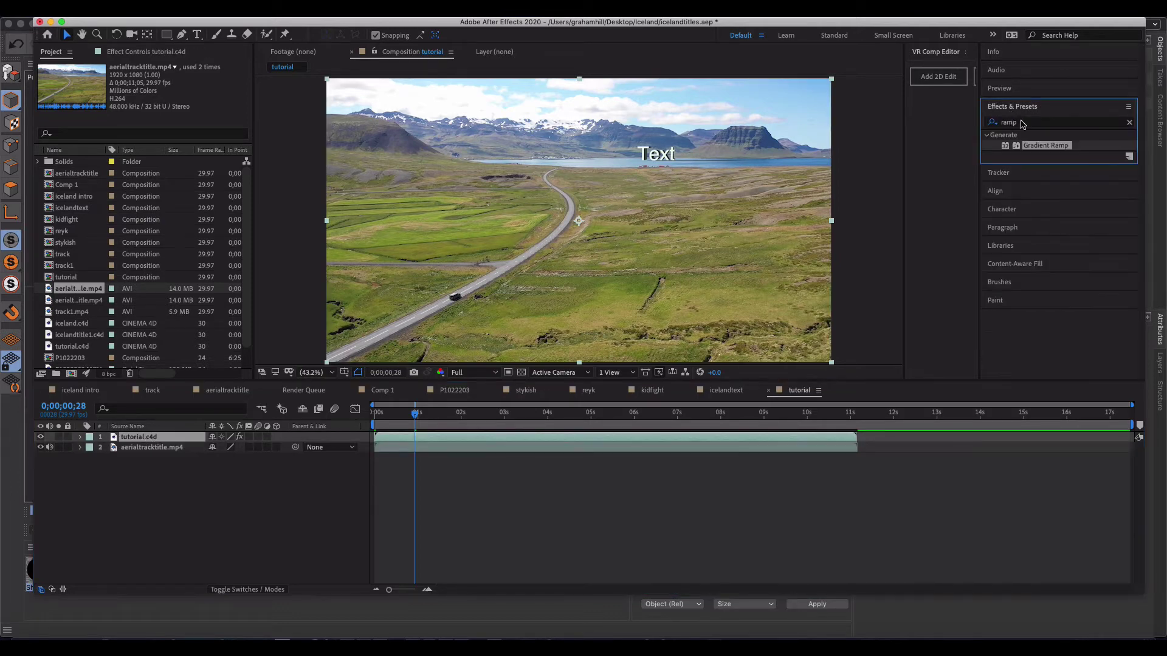
left_click(1023, 124)
type("glow")
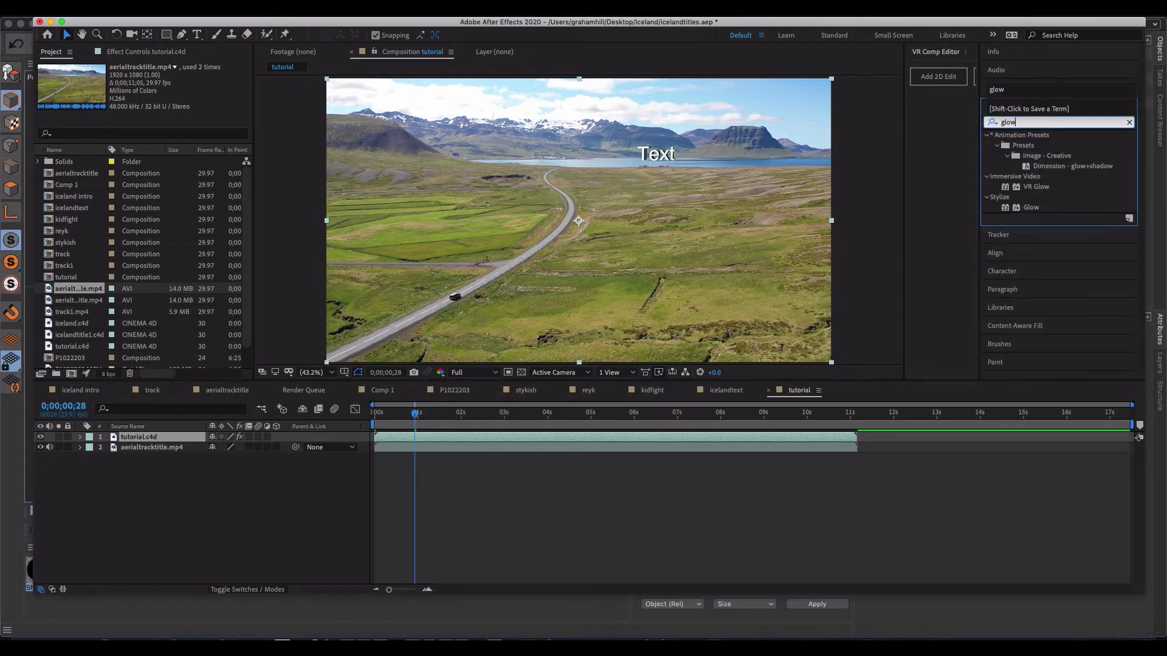
left_click_drag(1031, 208, 147, 435)
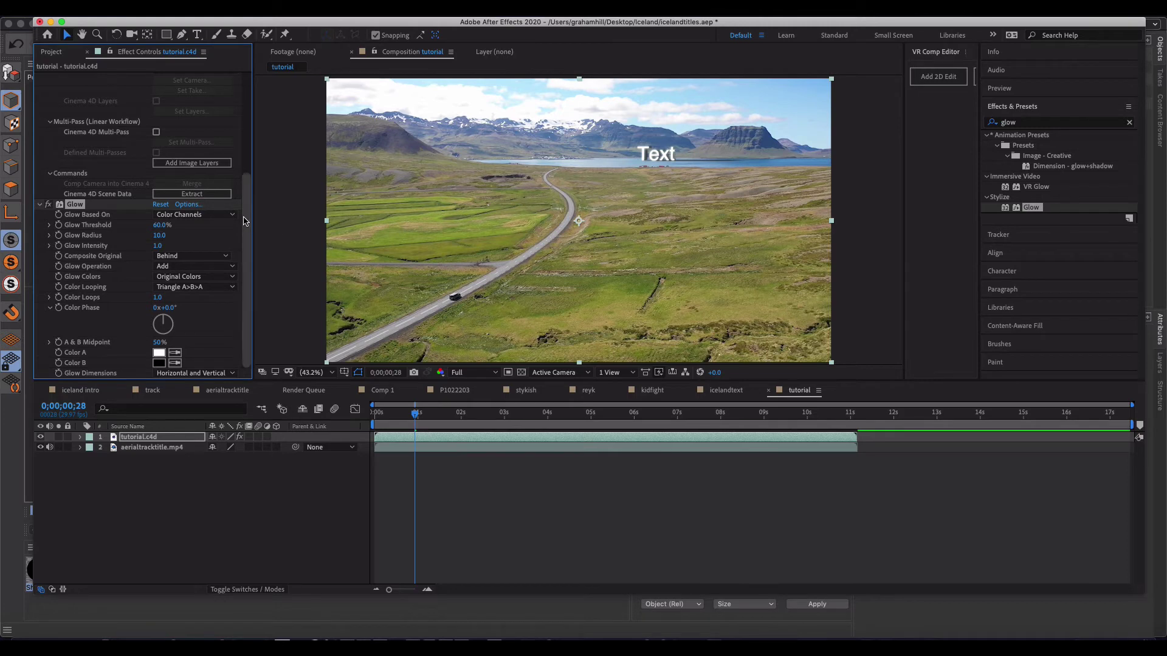
Set the Glow radius to 6.0, its threshold to 55.3% and Color A to light cyan.
left_click_drag(157, 235, 153, 235)
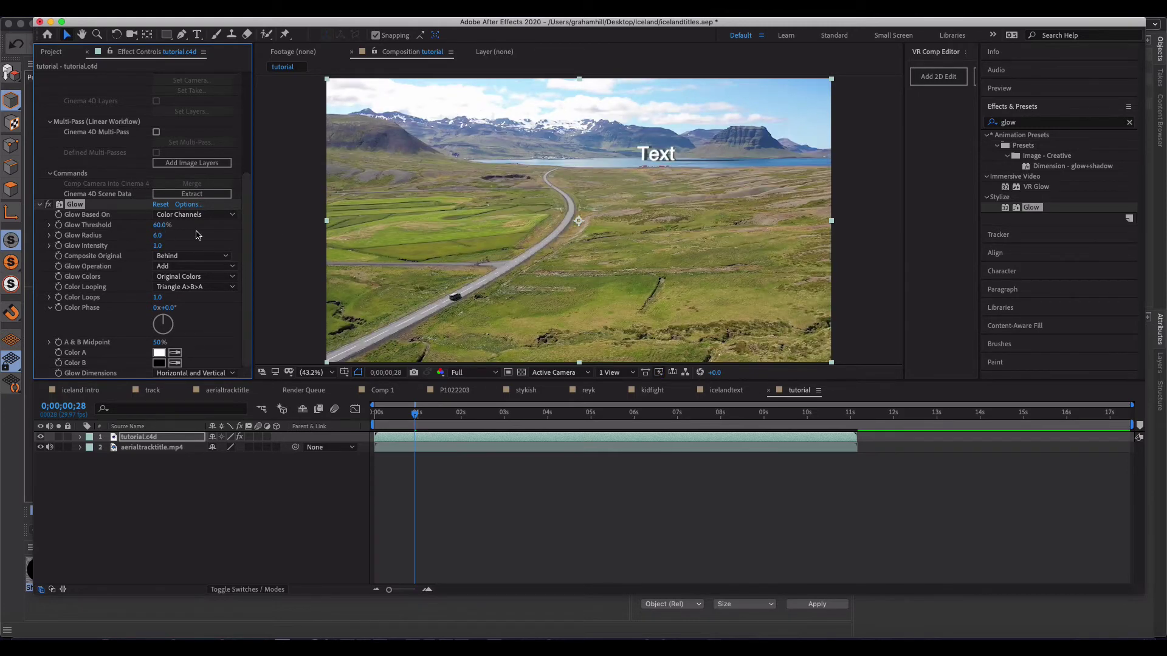
left_click_drag(162, 229, 153, 230)
left_click(159, 352)
left_click(180, 172)
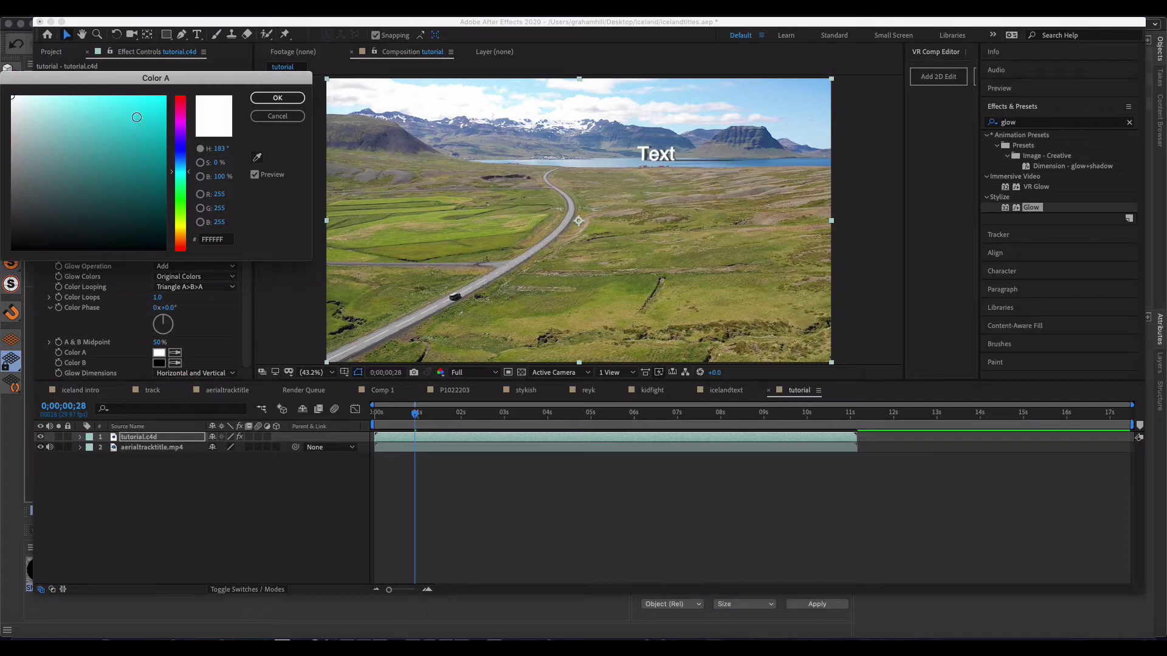
left_click(101, 103)
left_click(274, 99)
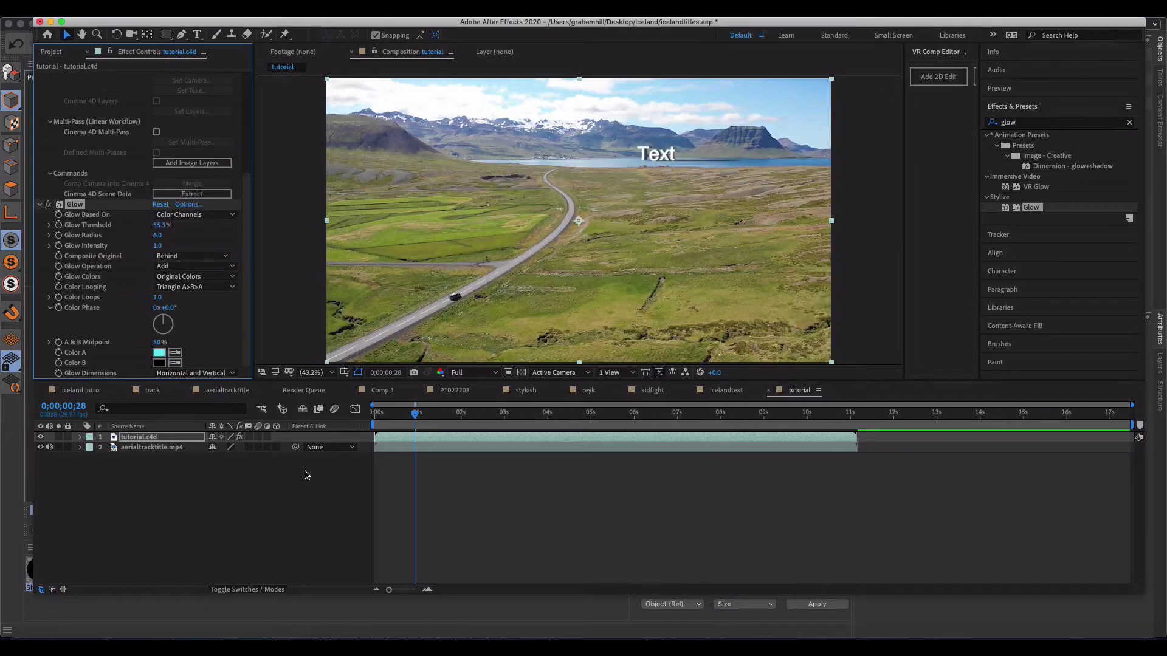
left_click(306, 468)
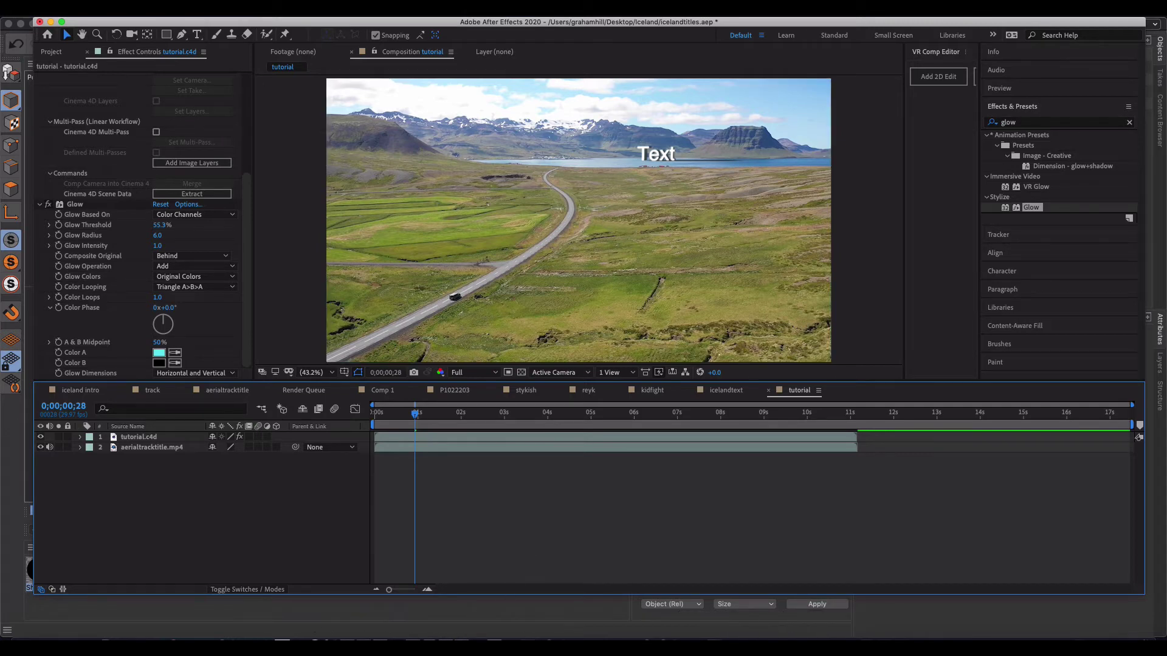
Switch to Cinema 4D and create a new standard material.
left_click(674, 641)
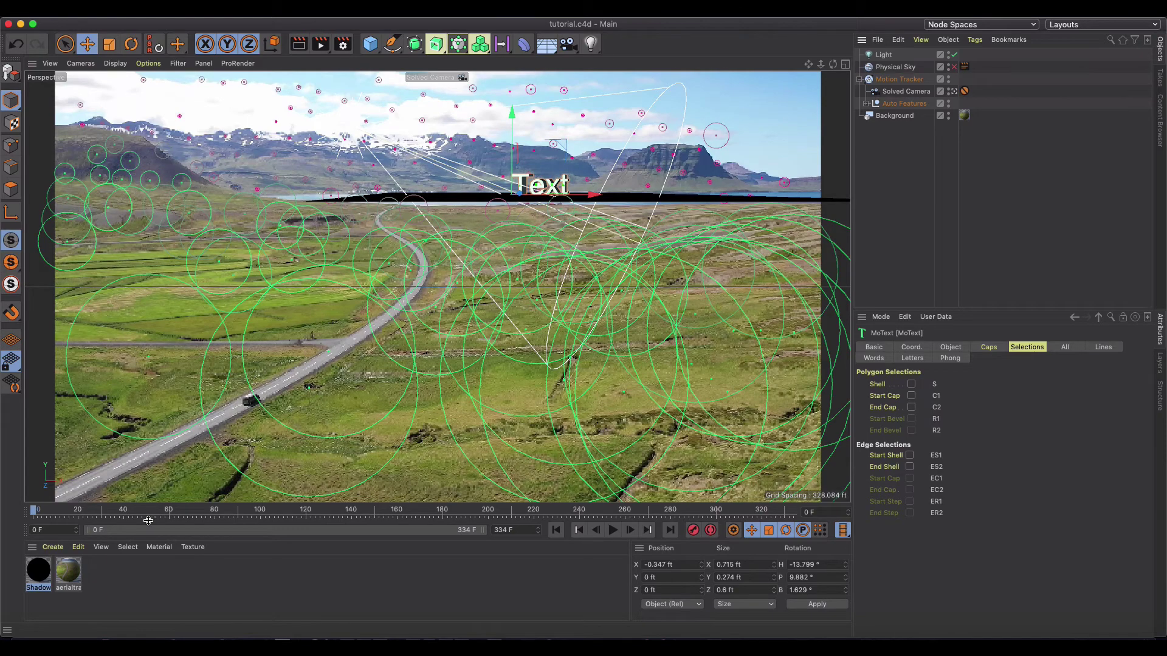
left_click(53, 547)
mouse_move(109, 419)
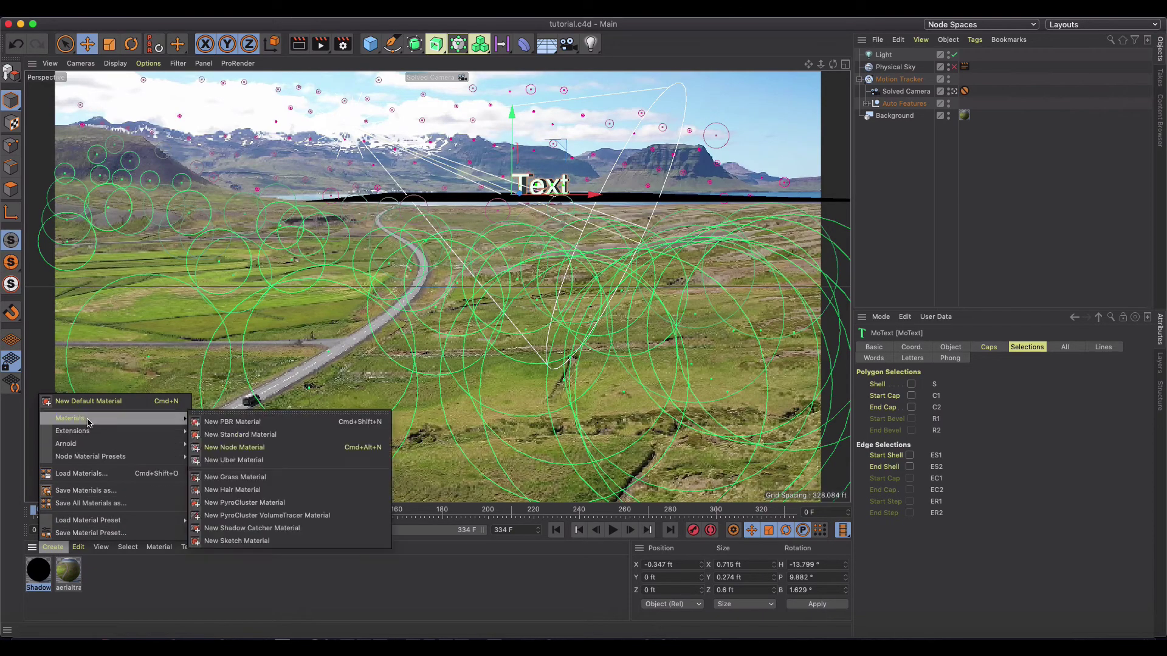
left_click(241, 435)
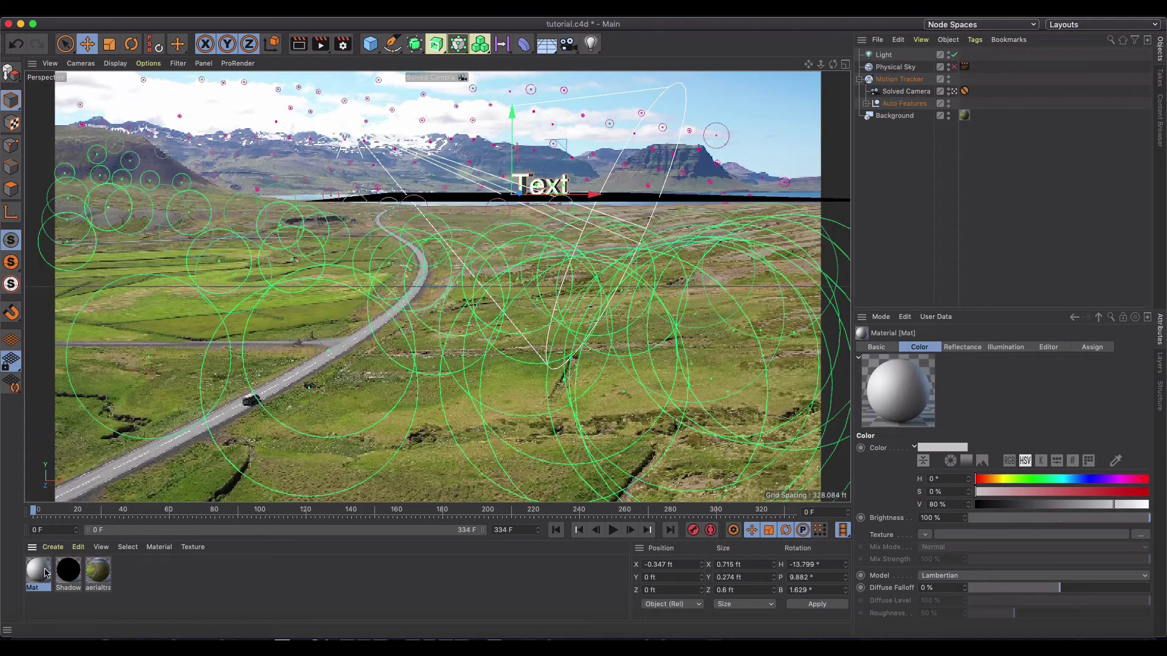
Add a Beckmann reflectance layer to the new material and lower its strength to about 6%.
double_click(46, 572)
left_click(215, 266)
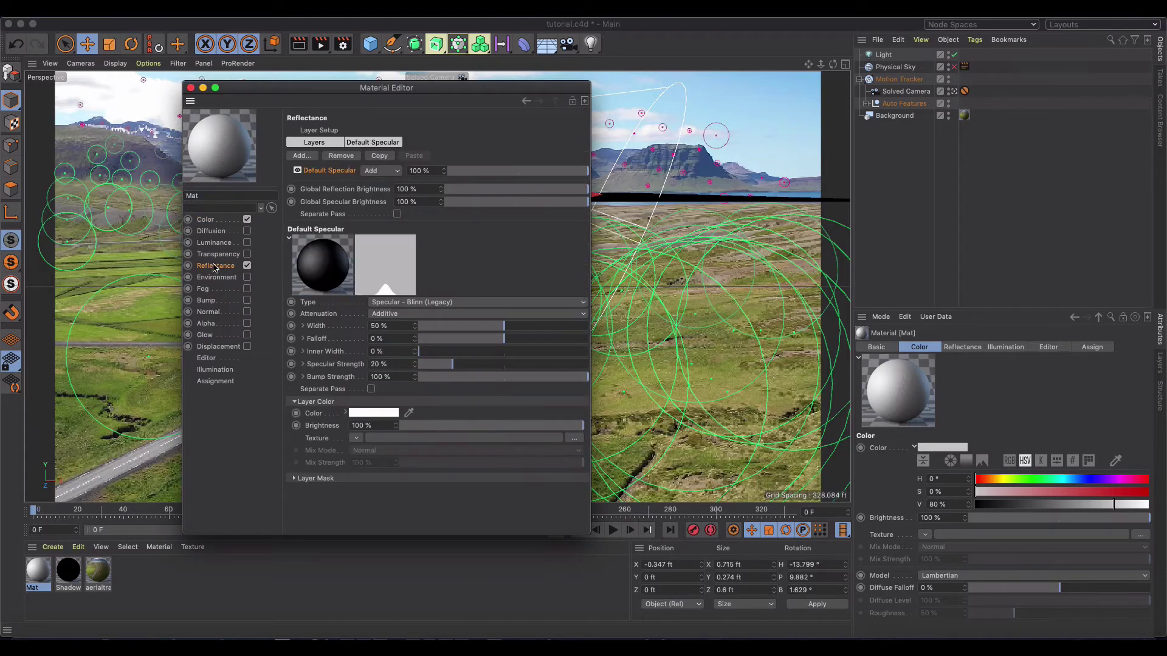
left_click(311, 156)
left_click(340, 161)
left_click_drag(460, 175, 453, 174)
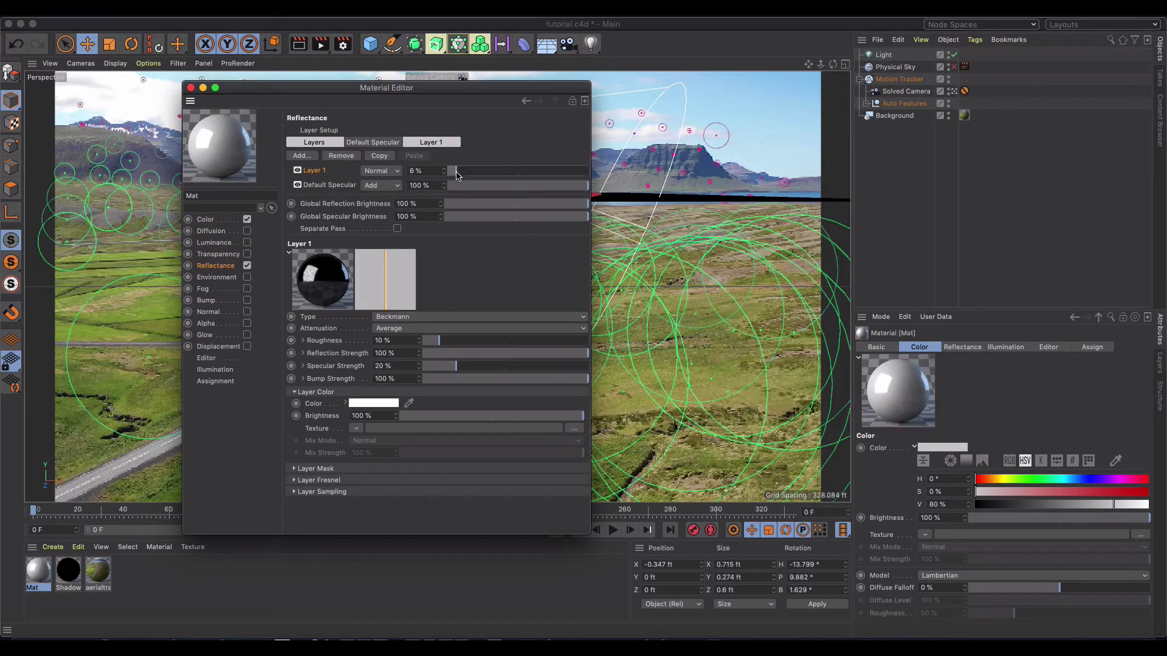
Load the Simple Turbulence surface shader as the texture of the material's Color channel and open its shader properties.
left_click(207, 221)
left_click(356, 217)
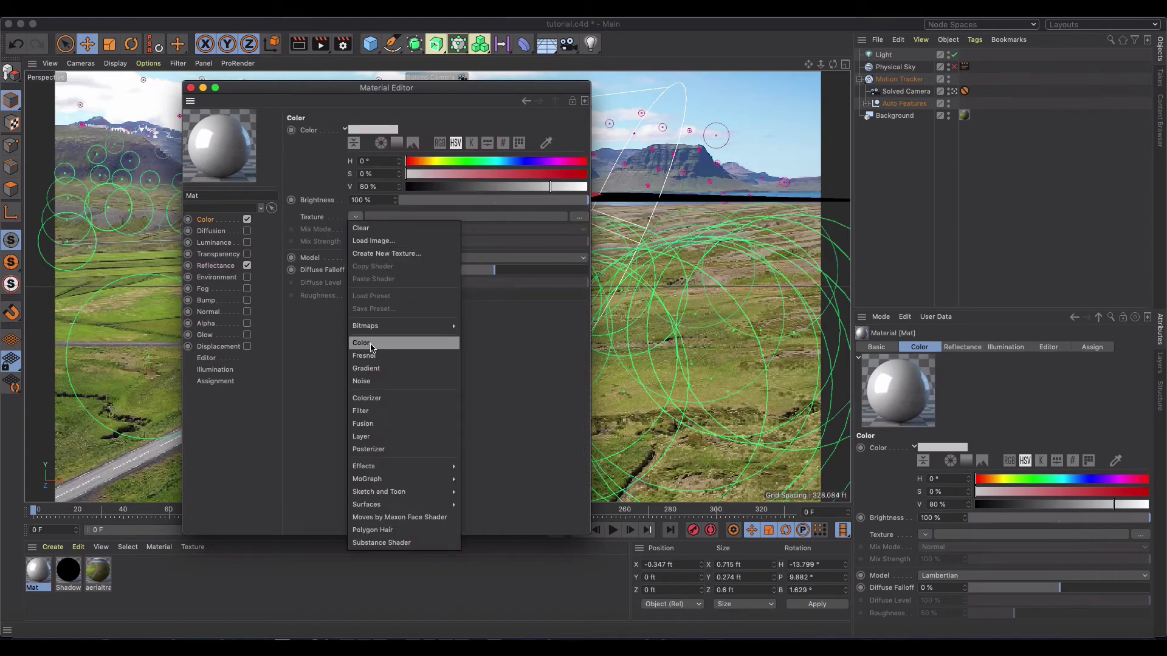
mouse_move(384, 506)
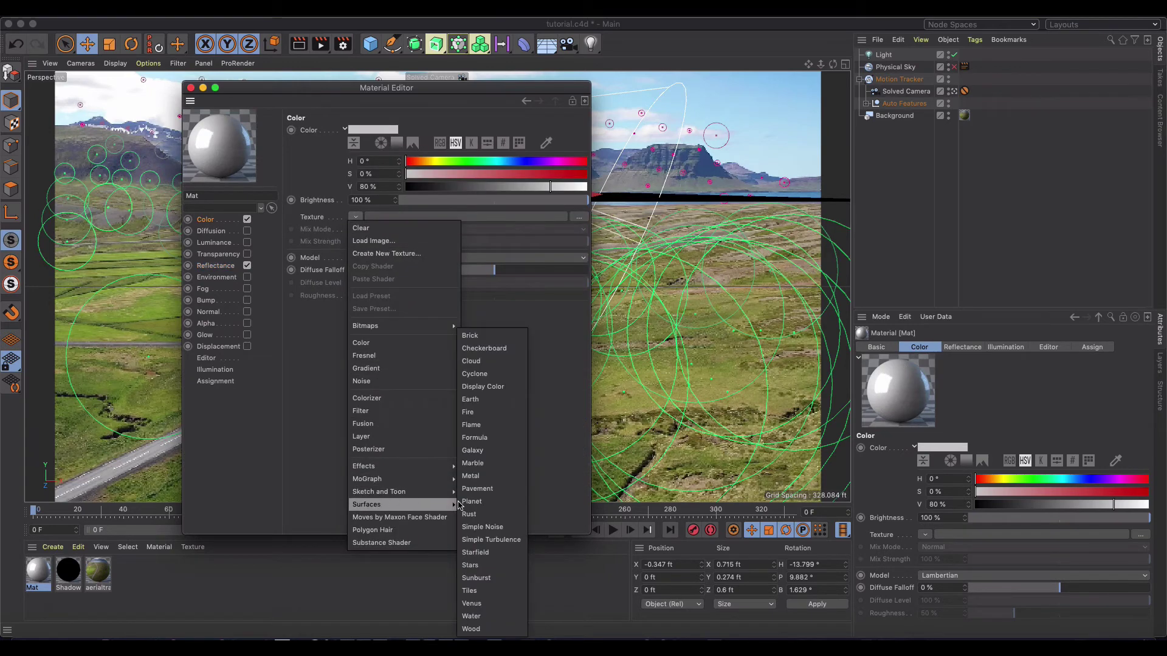
left_click(507, 539)
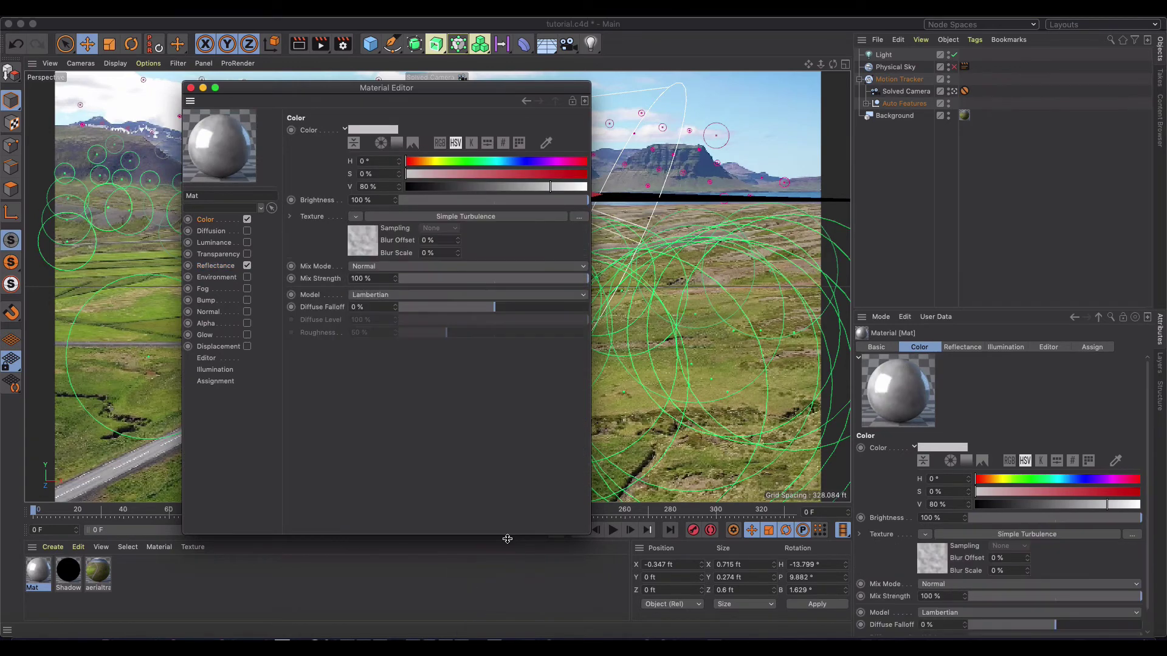
left_click(370, 250)
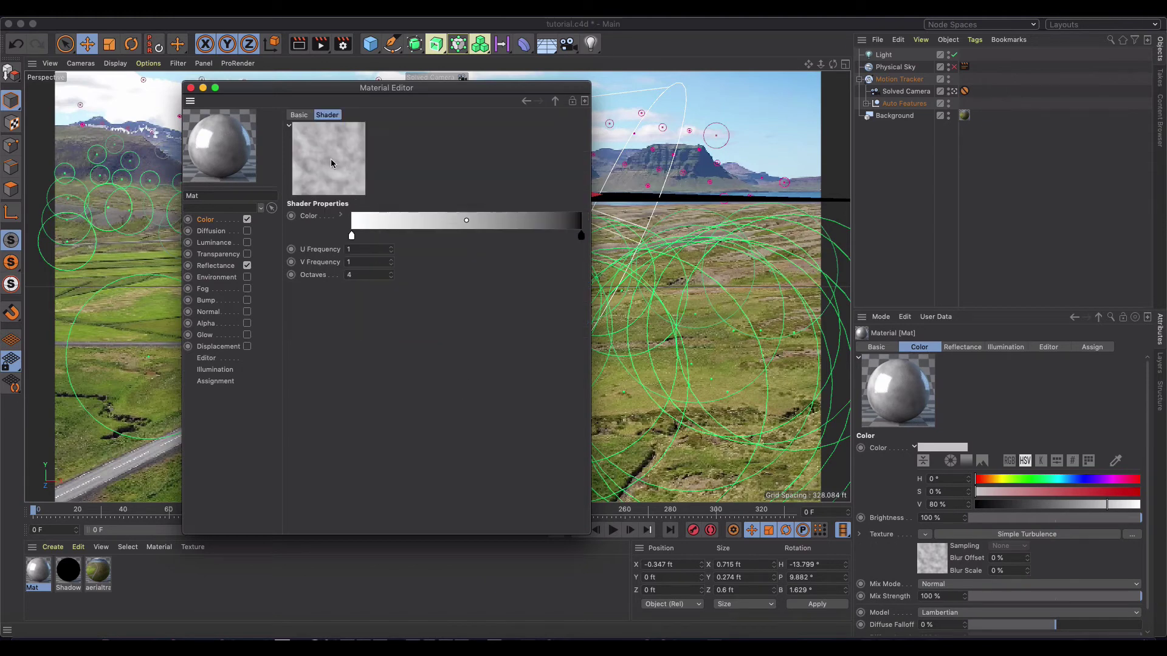
Close the Material Editor, apply the turbulence material to the 3D text and save the project.
left_click(191, 87)
left_click_drag(38, 568, 555, 184)
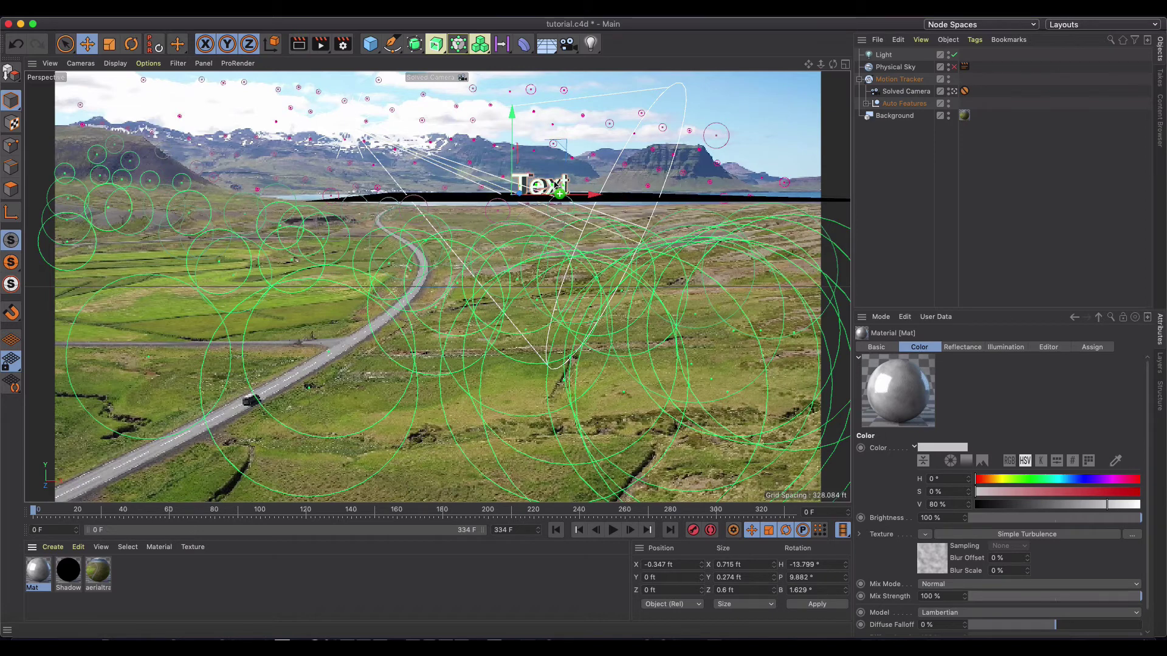
left_click(98, 9)
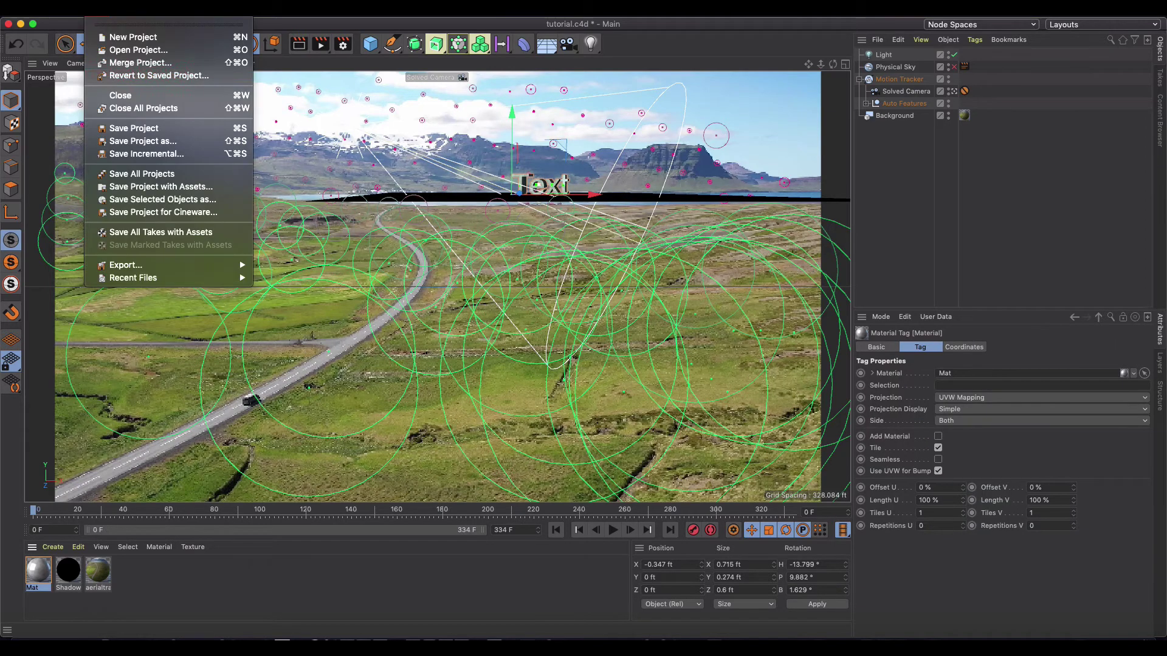
left_click(133, 126)
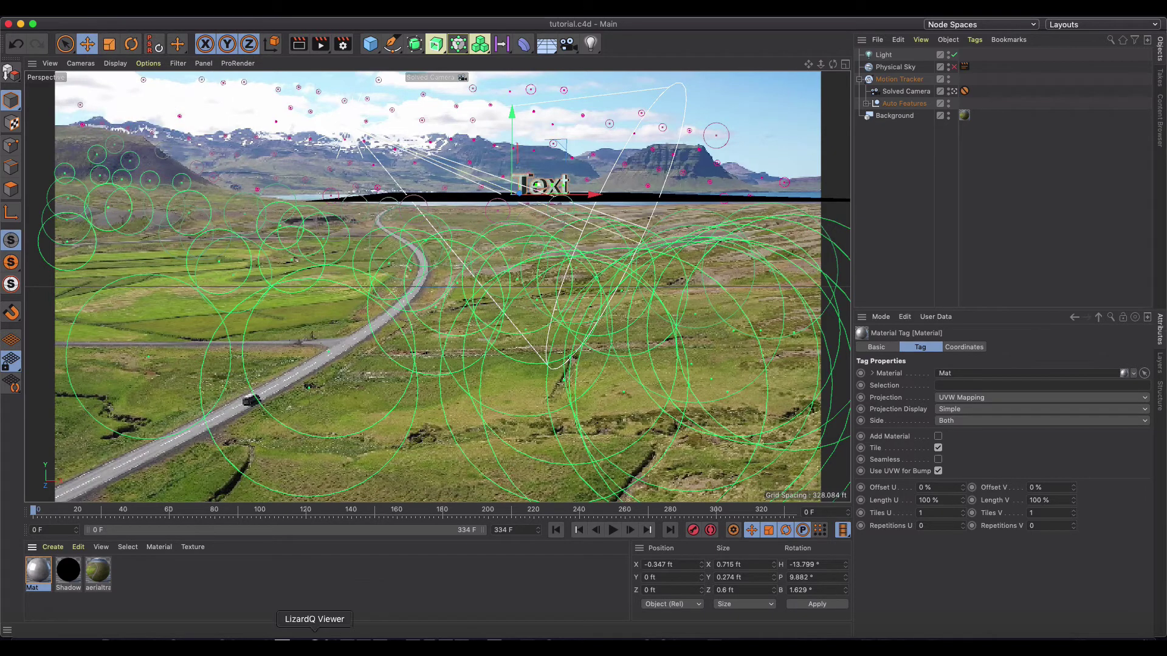
Switch to After Effects, dismiss the Cineware message, and examine the title closely at several times in the composition.
left_click(379, 639)
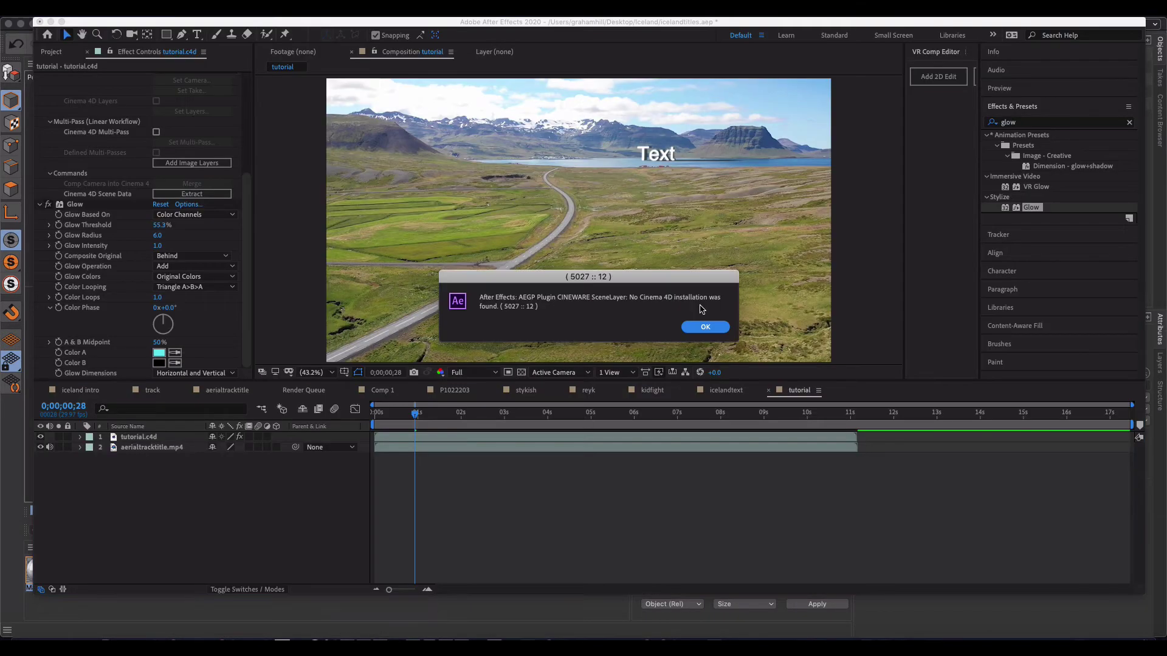
left_click(704, 329)
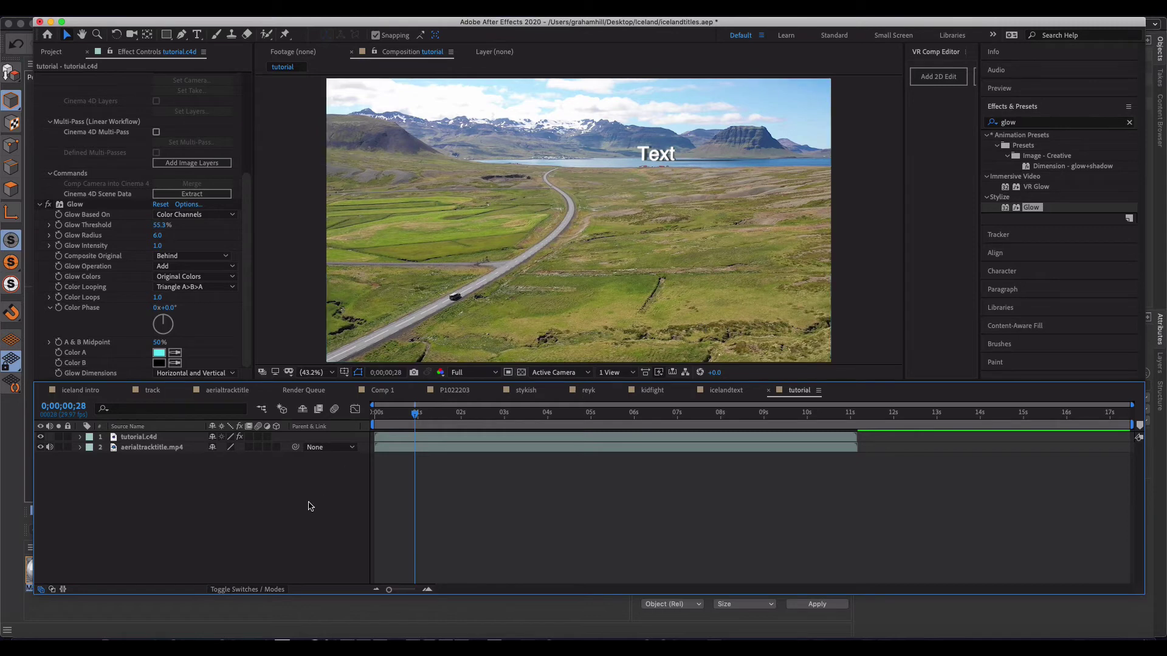
left_click_drag(460, 412, 605, 411)
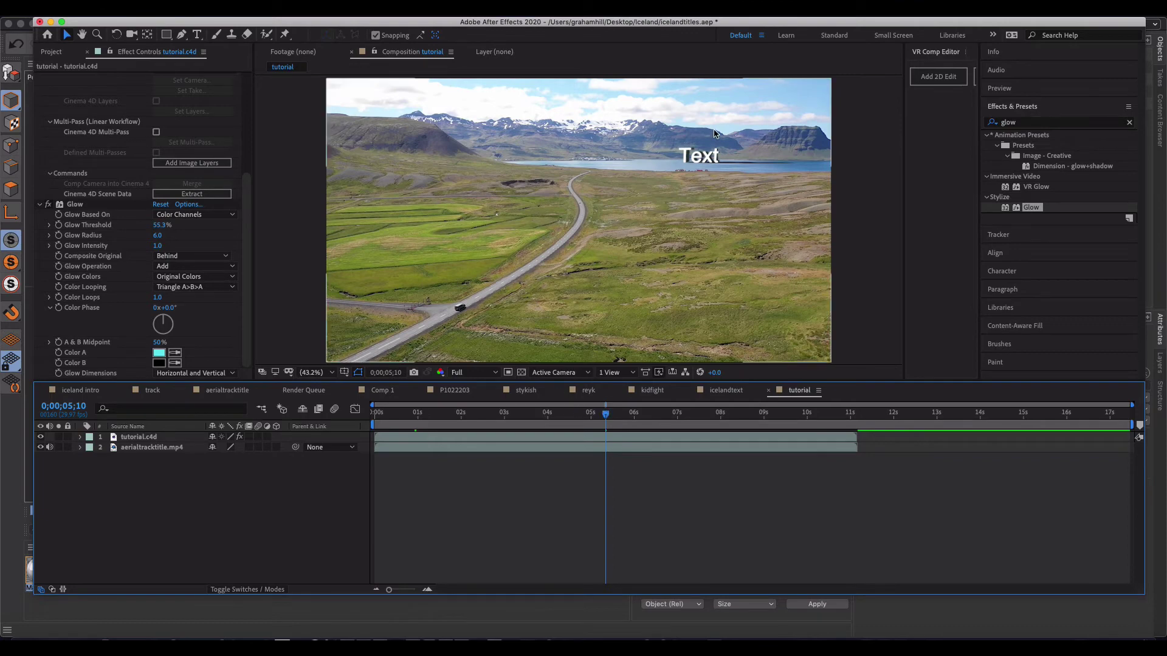
scroll(717, 135, "up", 3)
scroll(729, 143, "down", 2)
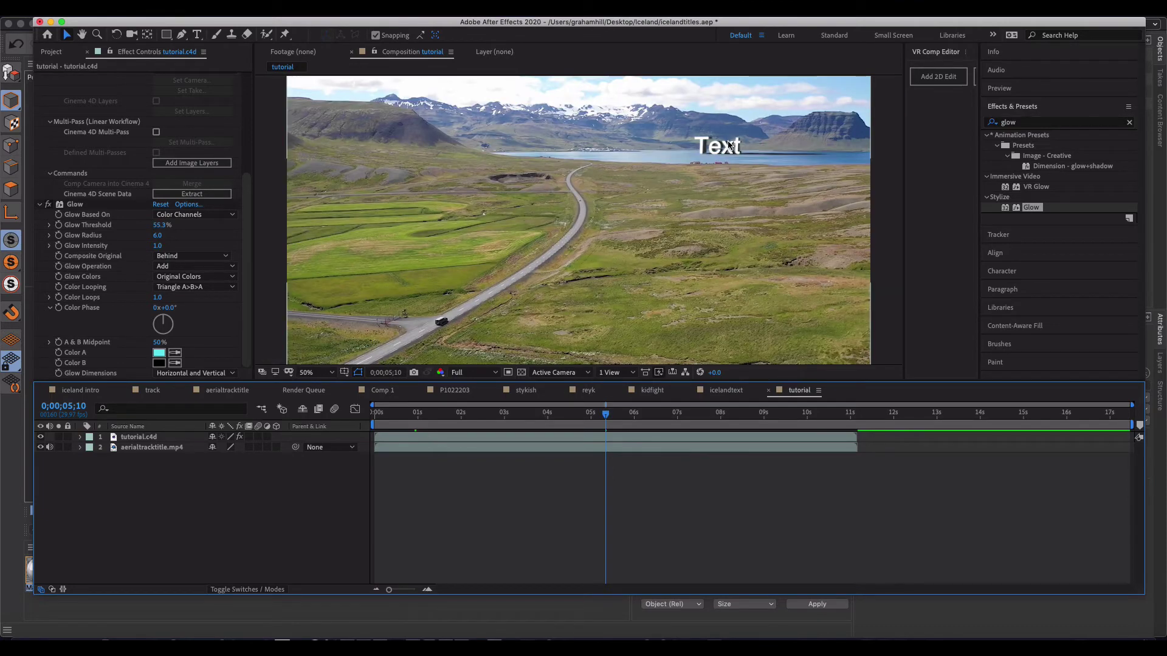
scroll(730, 143, "down", 1)
scroll(729, 143, "up", 1)
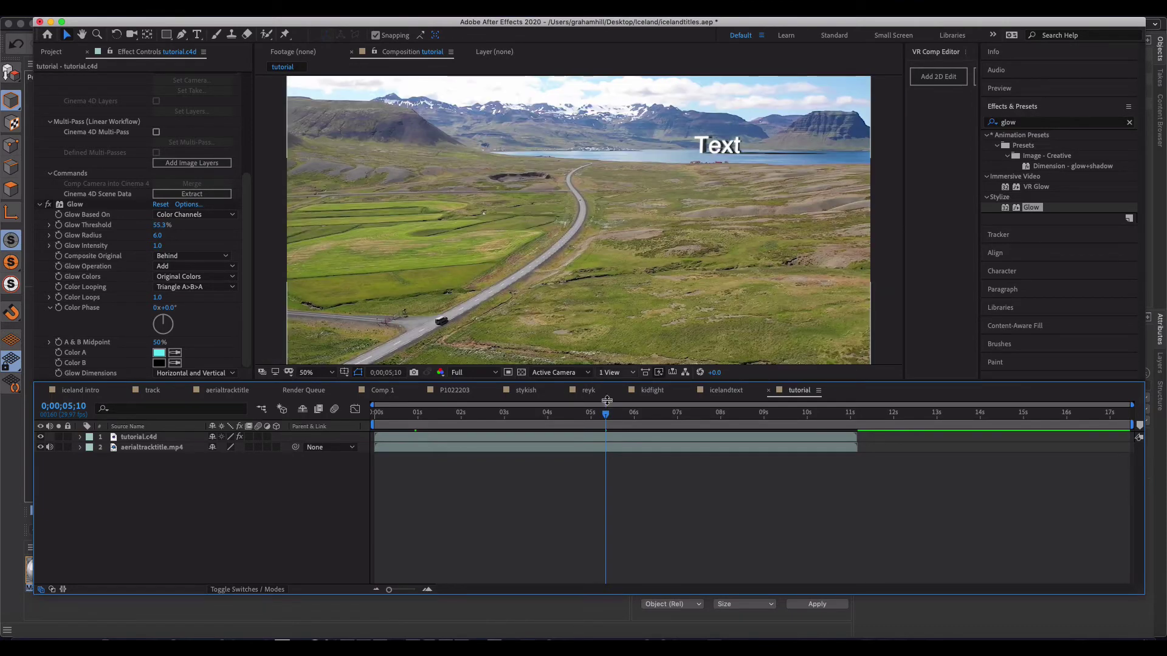
left_click(520, 415)
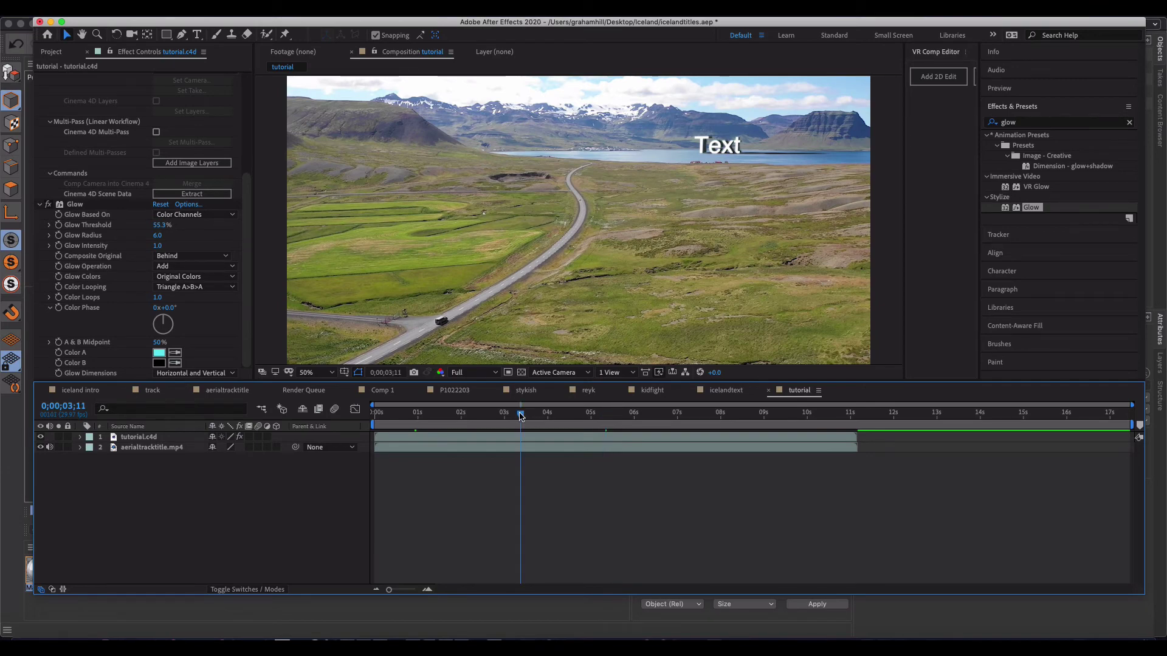
left_click_drag(507, 415, 447, 417)
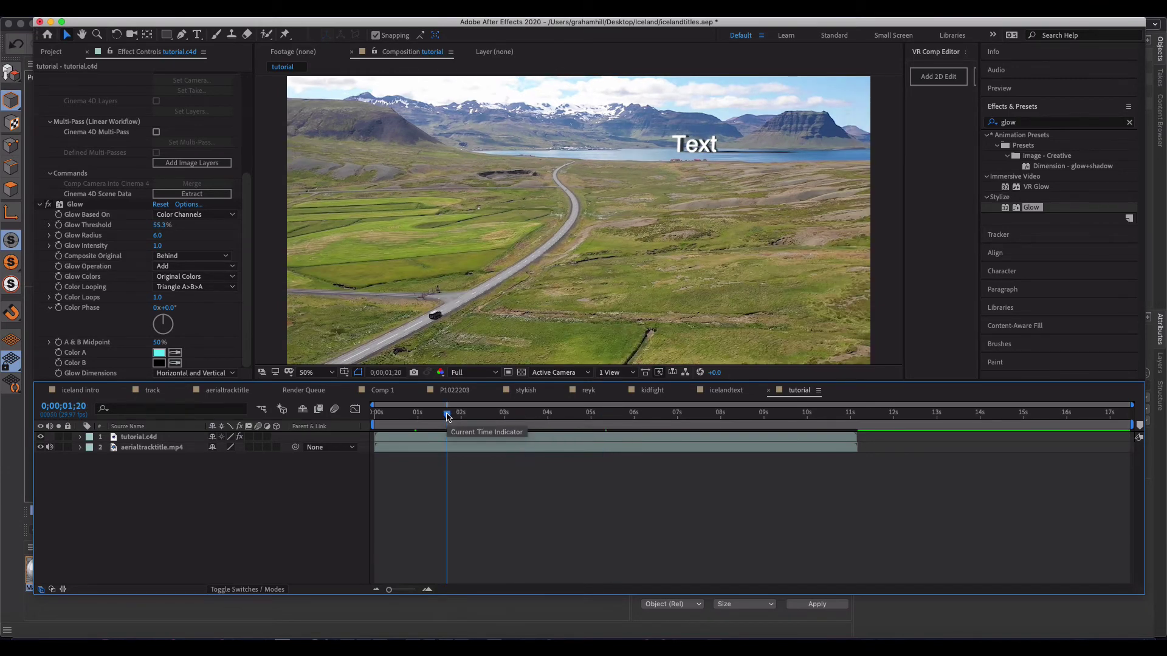
left_click_drag(447, 417, 414, 418)
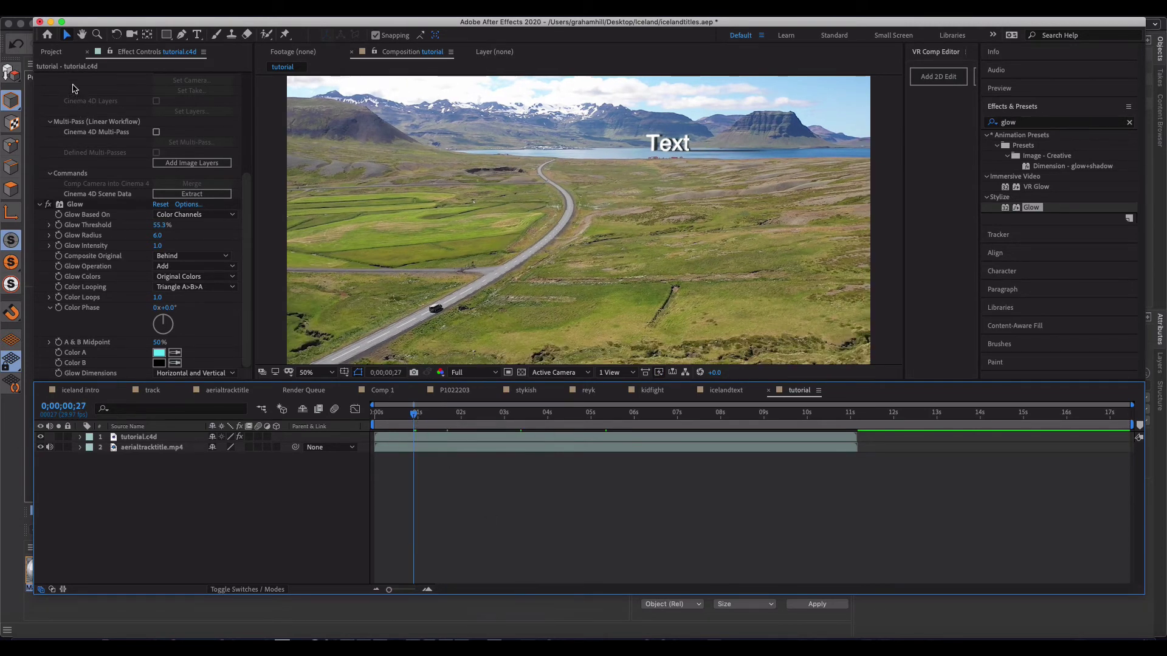
Import tutorial.c4d from the Iceland folder again and place it as the uppermost layer of the tutorial composition.
left_click(51, 52)
left_click(121, 14)
mouse_move(182, 166)
left_click(270, 165)
scroll(417, 234, "down", 5)
left_click(371, 298)
left_click(373, 309)
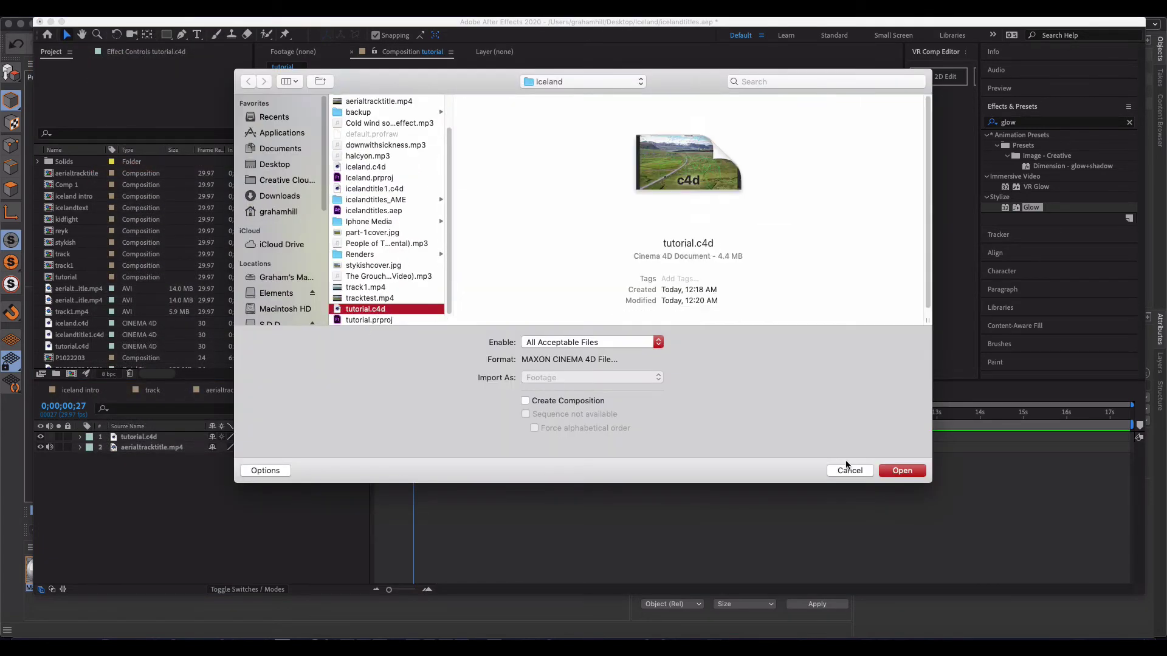
left_click(898, 471)
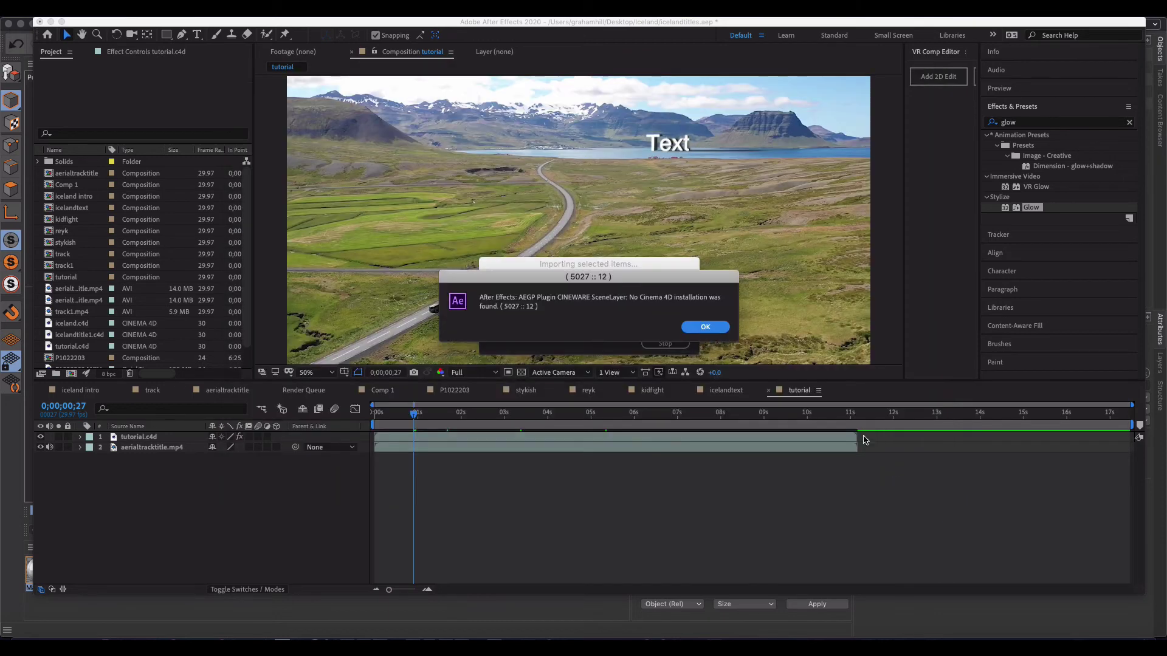
left_click(696, 326)
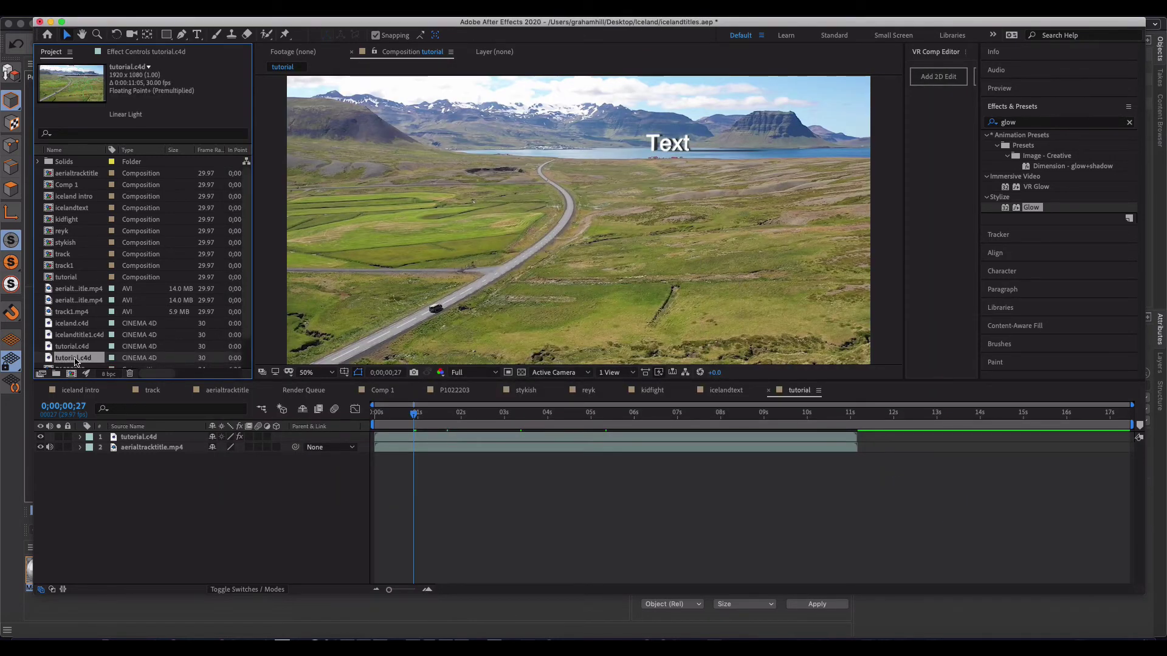
left_click_drag(124, 427, 129, 433)
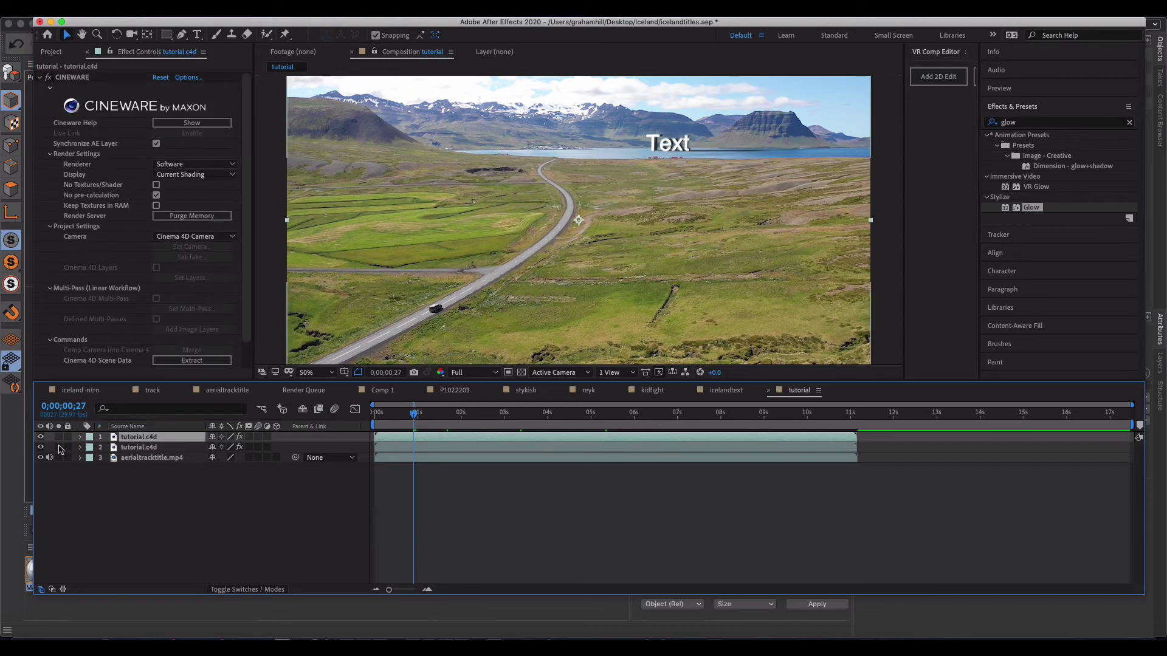
Hide the older tutorial.c4d layer and set the new layer's Cineware renderer to Standard (Final).
left_click(41, 448)
left_click(182, 175)
left_click(182, 166)
left_click(182, 164)
left_click(182, 174)
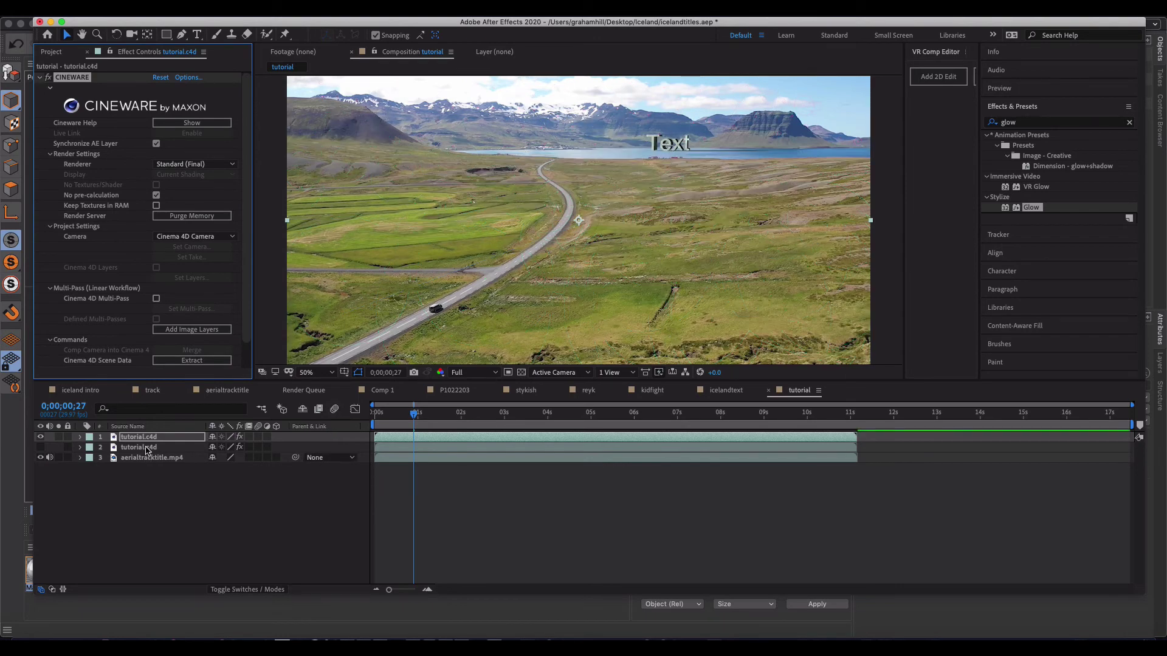
Copy the Glow effect from the hidden tutorial.c4d layer onto the new tutorial.c4d layer.
left_click(668, 146)
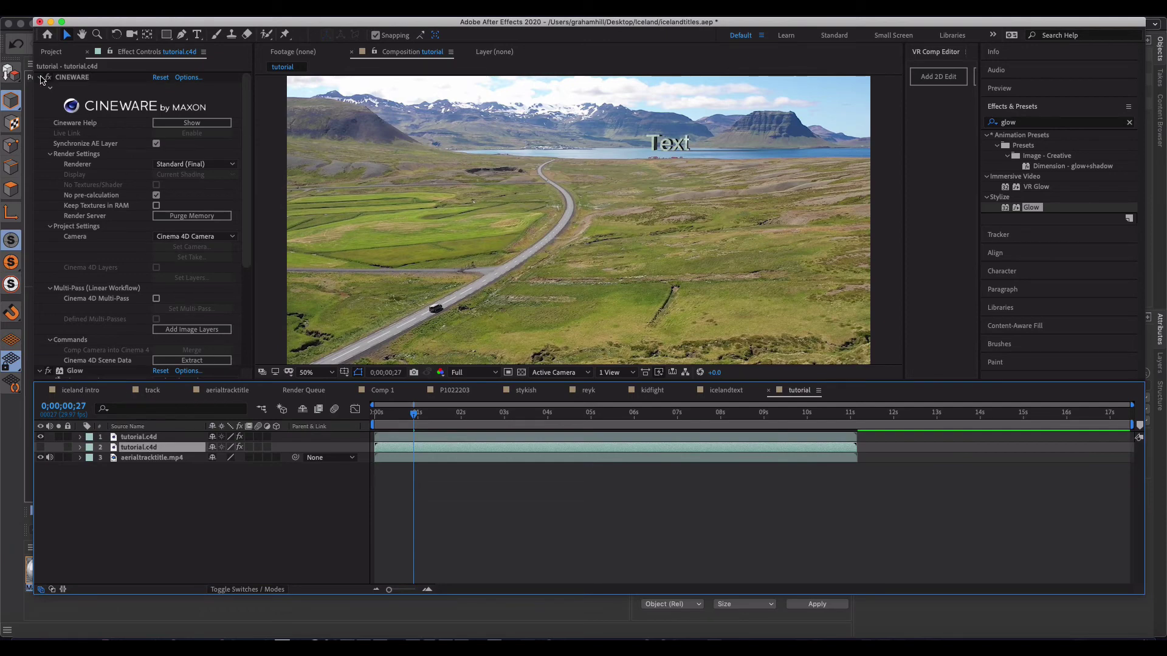
scroll(100, 199, "down", 5)
left_click(76, 215)
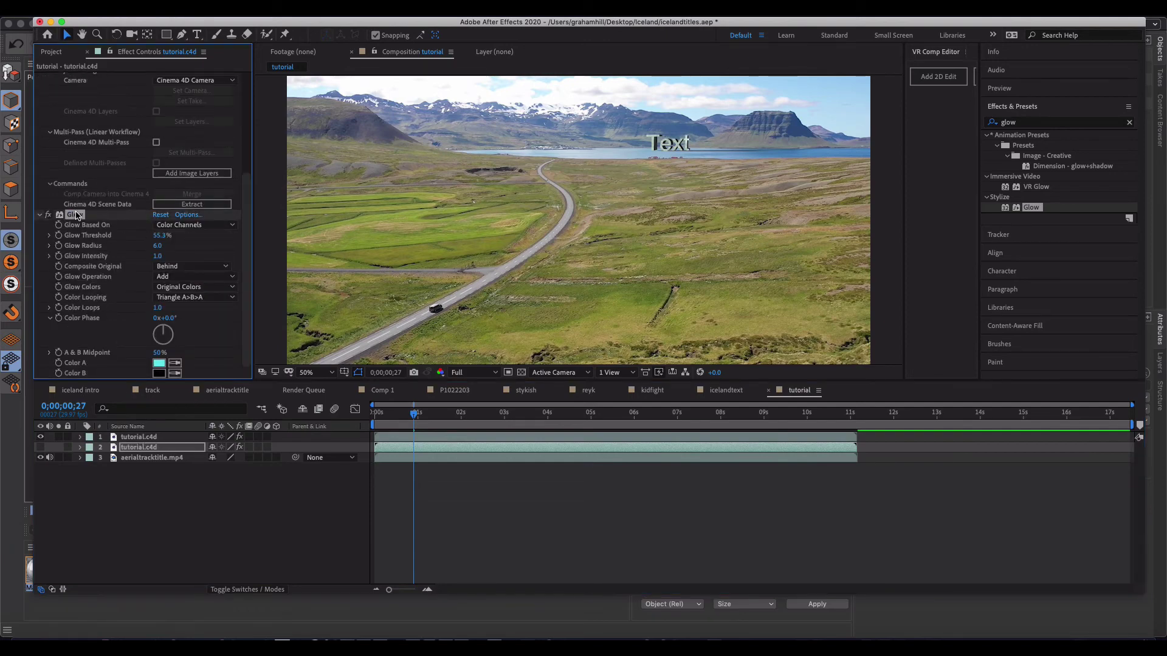
left_click(145, 437)
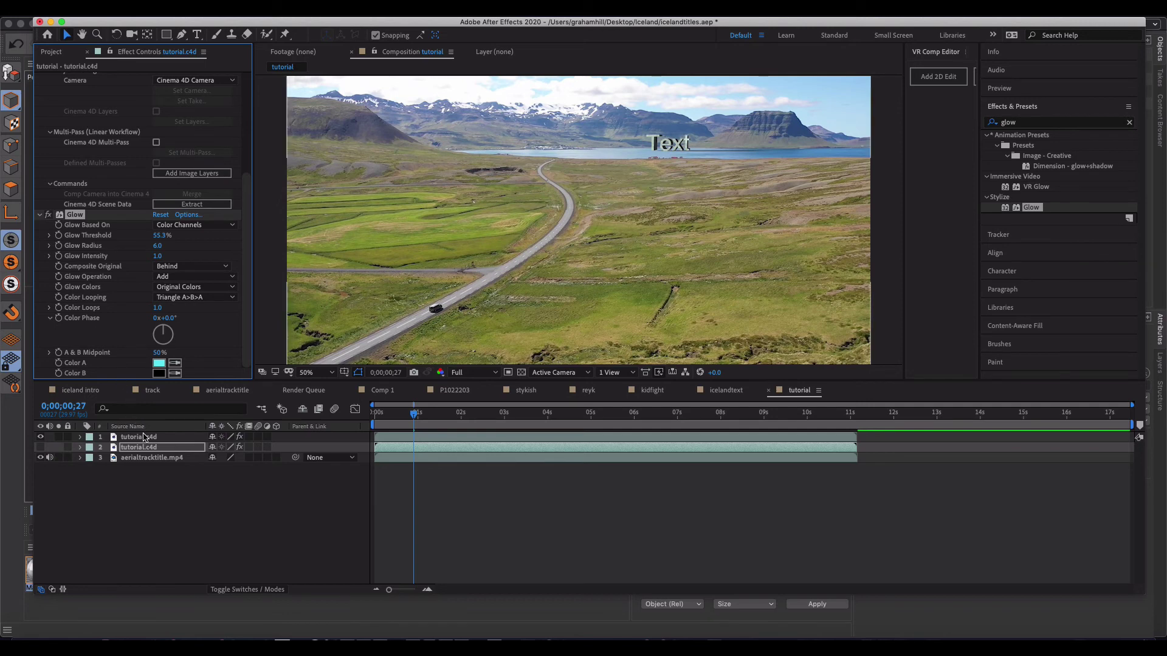
left_click(189, 482)
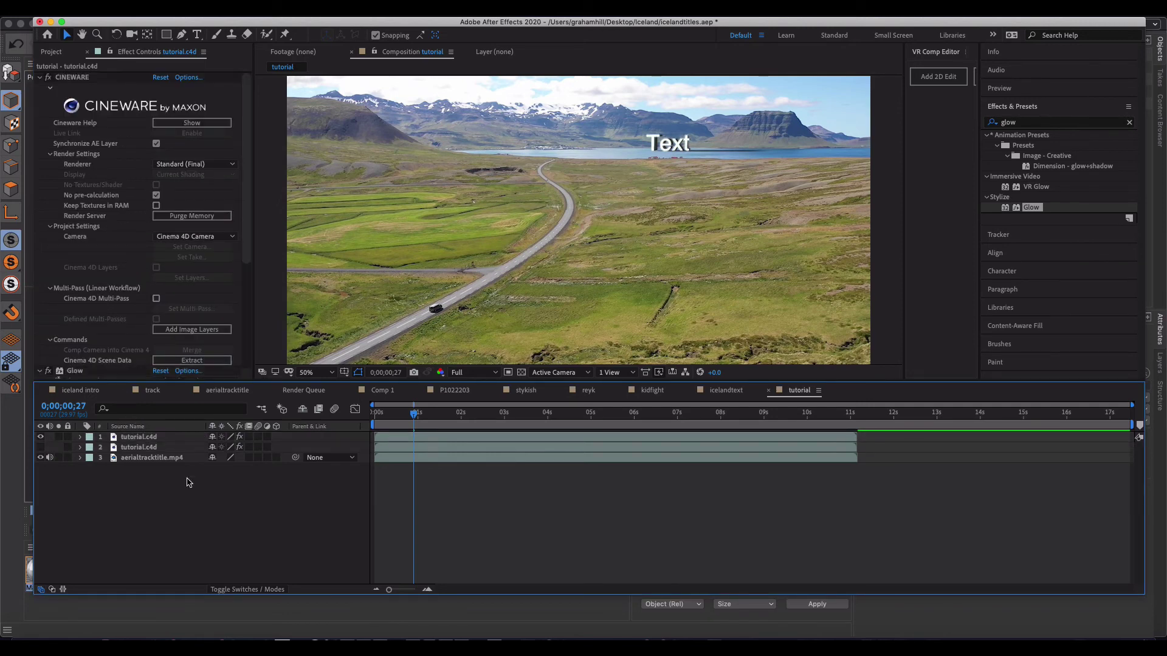